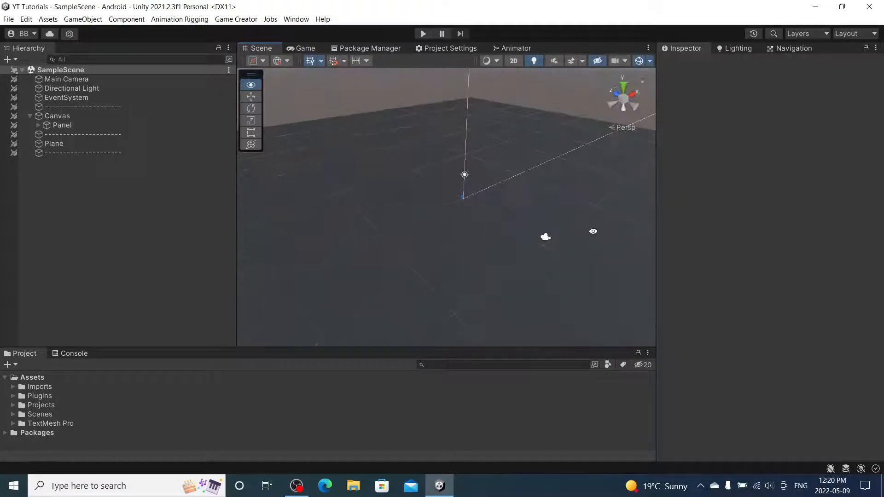
Look over the empty scene and the asset packs in the project's Imports folder.
middle_drag(485, 236, 457, 225)
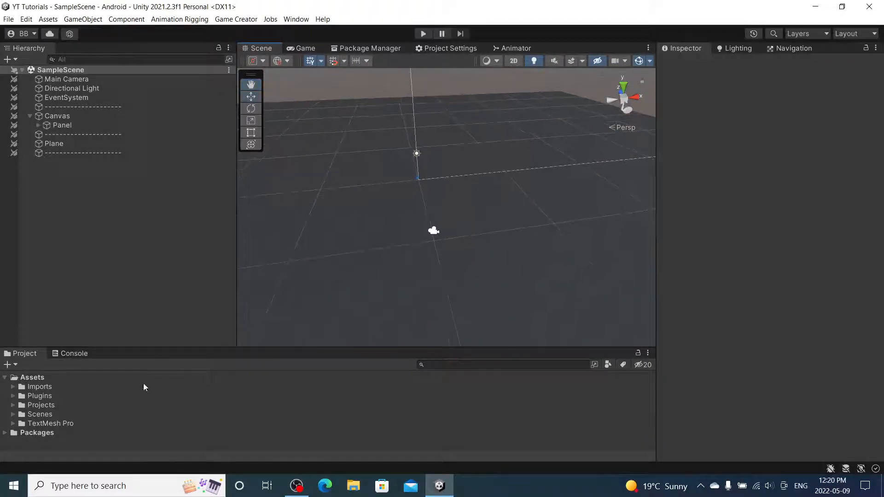
click(13, 386)
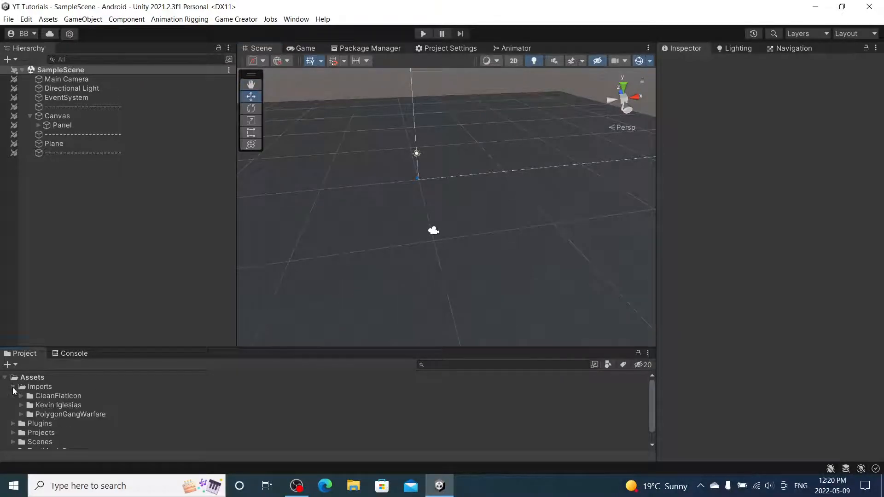
click(54, 414)
middle_drag(607, 217, 493, 221)
alt+drag(477, 220, 512, 241)
click(339, 119)
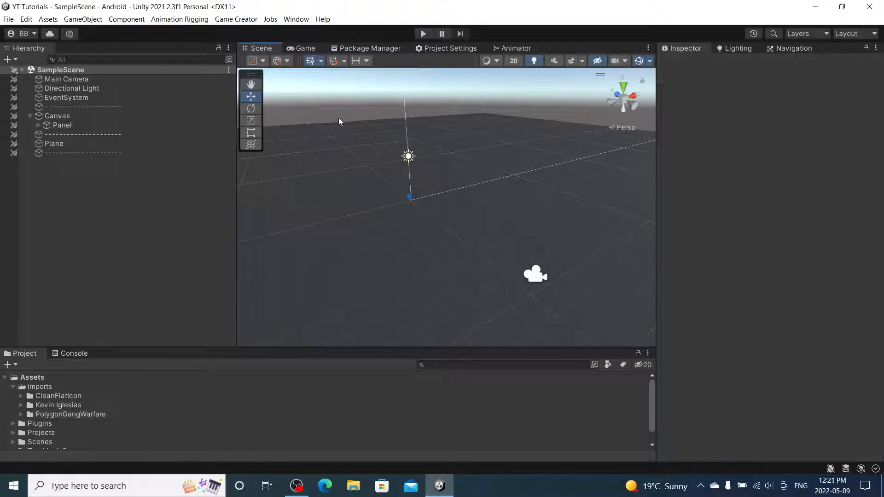
alt+drag(420, 239, 485, 216)
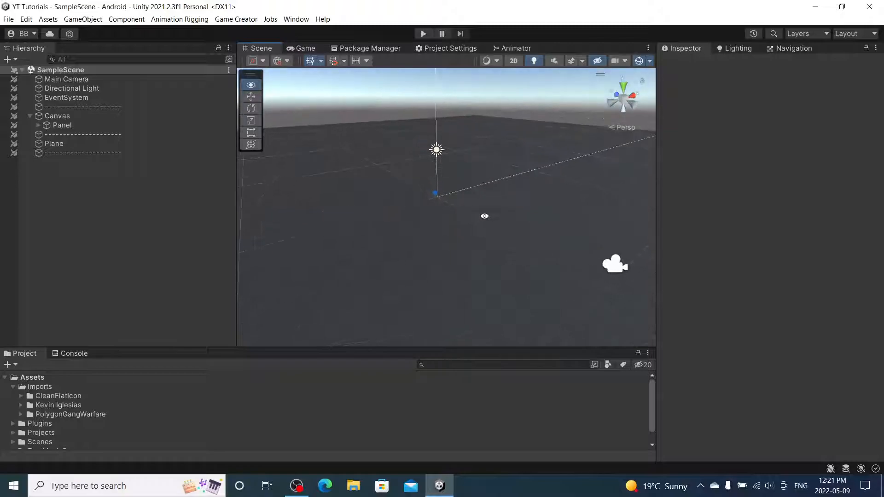
Inspect the Canvas object's hierarchy and settings and how it appears in the game view.
click(30, 115)
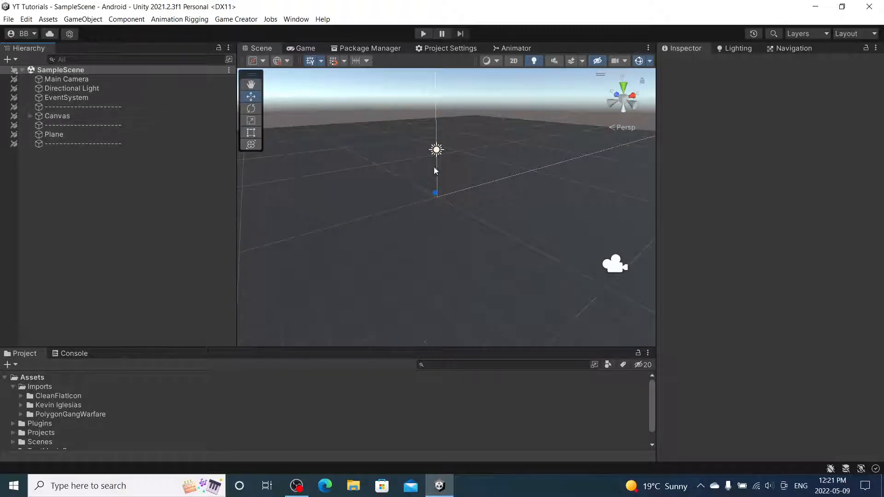
click(30, 116)
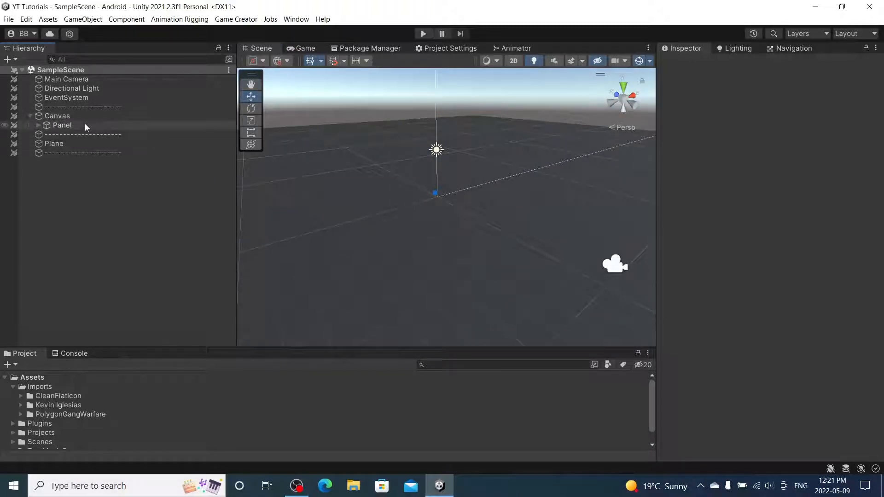
click(87, 116)
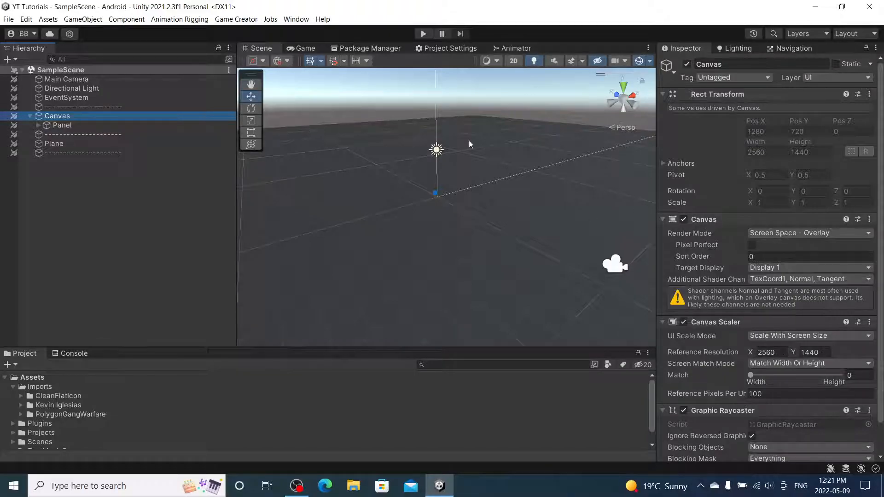
click(302, 51)
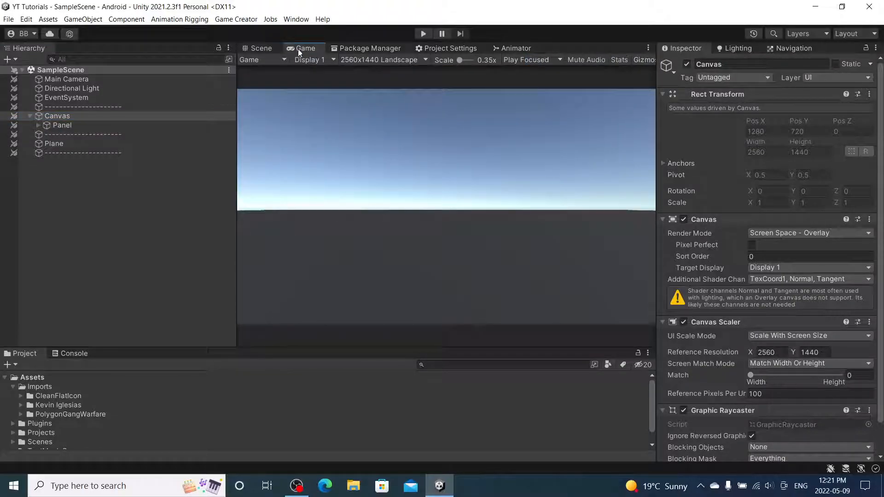
click(264, 49)
click(159, 190)
middle_drag(478, 203, 497, 210)
alt+drag(497, 209, 460, 210)
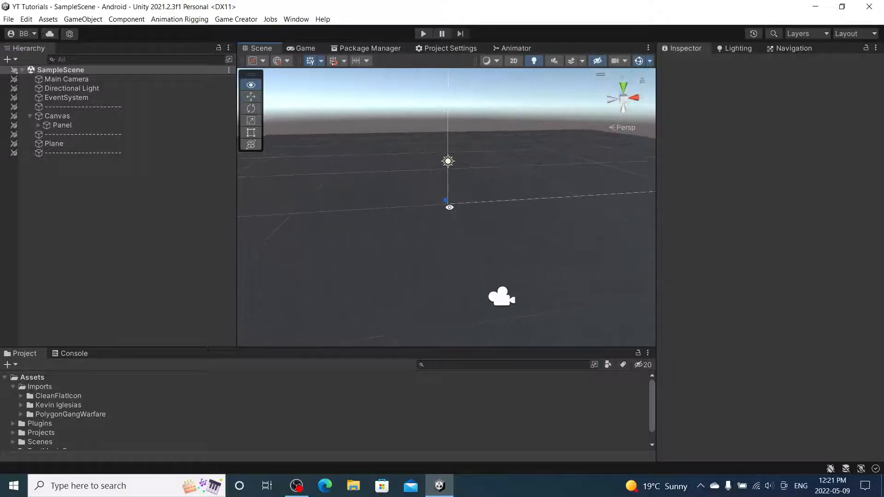
Add a Game Creator Player character to the scene.
right_click(97, 175)
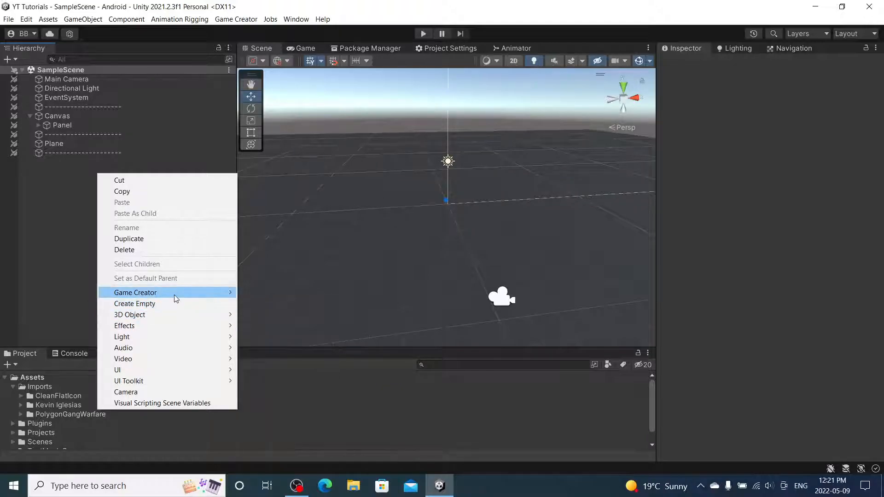
mouse_move(174, 294)
mouse_move(296, 313)
click(349, 336)
Add a Game Creator Camera Shot and place it directly below Main Camera in the hierarchy.
right_click(87, 183)
mouse_move(155, 300)
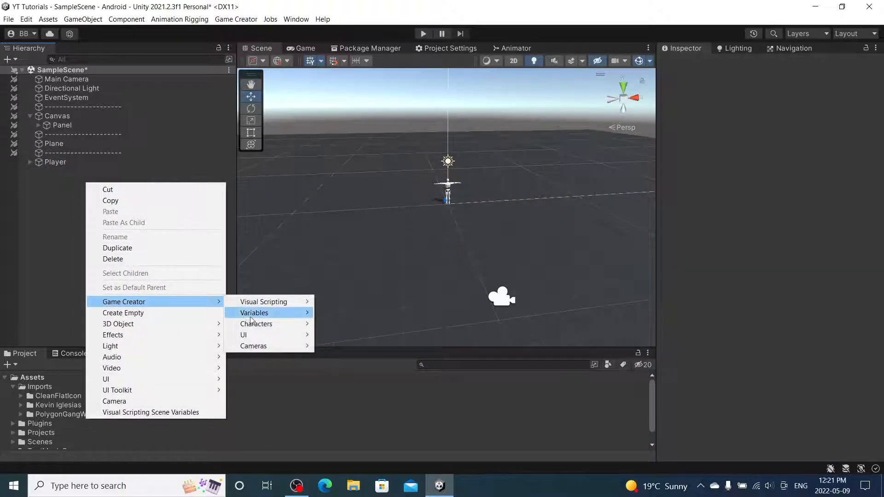
mouse_move(274, 344)
click(330, 353)
click(142, 231)
drag(82, 171, 72, 85)
Change the Camera Shot type to First Person and set its Input Rotate to the mobile Right Stick.
click(754, 199)
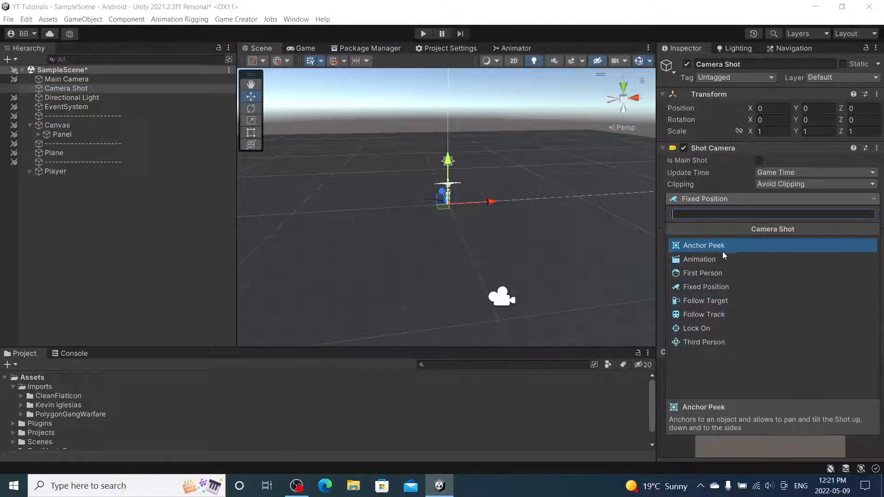
click(720, 274)
scroll(744, 230, down, 2)
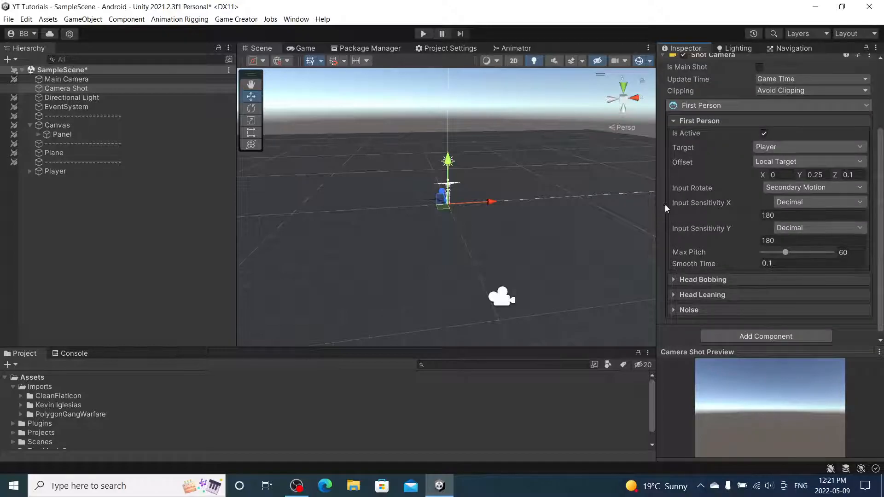
click(791, 189)
click(784, 276)
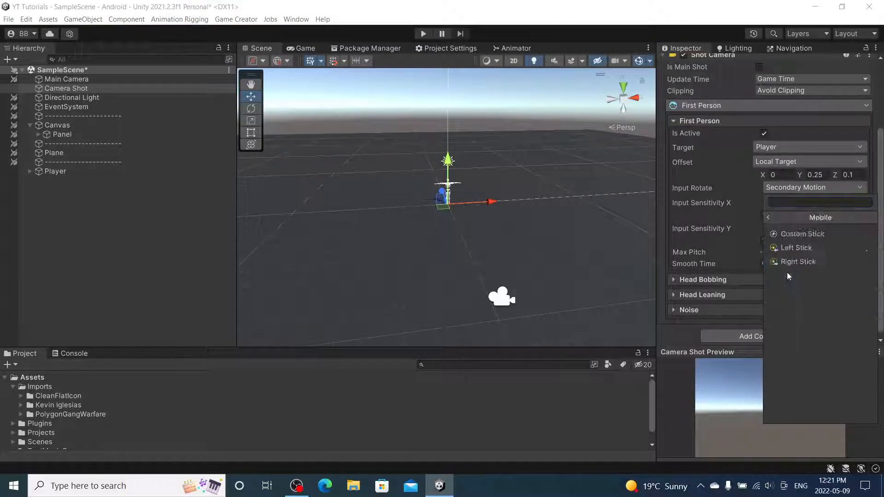
click(786, 260)
Set the Camera Shot's Input Sensitivity Y to -180 and its Max Pitch to 45.
click(763, 240)
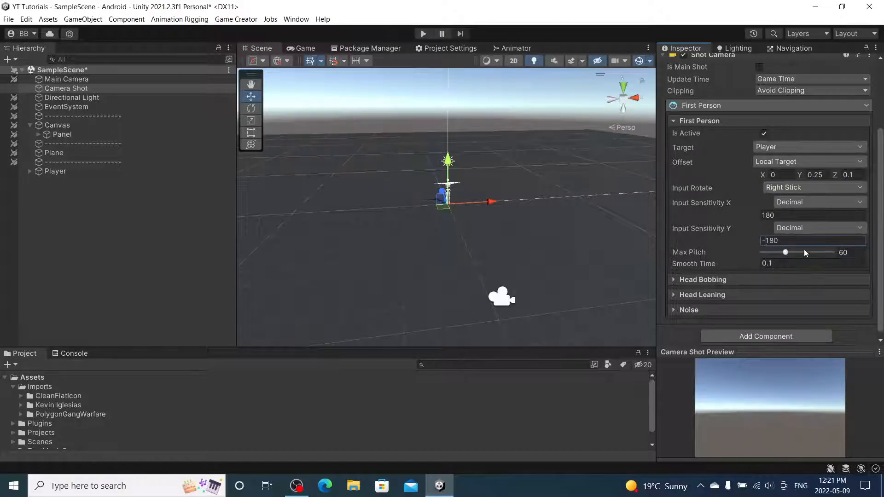
text(45)
click(592, 244)
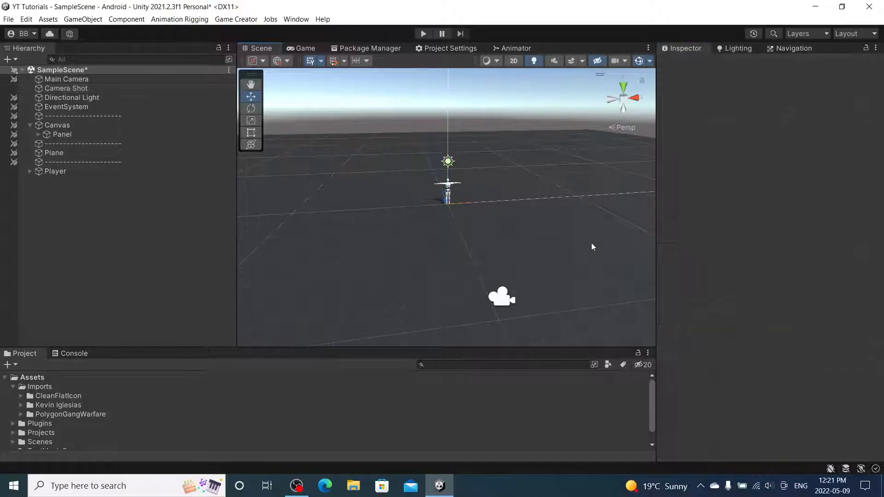
Set the Player character's Input Move to the mobile Left Stick.
click(73, 109)
click(68, 171)
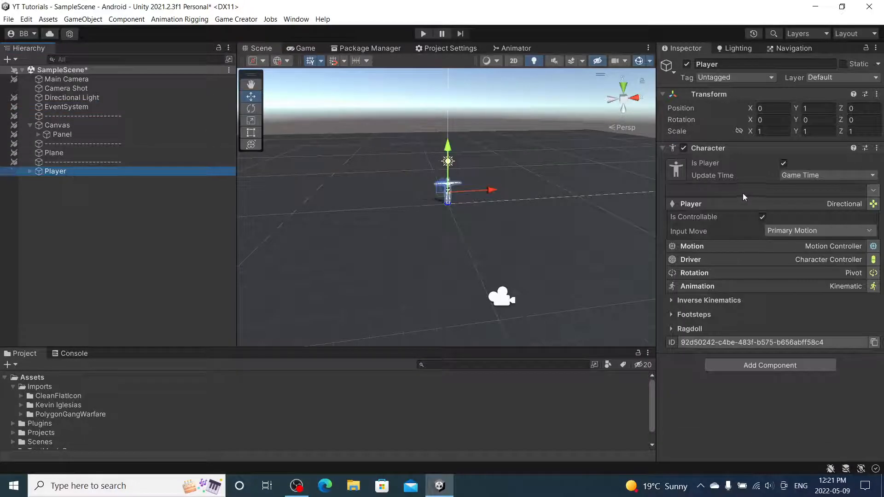
click(813, 230)
click(822, 315)
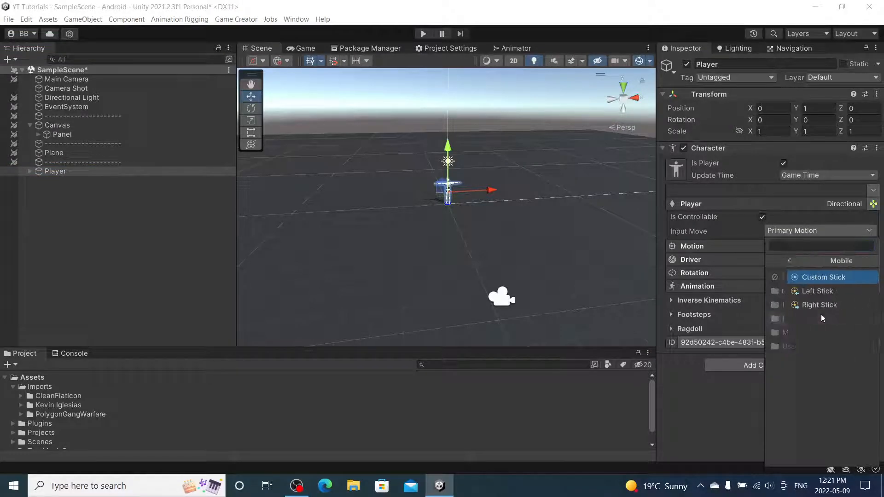
click(797, 291)
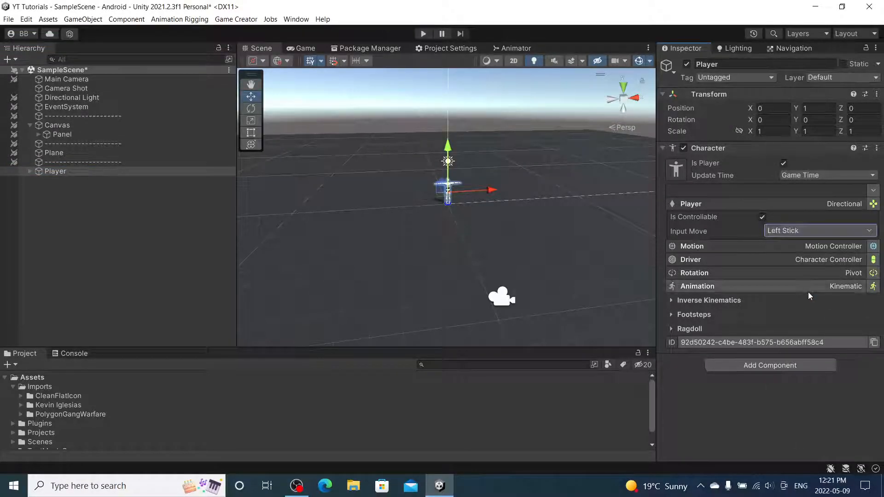
Play the scene and test walking with the left stick and looking around with the right stick.
click(422, 33)
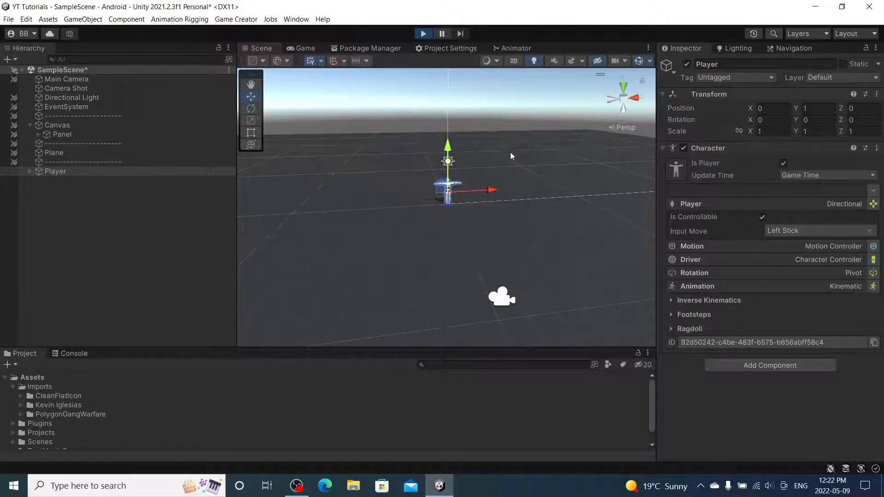
drag(305, 266, 336, 200)
drag(620, 257, 622, 318)
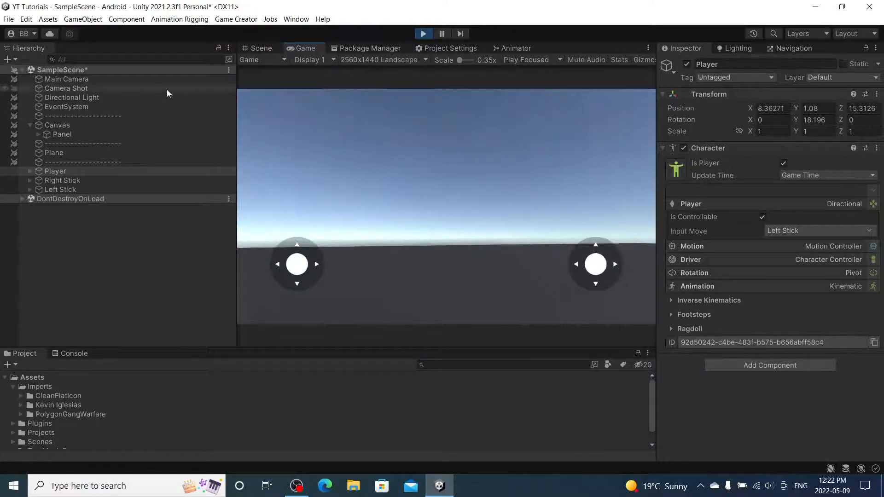
Set the Camera Shot's Max Pitch to 60, test it with the right stick, and stop play mode.
click(167, 88)
scroll(803, 295, down, 3)
click(843, 282)
text(60)
drag(597, 265, 541, 99)
click(430, 34)
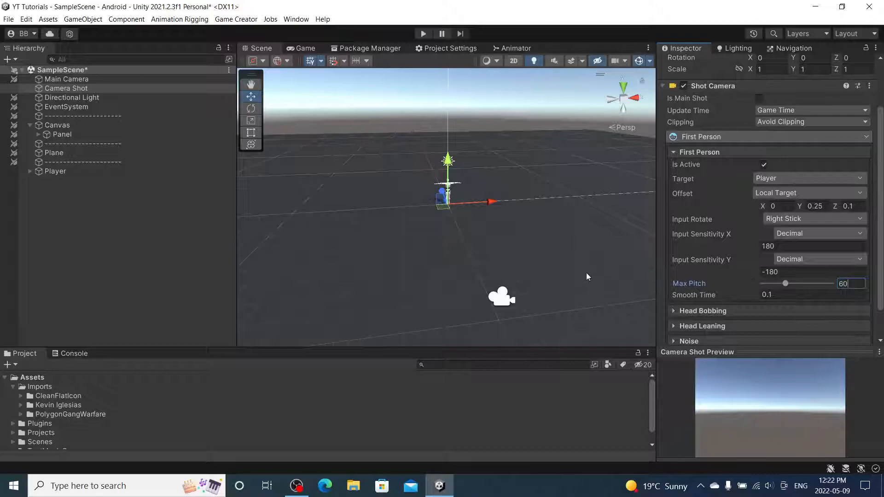
click(577, 271)
Deactivate the Mannequin model inside the Player object.
click(30, 171)
click(38, 180)
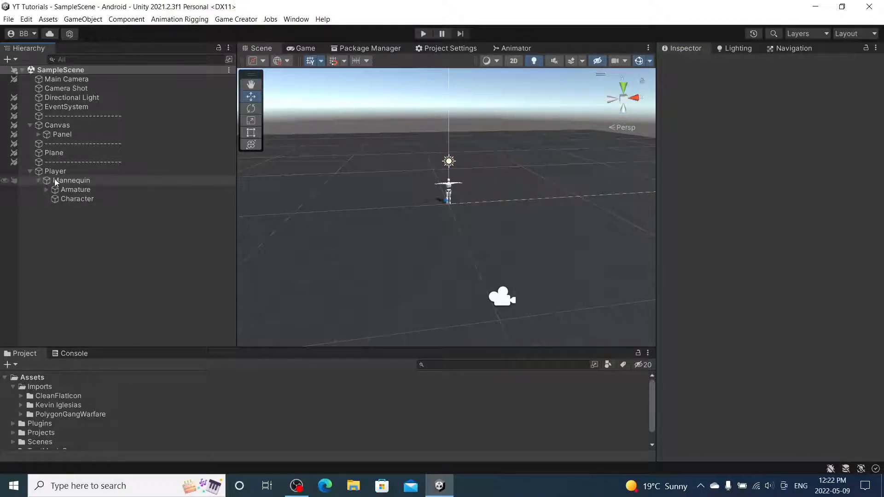
click(54, 179)
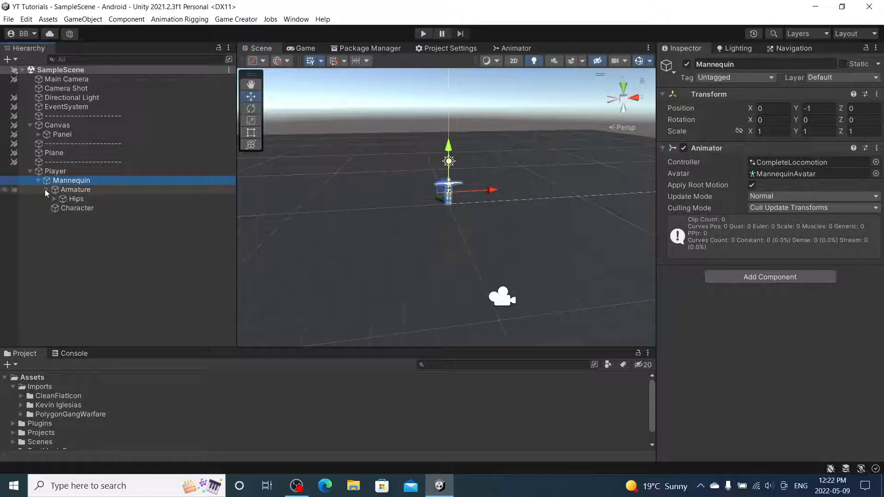
click(38, 180)
click(54, 171)
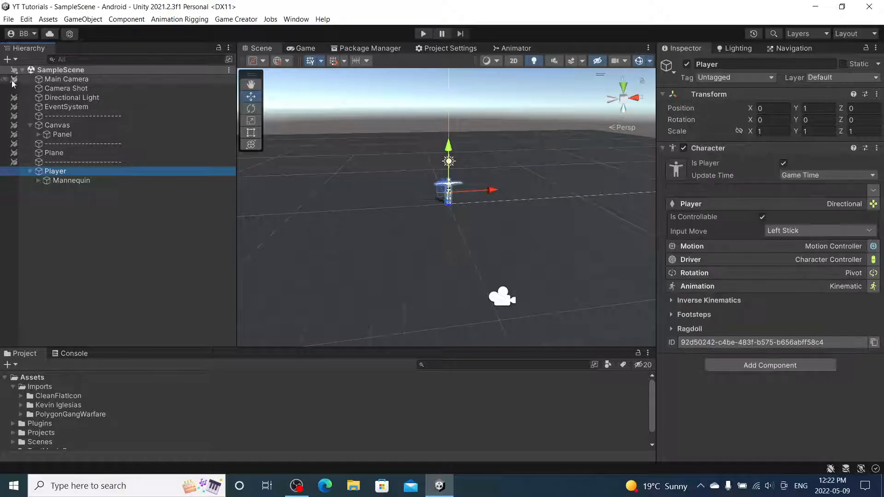
click(67, 182)
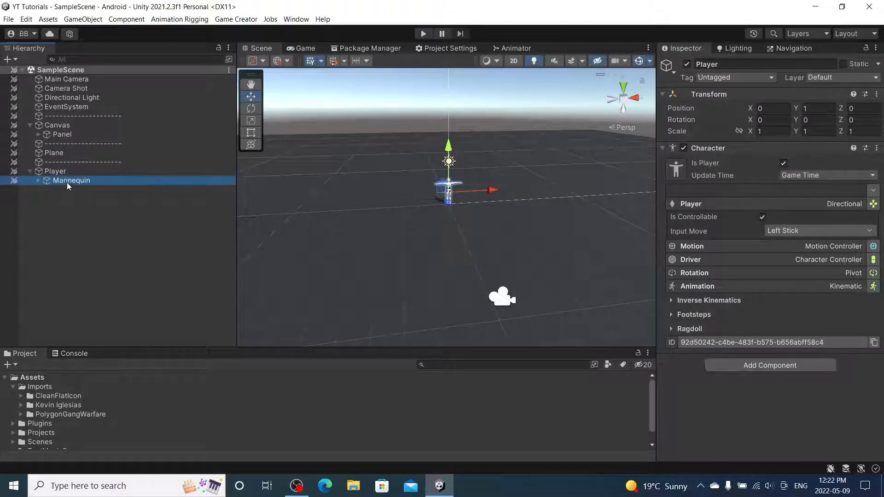
click(687, 64)
Move the Camera Shot below the last separator with the Player nested under it, and play-test the scene.
drag(92, 88, 66, 162)
click(60, 214)
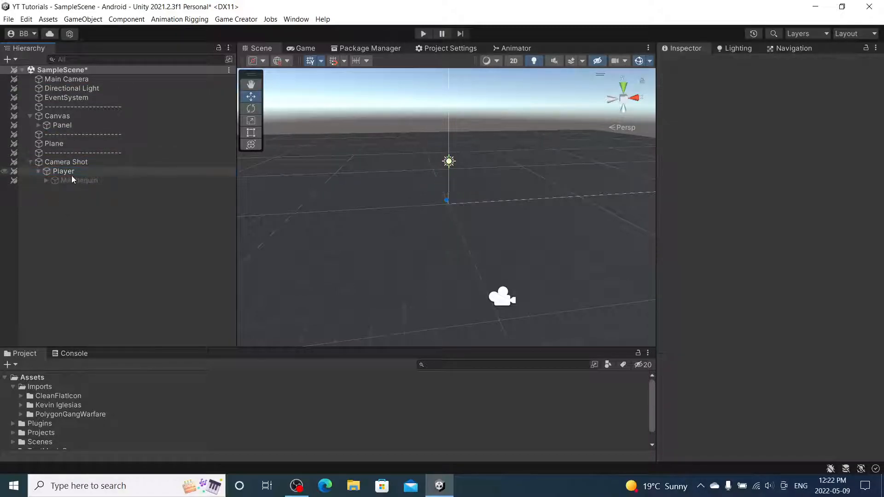
click(429, 34)
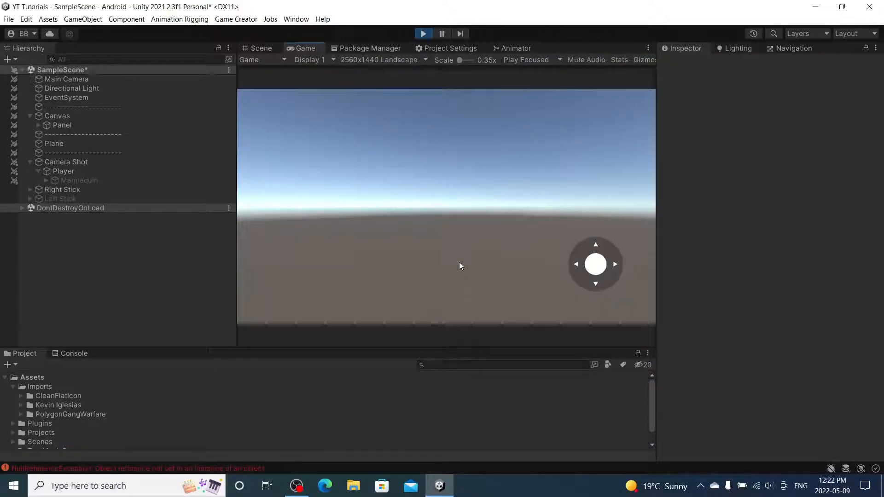
click(423, 34)
Unparent the Player from the Camera Shot so both sit at root level, and save the scene.
drag(72, 170, 47, 160)
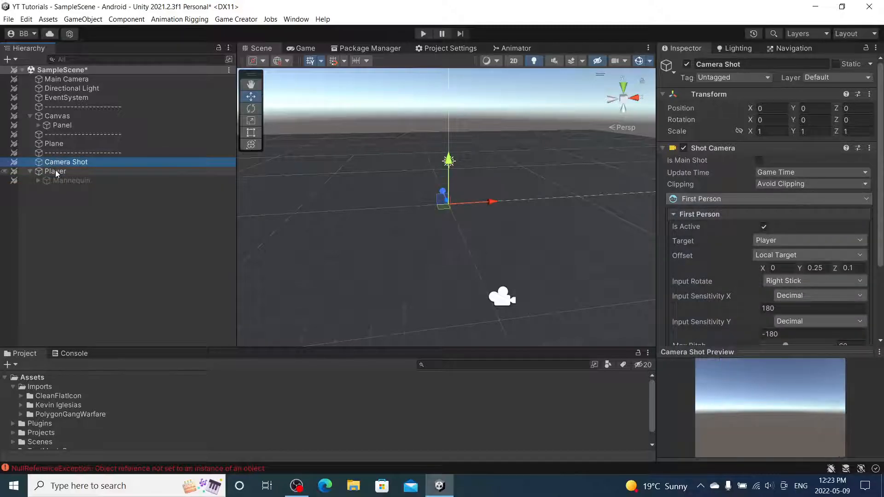
click(61, 196)
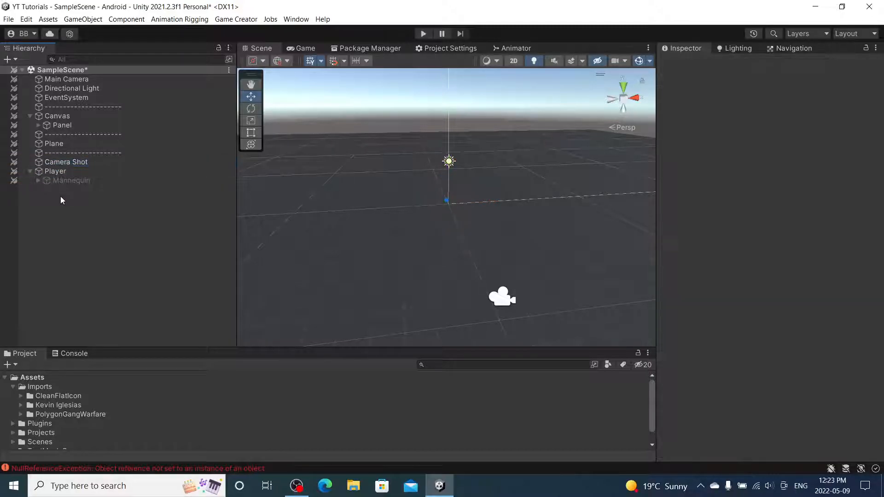
key(ctrl+s)
Play the scene again and test looking around with the right stick.
click(423, 34)
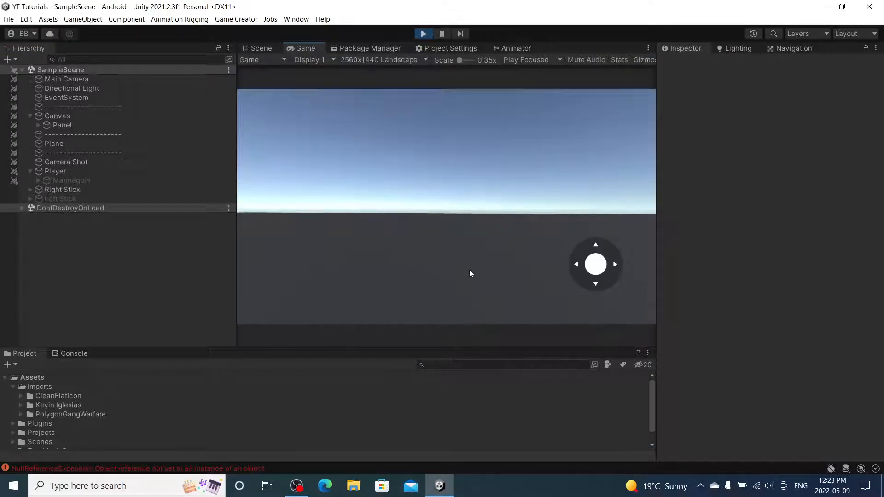
drag(595, 265, 331, 184)
click(423, 33)
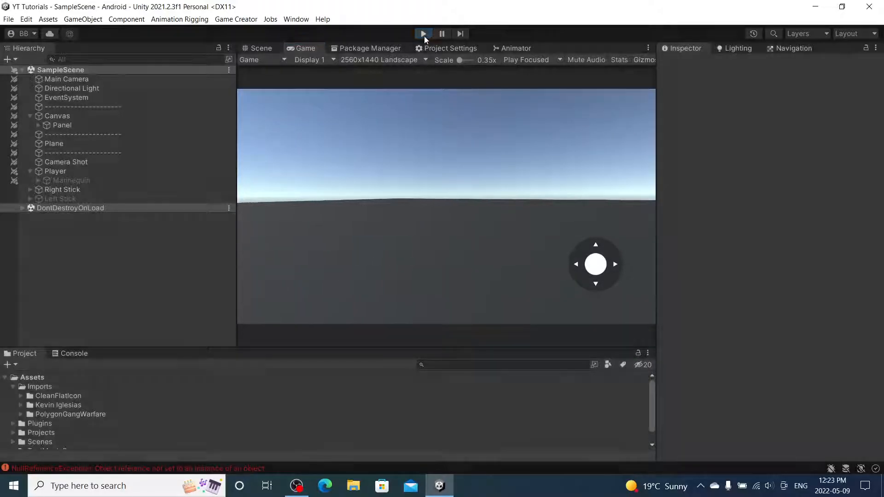
Set the Player's movement input to keyboard WASD and play-test the scene.
click(73, 171)
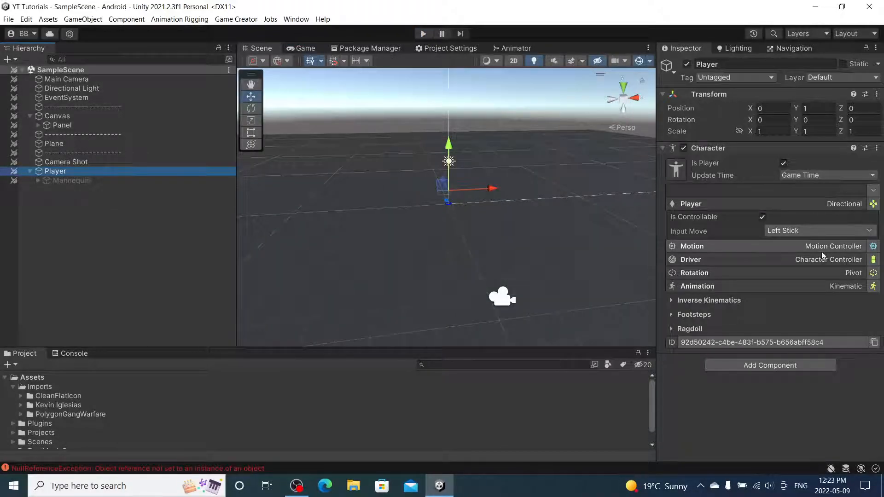
click(826, 232)
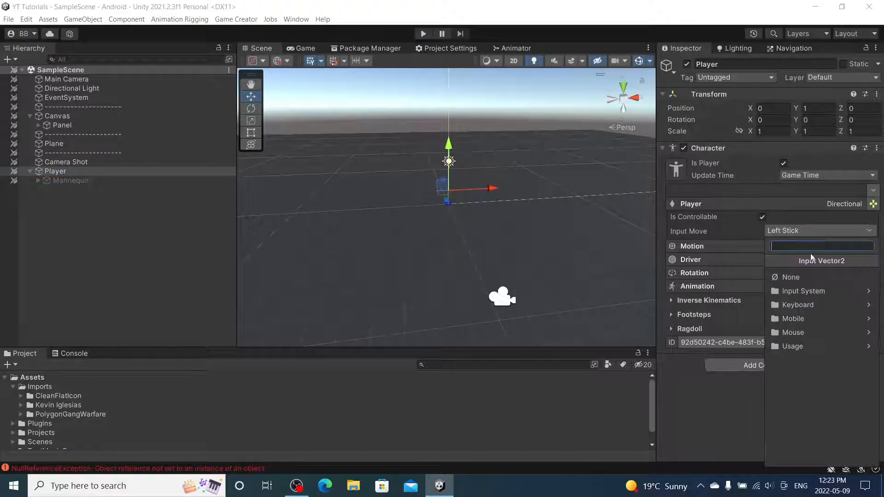
click(803, 291)
click(772, 261)
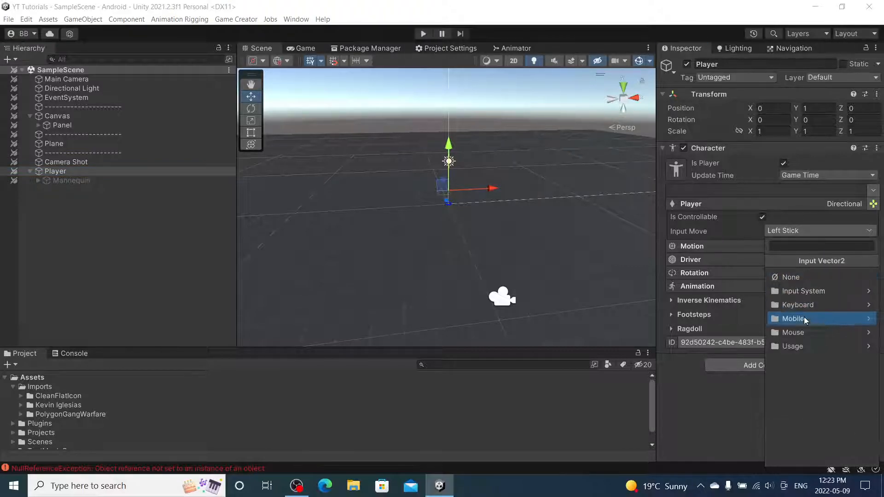
click(798, 304)
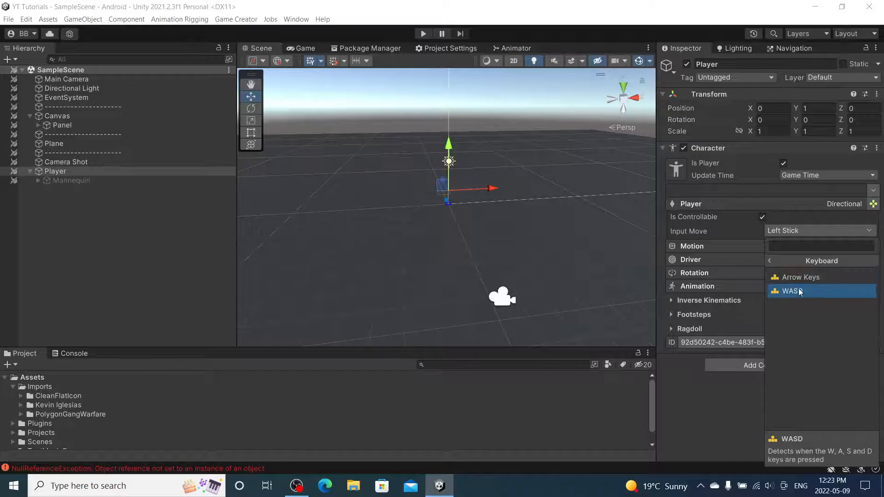
click(799, 289)
click(423, 38)
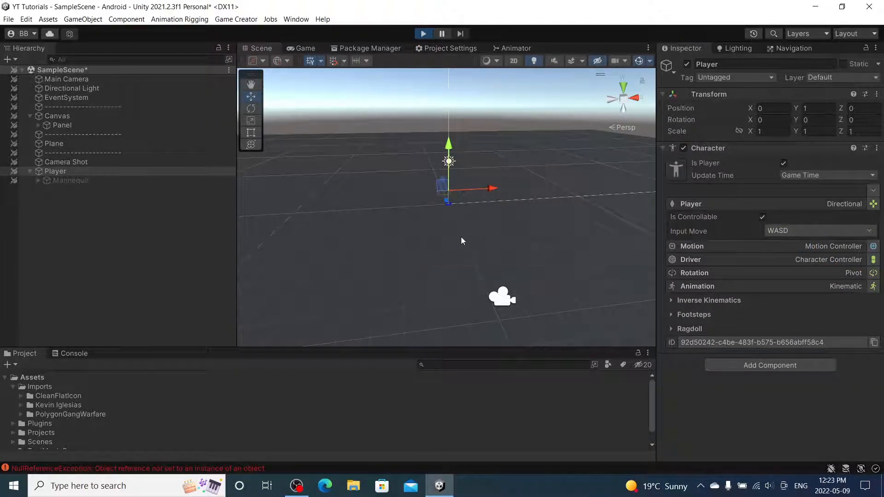
Switch the Player's movement input to the mobile Left Stick during play mode, and stop the play-test.
click(813, 231)
click(806, 318)
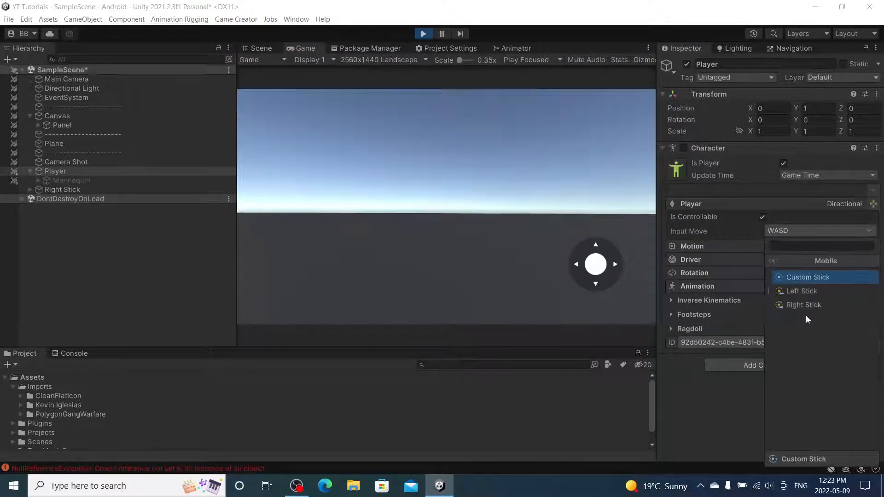
click(805, 291)
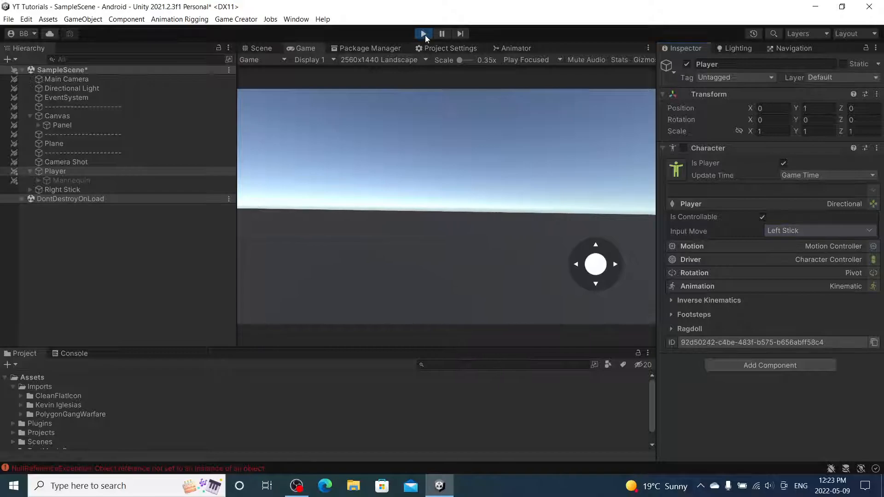
click(423, 33)
Delete the existing Player object and create a new Game Creator Player character in the scene.
click(76, 170)
key(Delete)
right_click(75, 180)
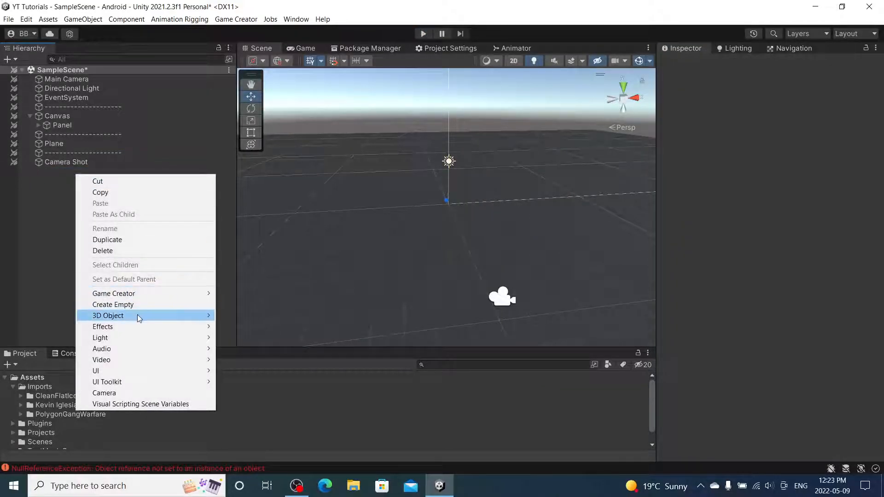
mouse_move(166, 296)
mouse_move(260, 316)
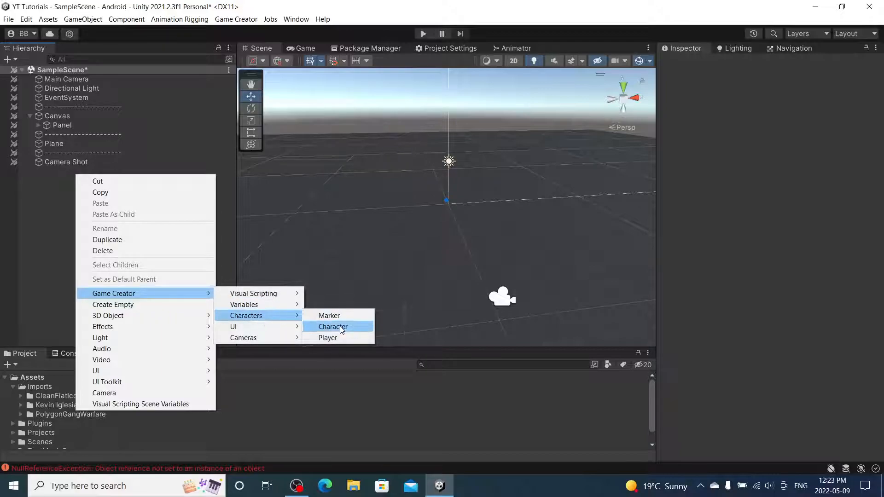
click(339, 334)
Set the new Player's movement input to the mobile Left Stick.
click(76, 172)
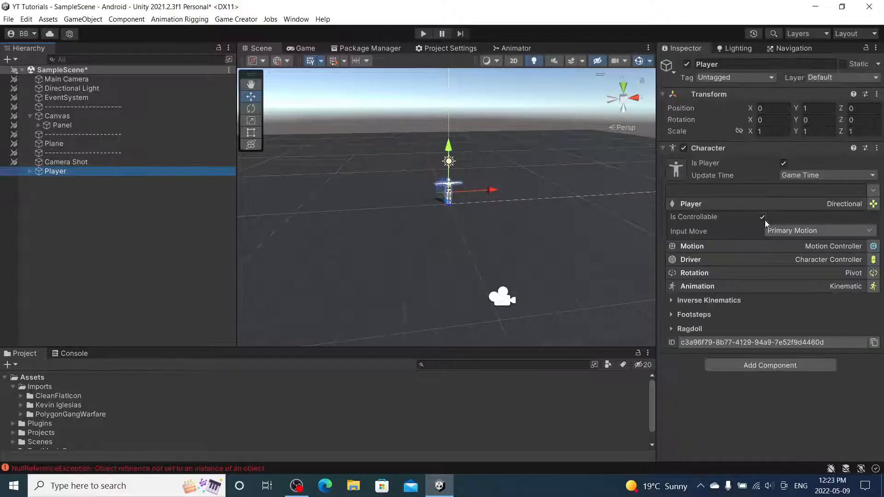
click(799, 230)
click(807, 319)
click(808, 296)
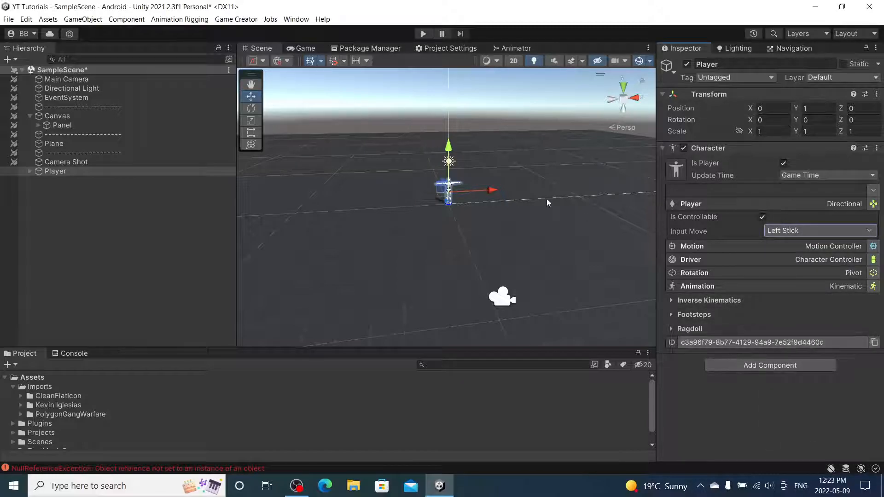
Review the Camera Shot's First Person settings and play-test the scene with the on-screen sticks.
click(105, 164)
scroll(725, 269, down, 4)
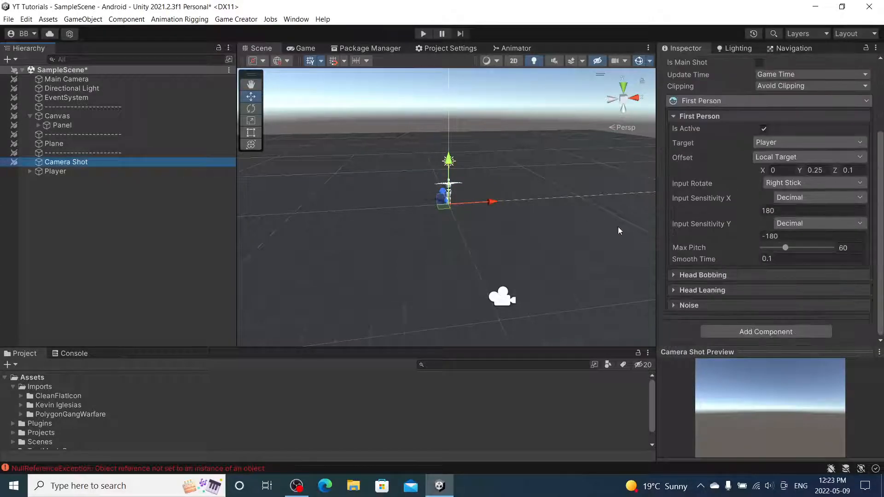
click(423, 34)
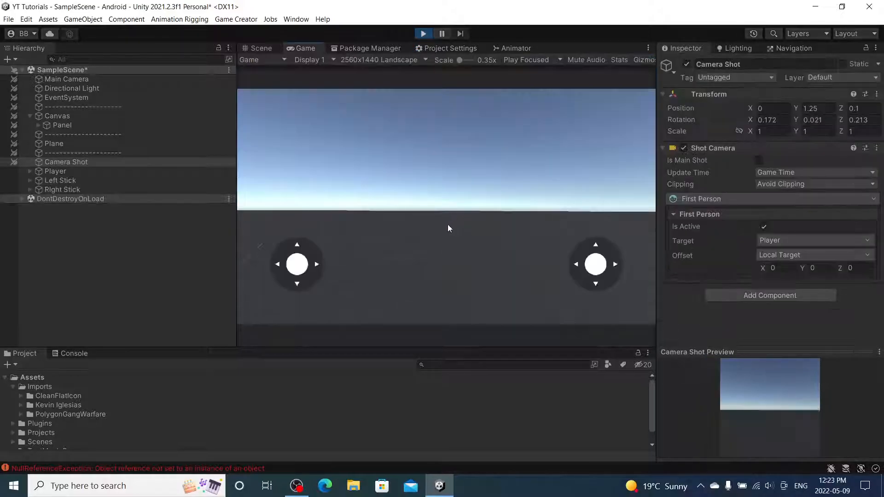
drag(298, 206, 282, 220)
click(424, 35)
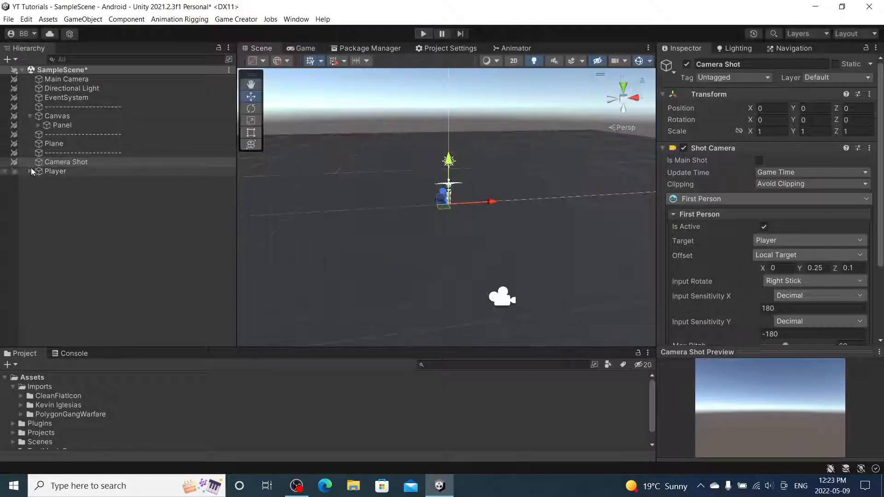
Deactivate the Mannequin inside the new Player and run a play-test of the scene.
click(30, 170)
click(54, 182)
click(687, 64)
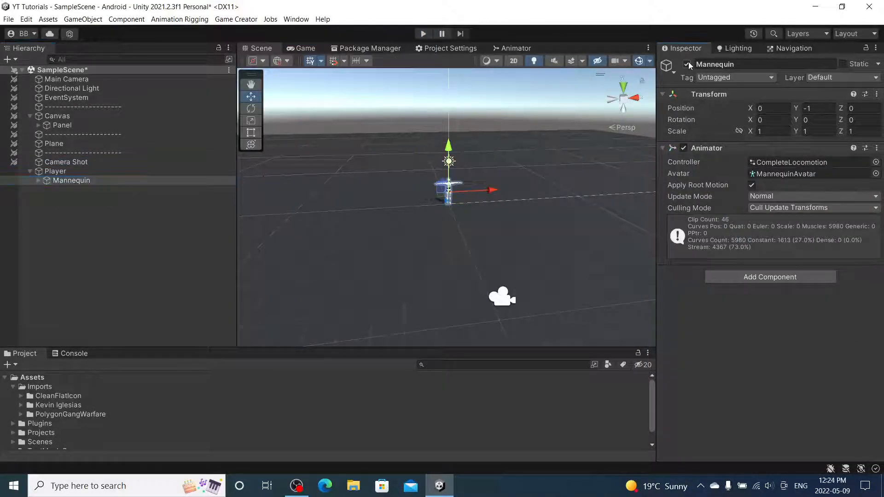
click(423, 34)
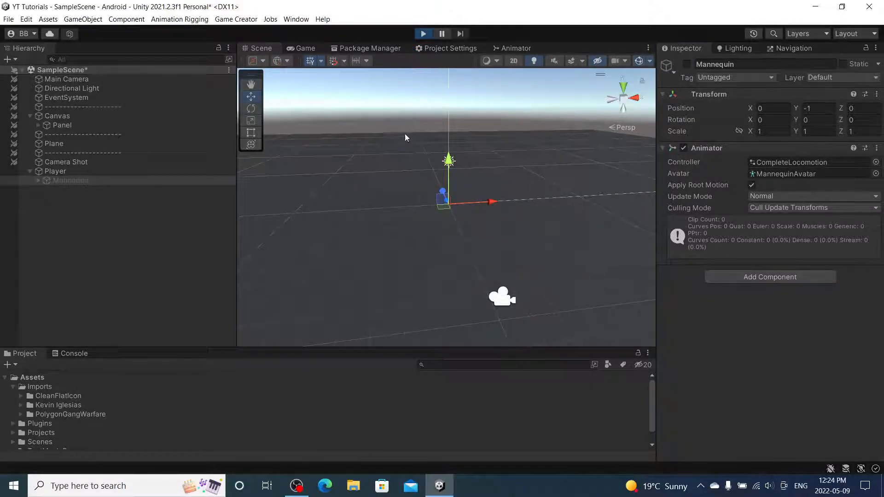
click(422, 34)
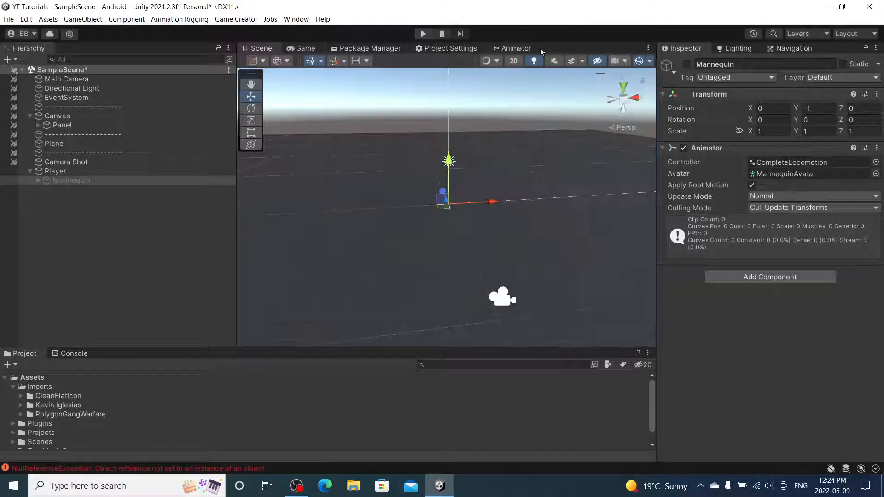
Reactivate the Mannequin and examine its Armature and Character child objects.
click(686, 64)
click(38, 182)
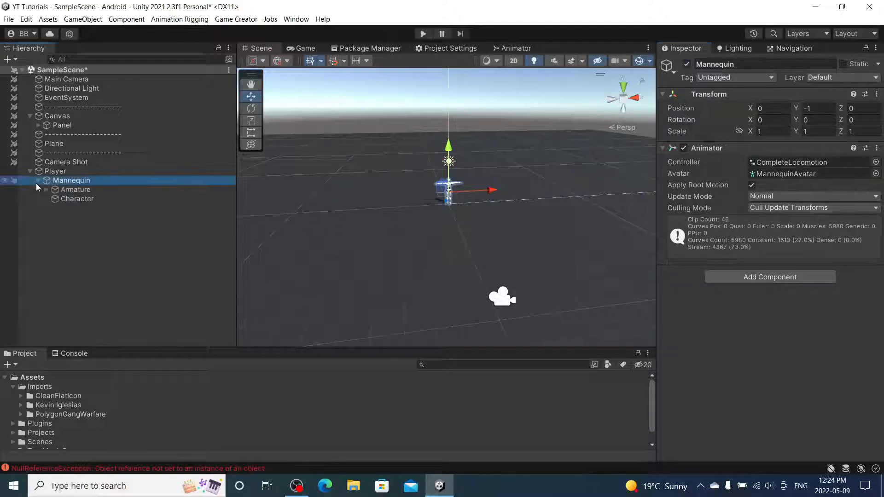
click(56, 199)
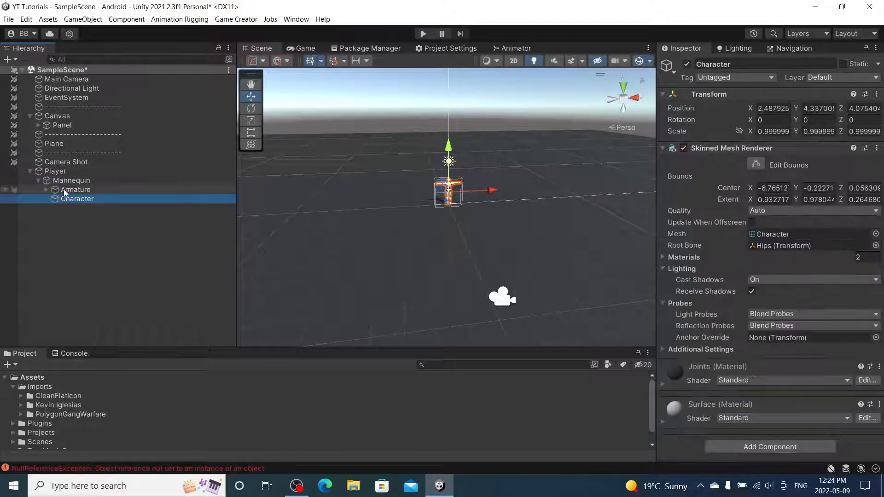
click(63, 189)
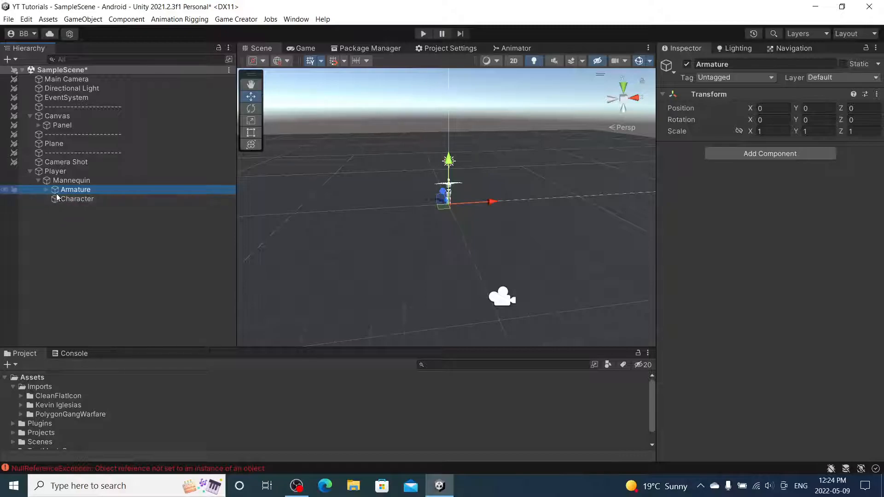
click(45, 190)
click(61, 197)
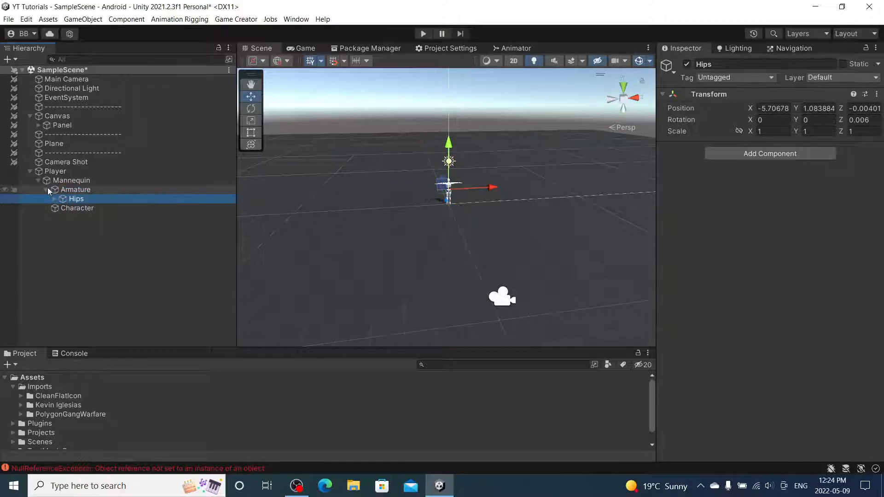
click(46, 189)
click(69, 189)
Deactivate only the Character mesh object inside the Mannequin and play-test the scene.
click(69, 199)
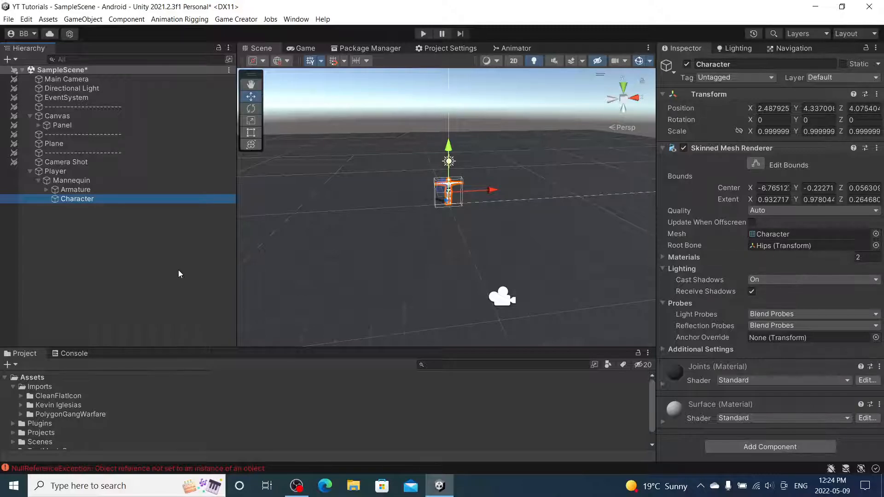
click(687, 65)
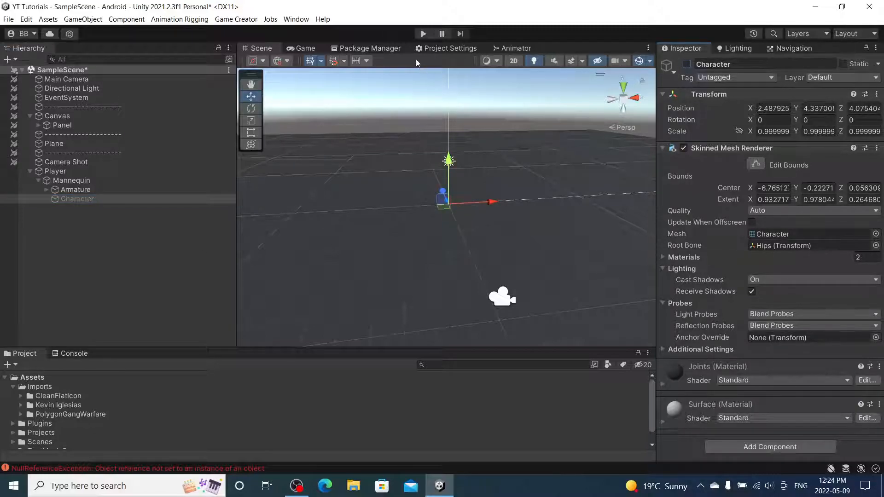
click(423, 35)
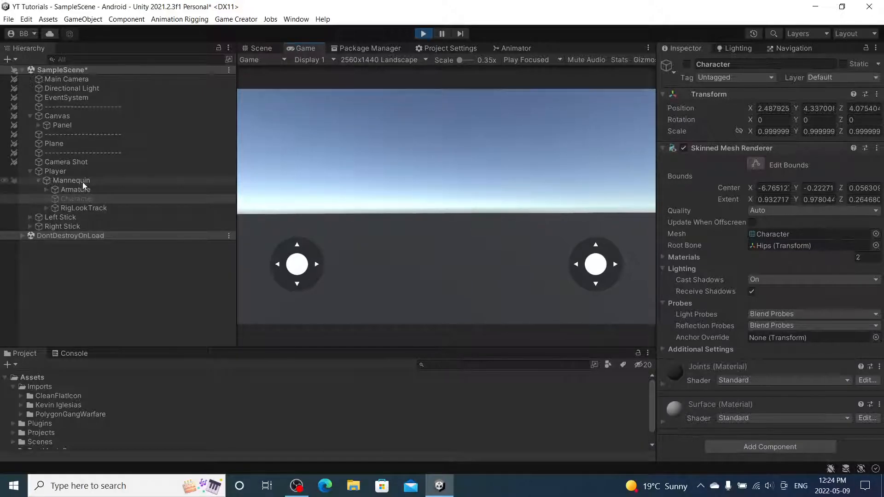
click(423, 33)
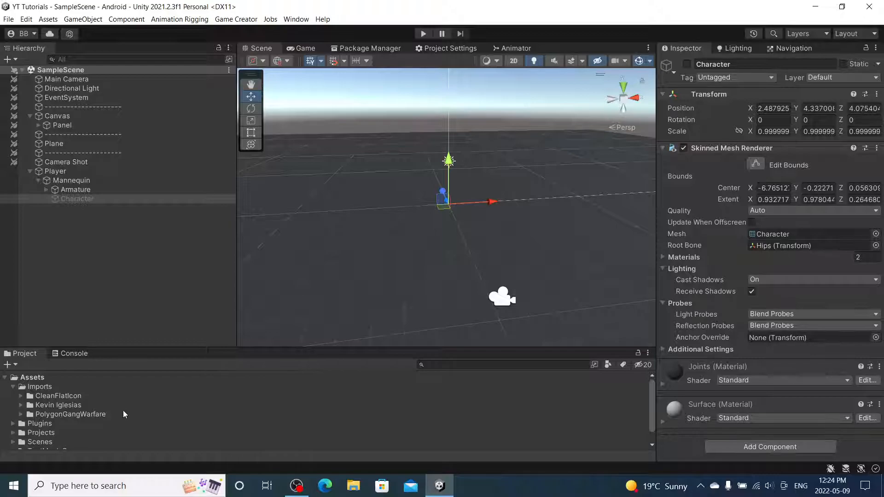
Open the Weapons prefab folder of the PolygonGangWarfare assets and enlarge the prefab preview.
click(19, 415)
scroll(72, 410, down, 2)
scroll(72, 410, up, 2)
scroll(63, 417, down, 1)
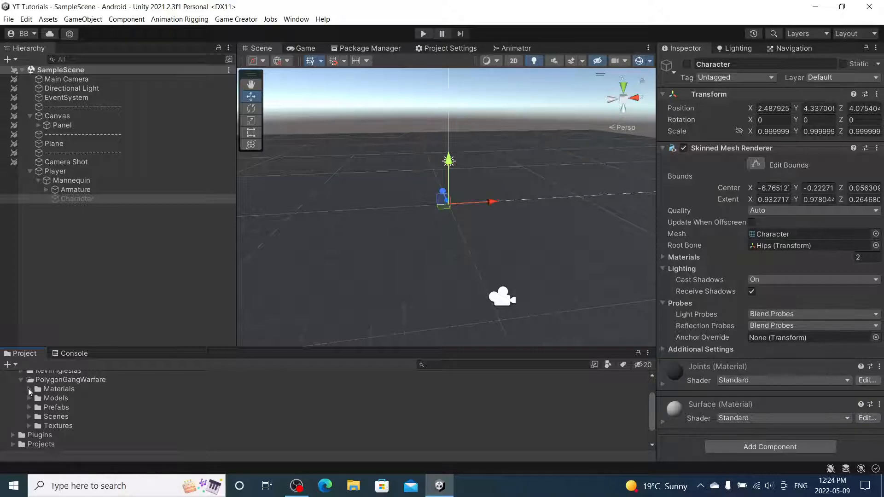
click(29, 407)
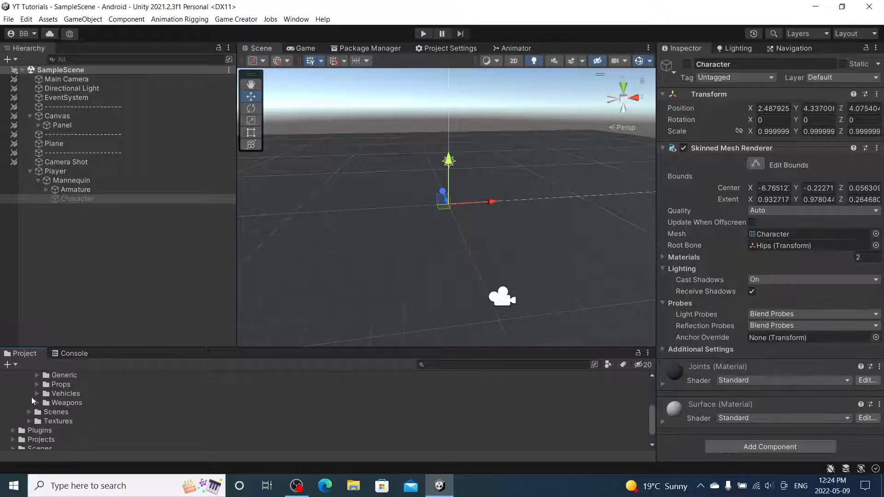
click(36, 402)
click(82, 412)
drag(812, 357, 804, 241)
Preview the weapon prefabs one after another, ending with SM_Wep_Rifle_Gold_01 selected.
click(181, 416)
click(177, 422)
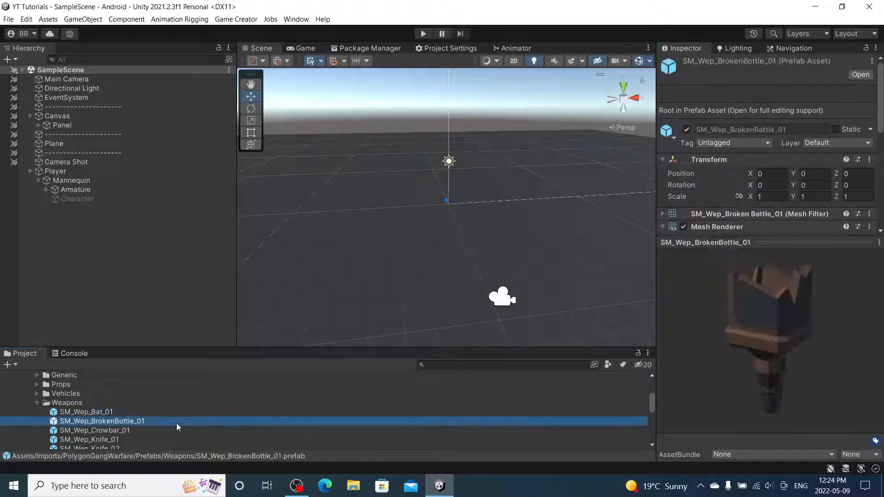
key(Down)
key(Down)
key(Down)
key(Down)
key(Down)
key(Down)
key(Down)
key(Down)
key(Down)
key(Down)
key(Down)
key(Down)
key(Up)
key(Up)
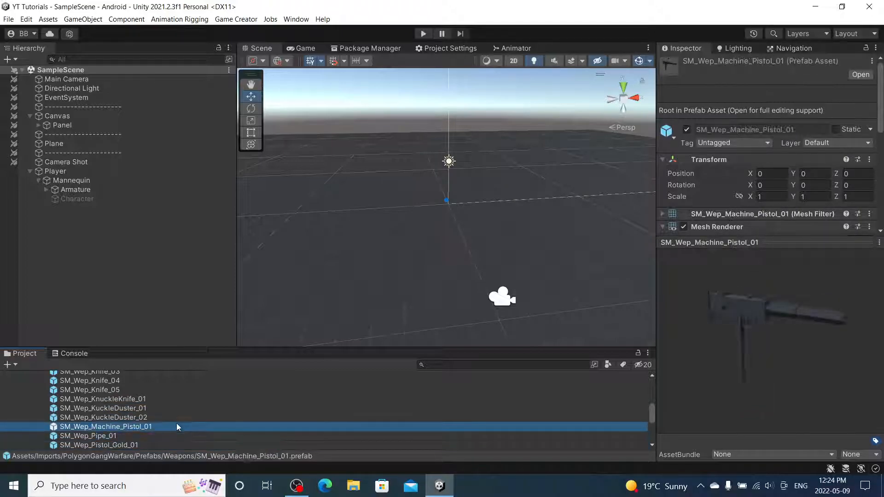
key(Down)
key(Down)
key(Down)
key(Down)
key(Down)
key(Down)
key(Down)
key(Down)
key(Down)
key(Down)
key(Down)
key(Down)
key(Up)
key(Up)
key(Up)
key(Up)
key(Up)
key(Up)
key(Up)
key(Up)
key(Up)
key(Up)
key(Up)
key(Up)
key(Down)
key(Down)
key(Down)
key(Down)
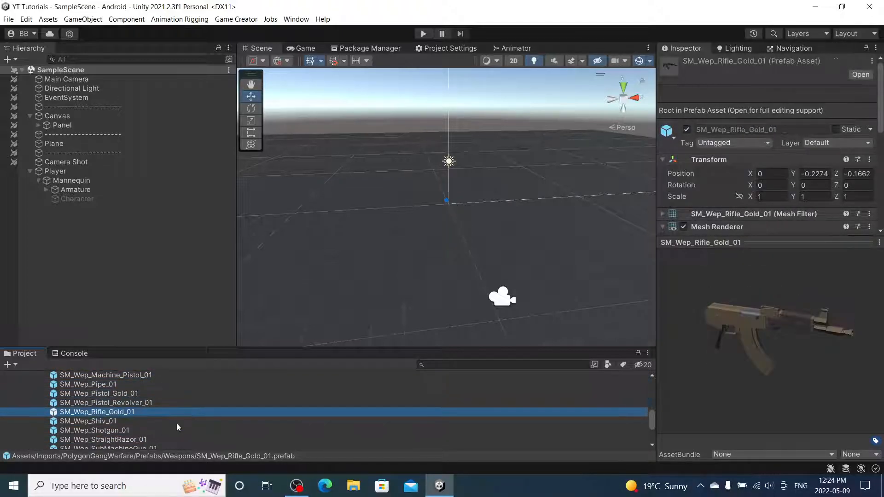
Add the SM_Wep_Rifle_Gold_01 prefab as a child of the Camera Shot and check it in the camera shot preview.
drag(140, 411, 79, 164)
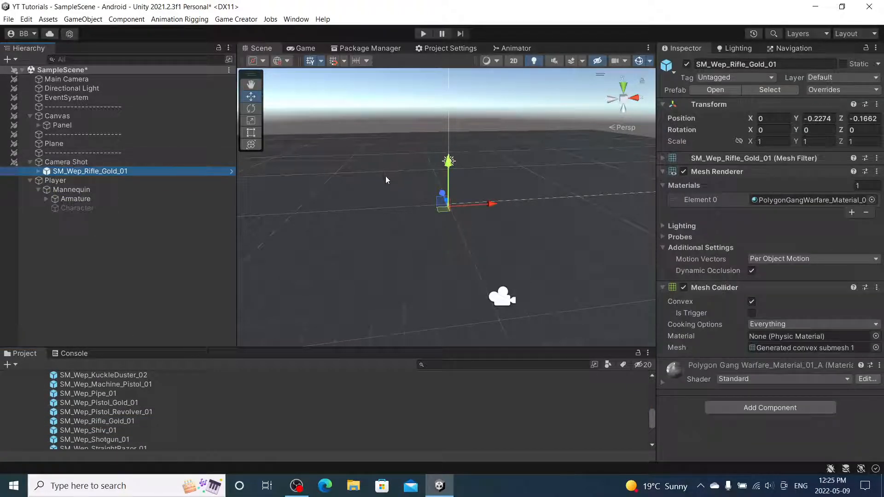
scroll(404, 187, up, 5)
scroll(422, 183, down, 6)
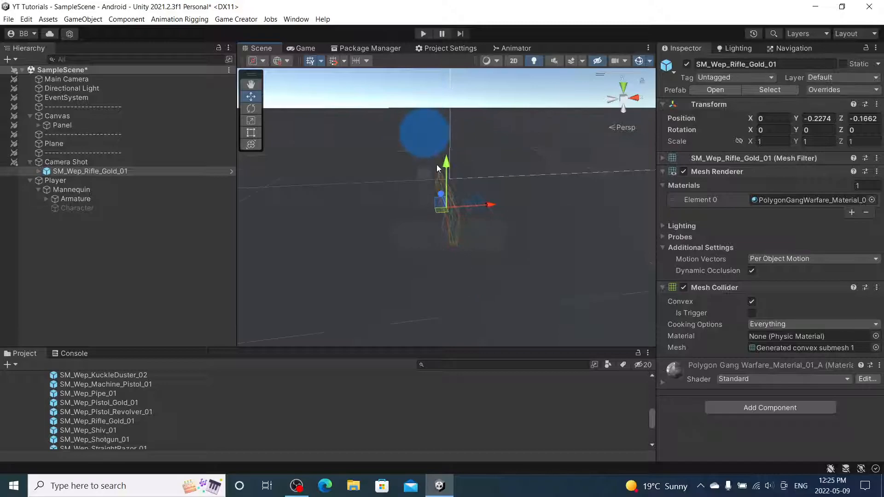
click(304, 49)
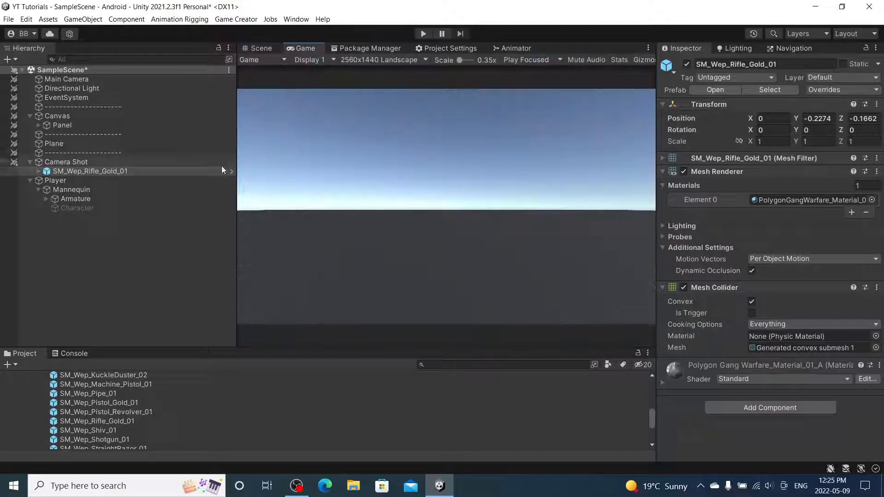
click(138, 162)
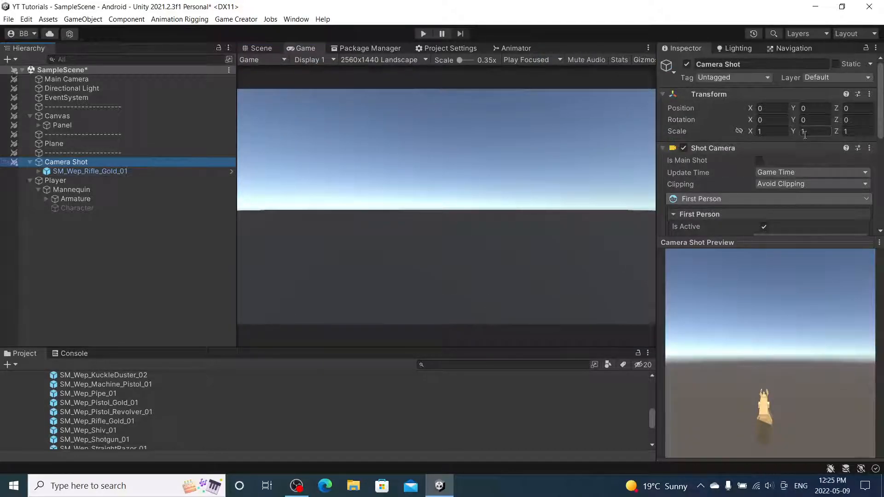
click(278, 47)
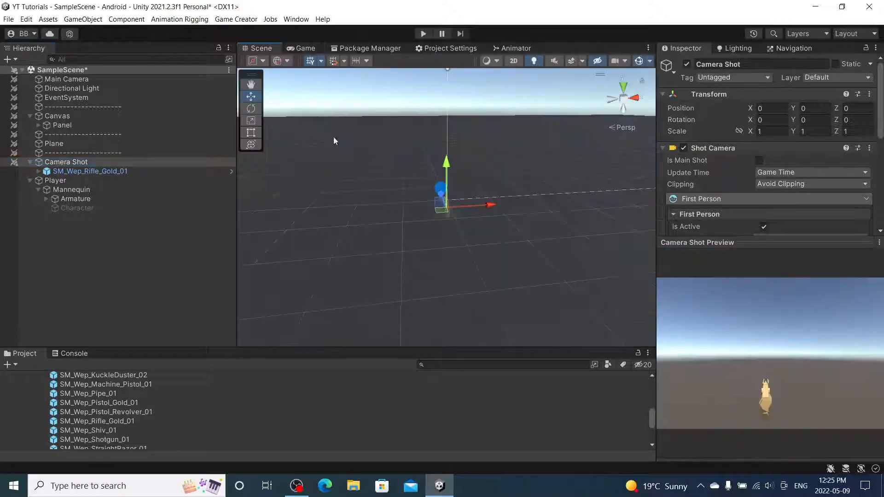
Raise the Camera Shot to about Y 1.37, and move the Main Camera along its Z axis to about -0.32.
drag(446, 166, 459, 100)
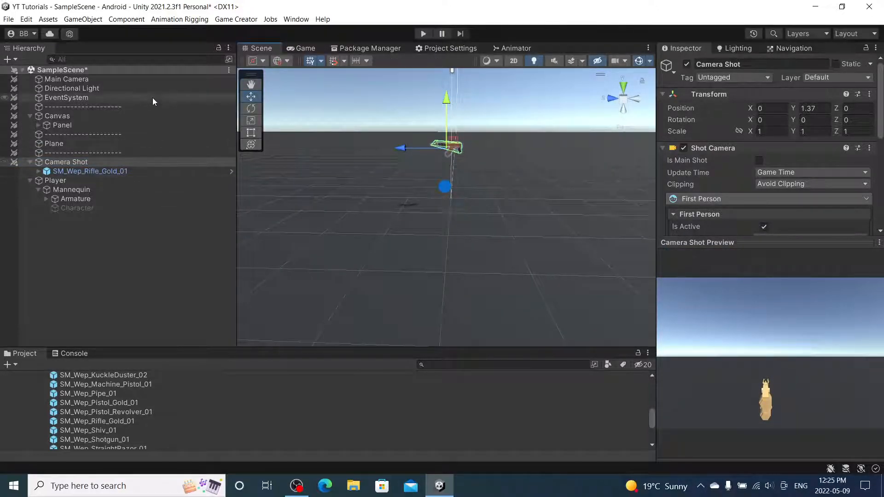
click(160, 81)
middle_drag(478, 180, 465, 255)
scroll(488, 235, down, 5)
drag(548, 221, 406, 229)
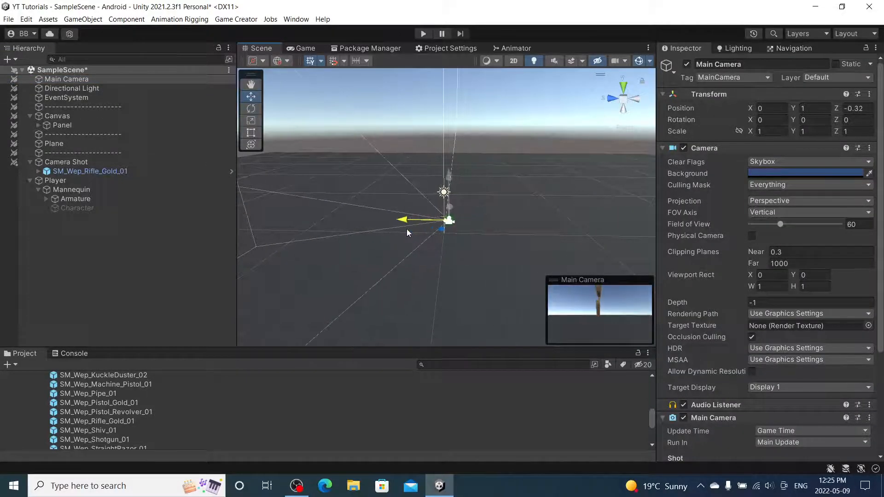
key(f)
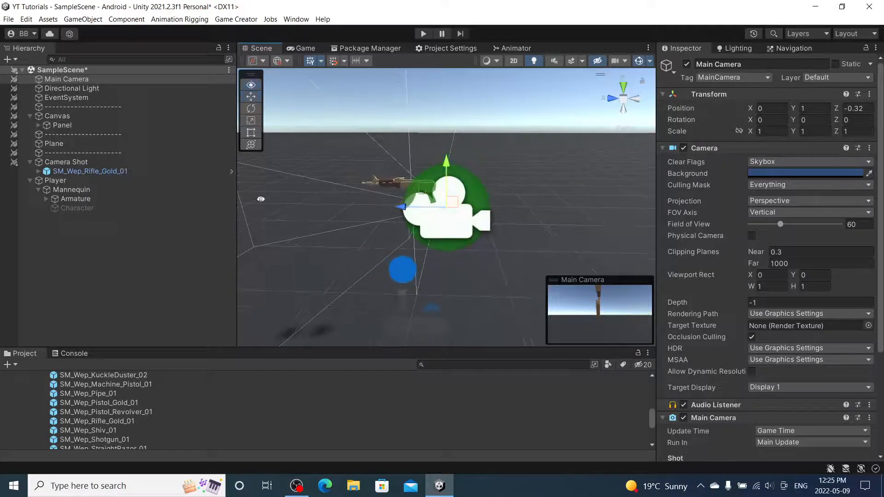
Align the Camera Shot with the Main Camera by nesting it there, zeroing its position, and returning it to the scene root above Player.
drag(92, 160, 76, 78)
click(814, 109)
text(0)
click(856, 108)
text(0)
key(Return)
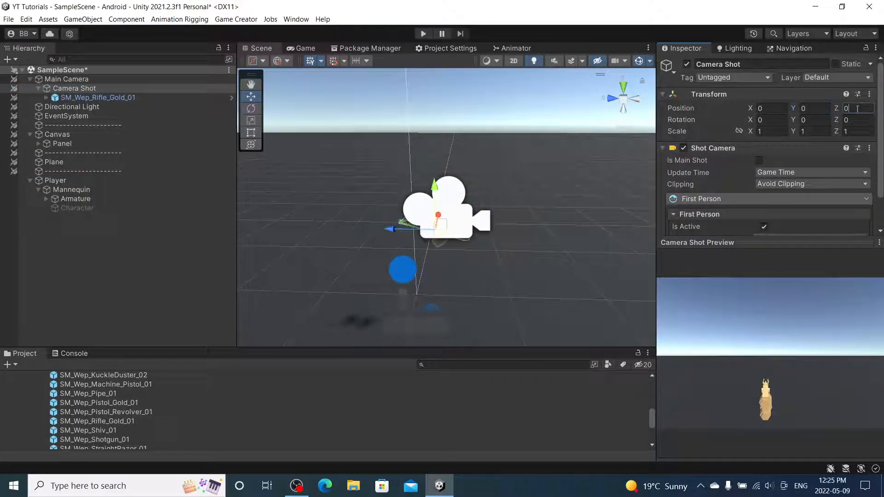
drag(97, 91, 71, 179)
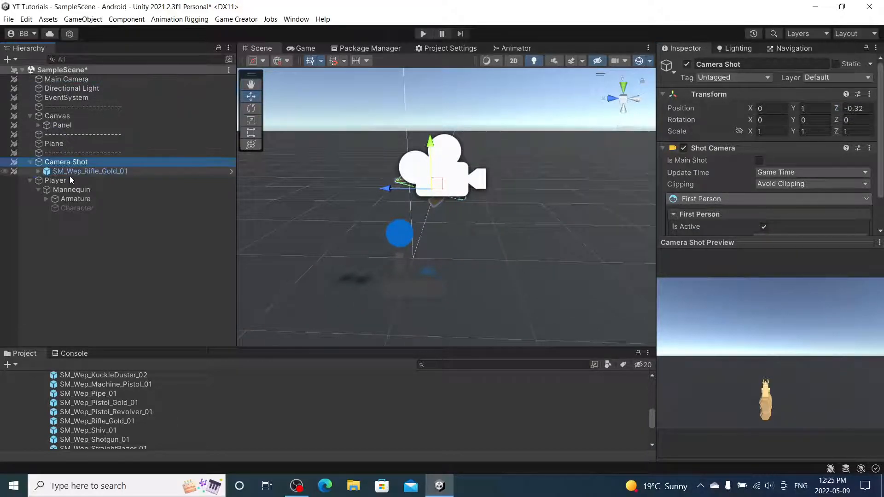
Unpack the SM_Wep_Rifle_Gold_01 prefab instance under the Camera Shot.
click(79, 171)
right_click(172, 171)
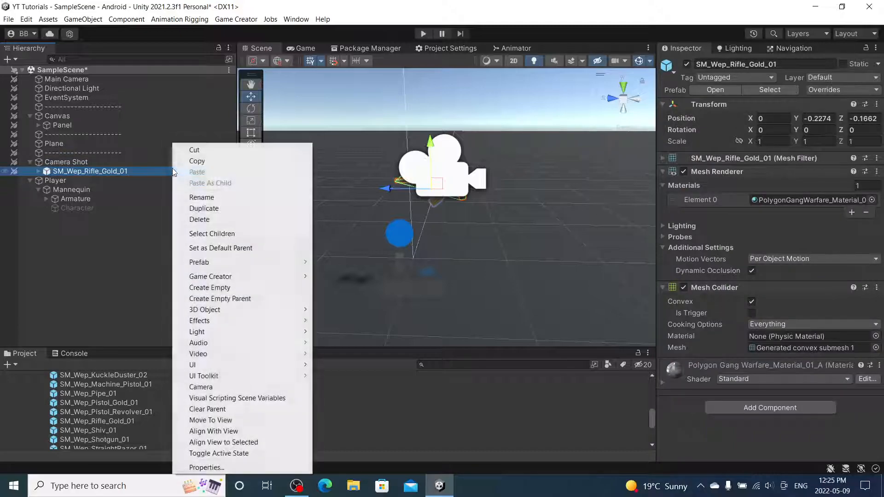
mouse_move(240, 262)
click(358, 318)
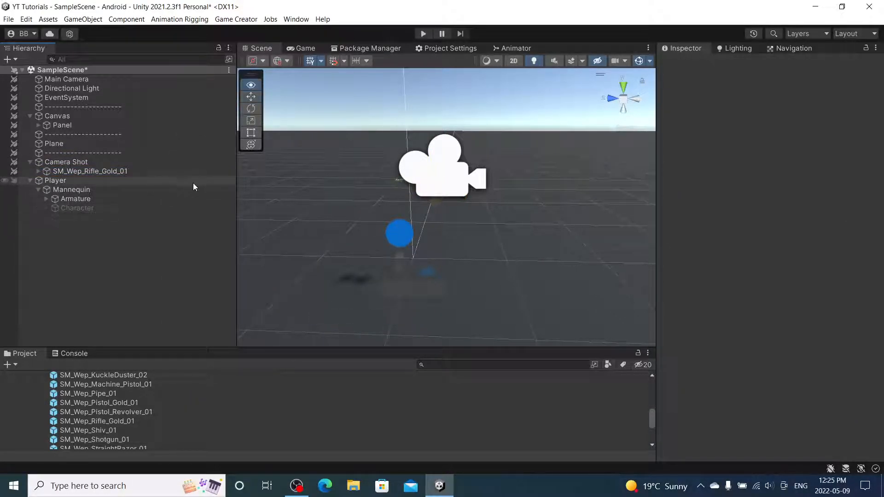
alt+drag(352, 228, 331, 232)
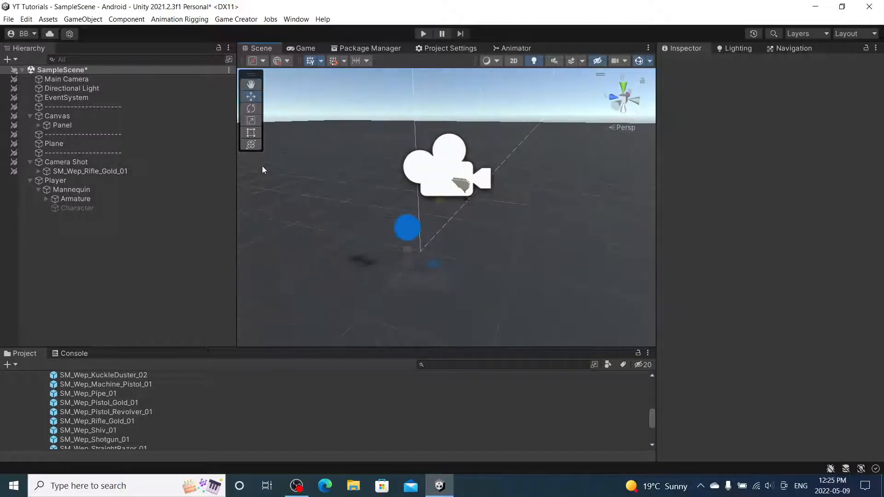
Play-test the scene, looking around with the right stick to check how the rifle follows the camera.
click(305, 48)
click(423, 34)
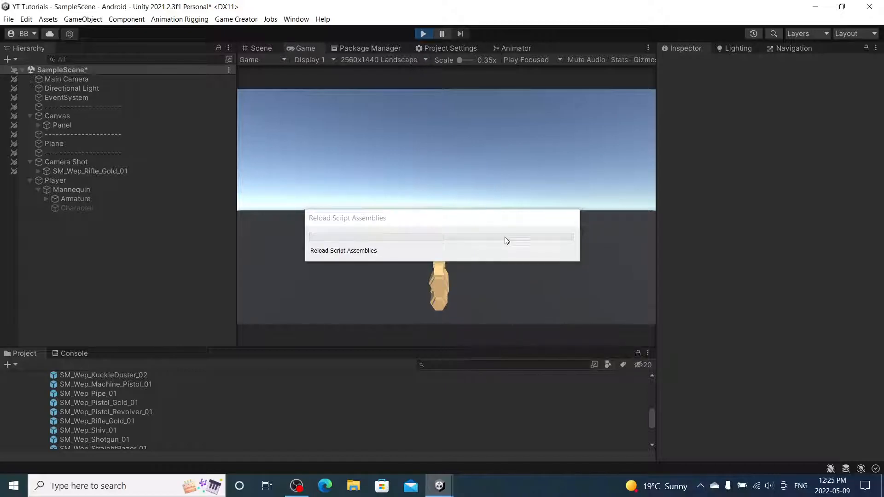
drag(596, 263, 494, 180)
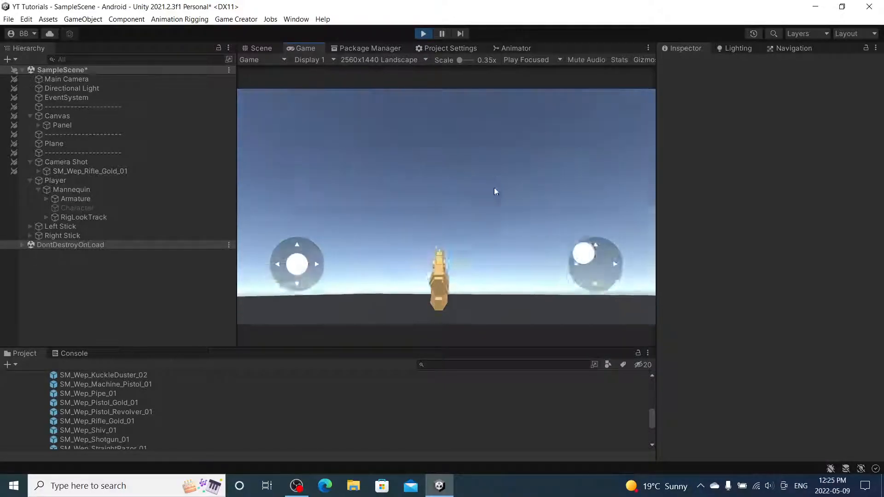
click(424, 33)
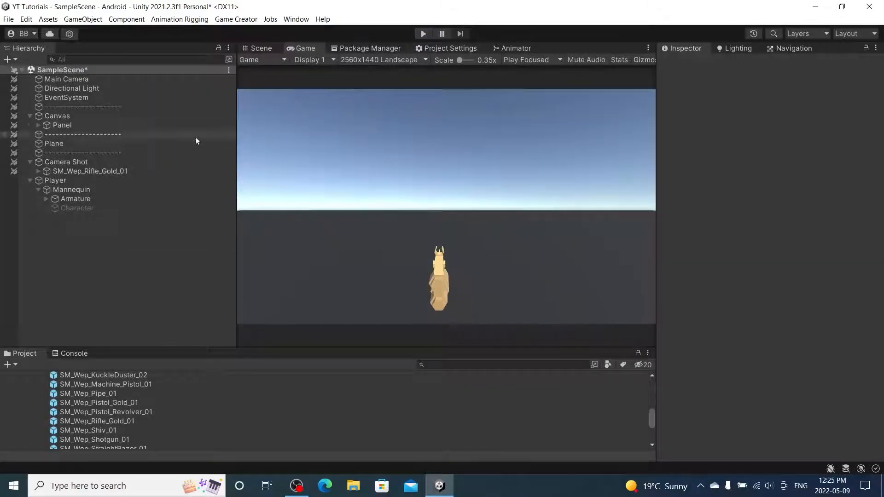
Collapse the Player hierarchy and remove the Mesh Collider component from SM_Wep_Rifle_Gold_01.
click(102, 166)
click(29, 180)
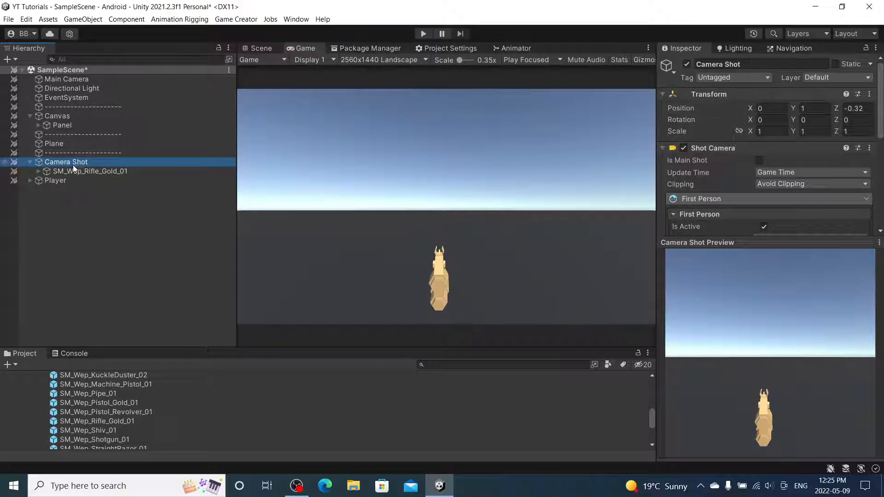
click(266, 48)
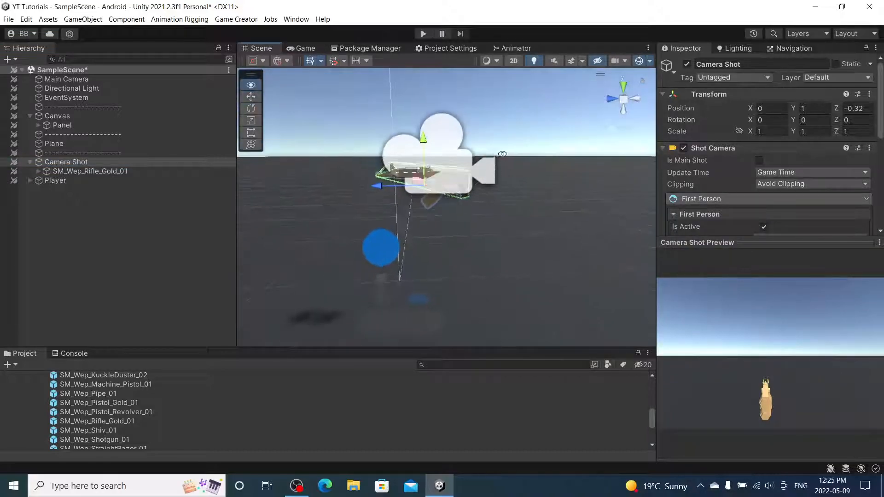
click(94, 170)
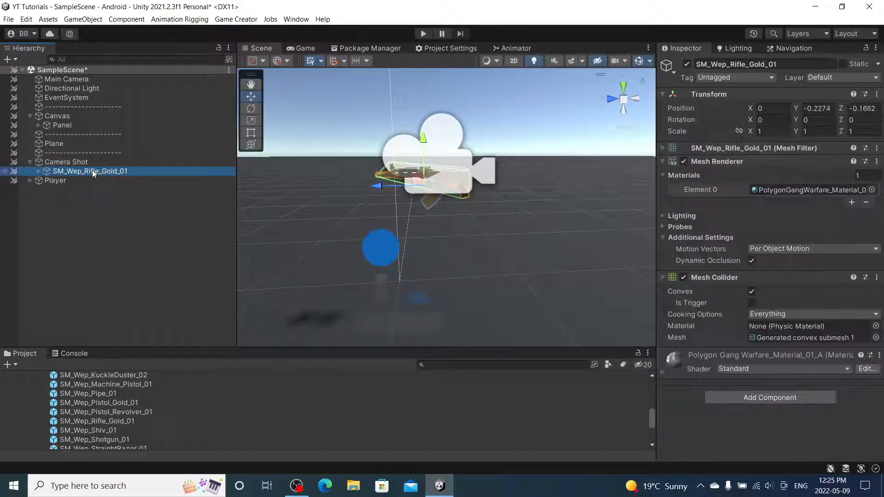
click(37, 171)
click(36, 171)
click(876, 278)
click(864, 303)
Create an empty child object named Weapons under the Camera Shot and nest SM_Wep_Rifle_Gold_01 inside it.
scroll(576, 192, up, 5)
alt+drag(558, 188, 458, 267)
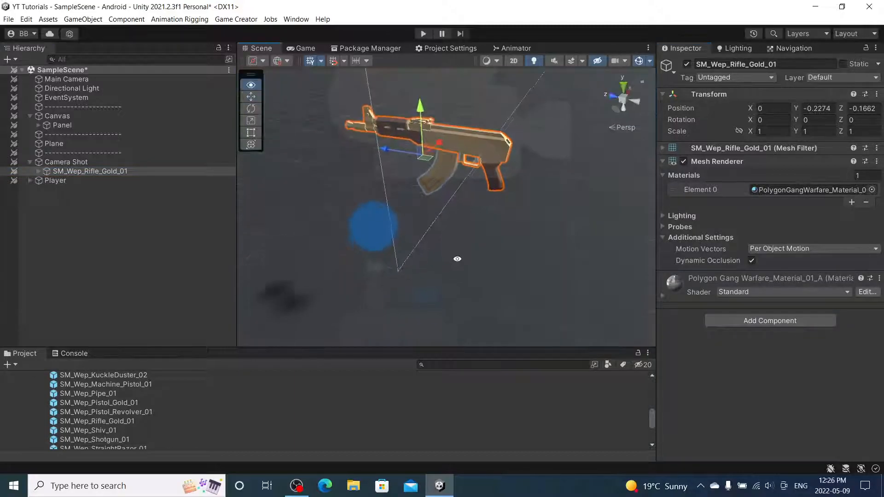
middle_drag(458, 267, 600, 295)
scroll(592, 258, down, 3)
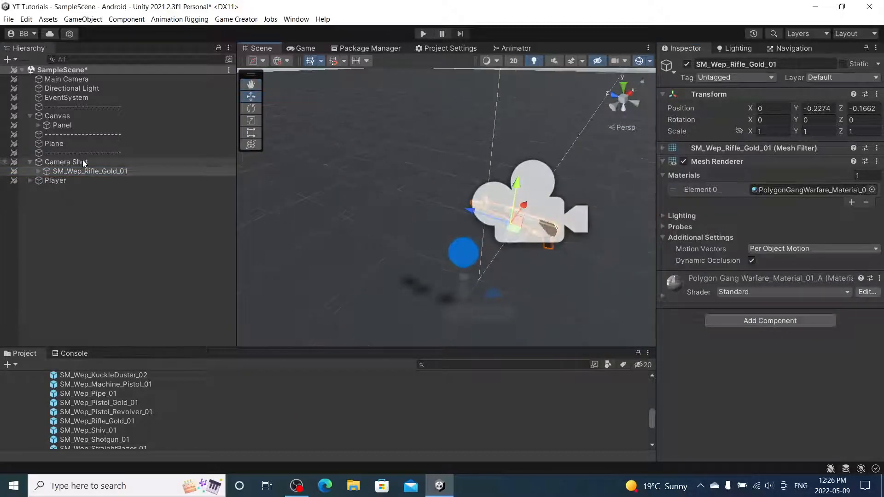
right_click(85, 162)
click(119, 289)
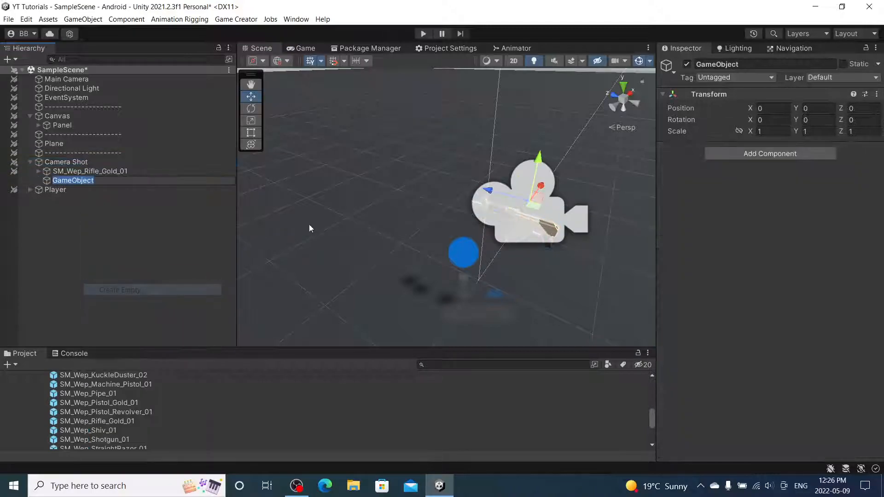
text(Weapons)
key(Return)
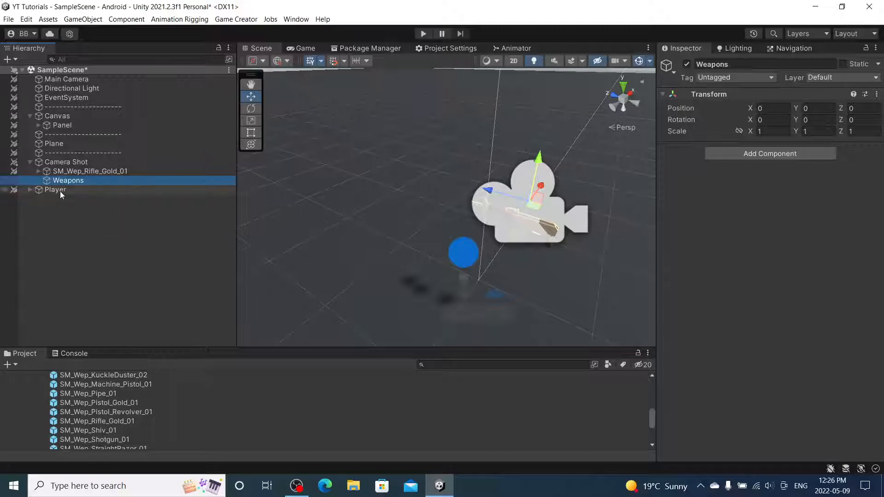
drag(83, 171, 73, 180)
click(75, 172)
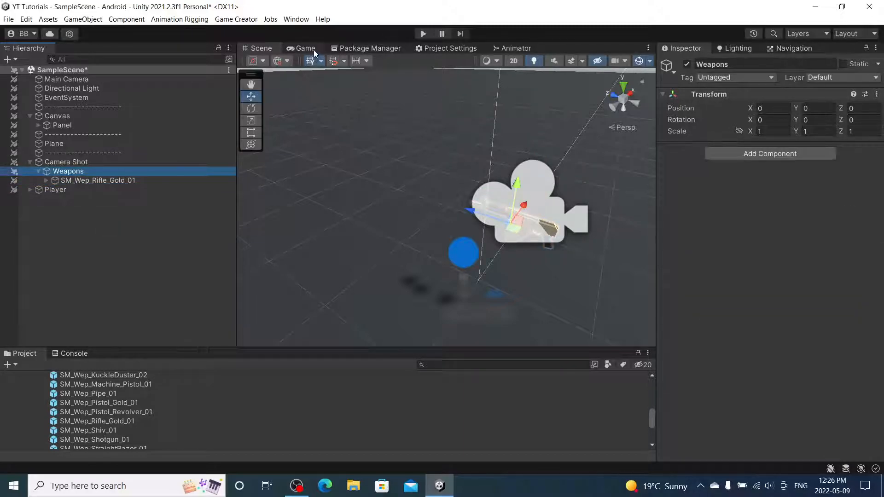
Show the Game view beside the Scene view and move the Weapons object to about X 0.289, Y 0.067, Z 0.566.
drag(310, 52, 678, 54)
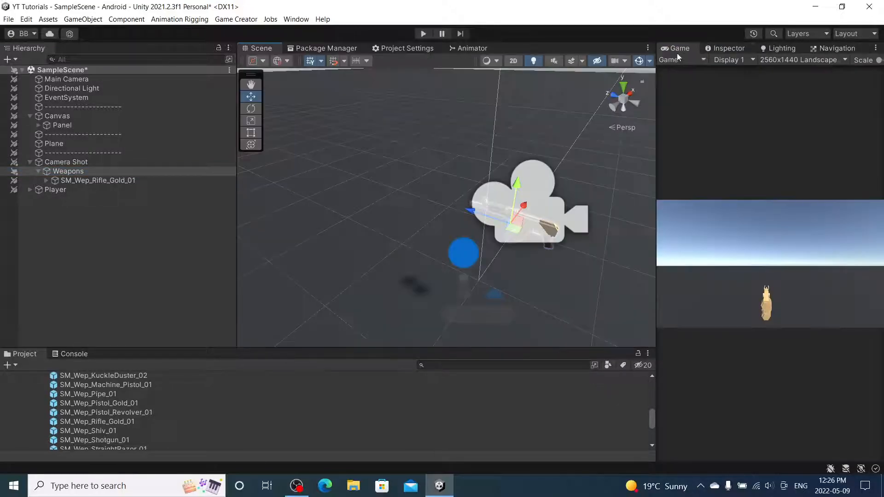
drag(656, 188, 488, 189)
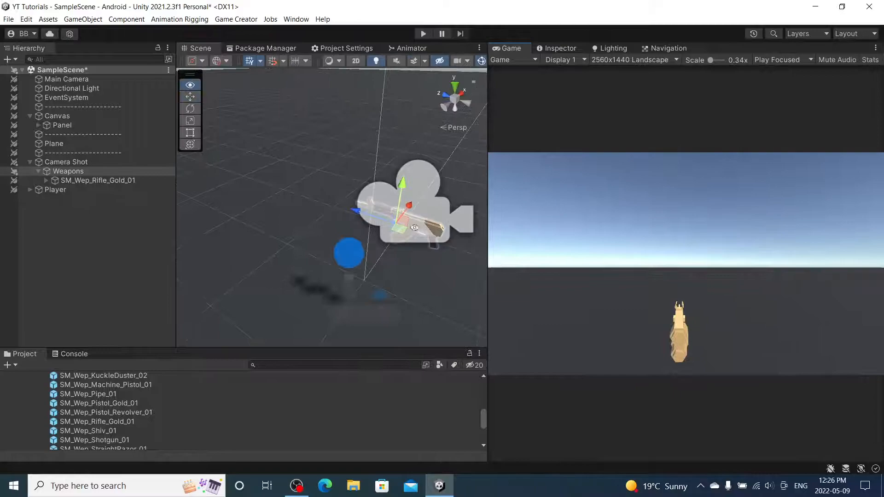
key(f)
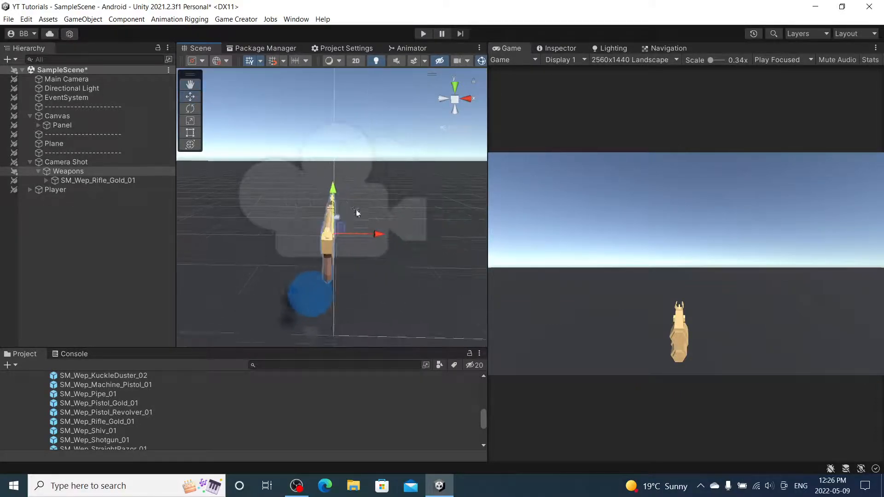
drag(363, 233, 395, 204)
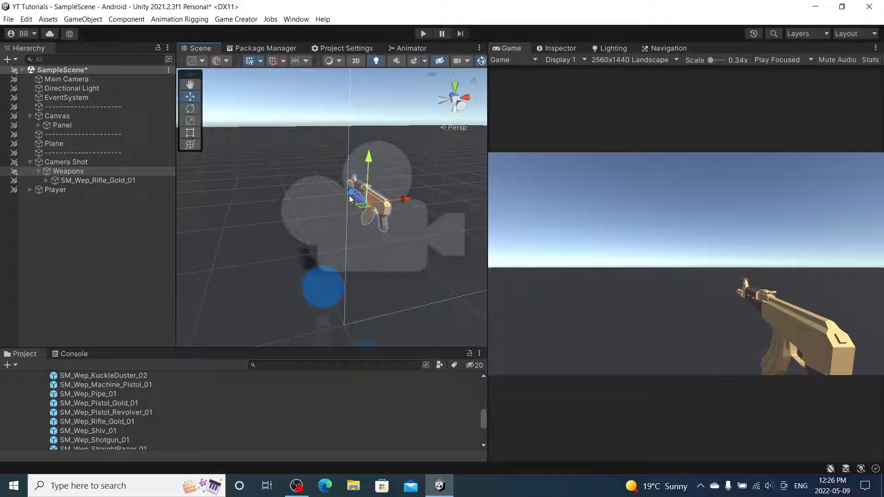
mouse_move(370, 181)
mouse_down()
mouse_move(373, 174)
mouse_move(373, 187)
mouse_move(373, 169)
mouse_up()
alt+drag(370, 247, 309, 239)
Set the Main Camera's field of view to 40 while keeping the Game view docked beneath the scene.
click(89, 81)
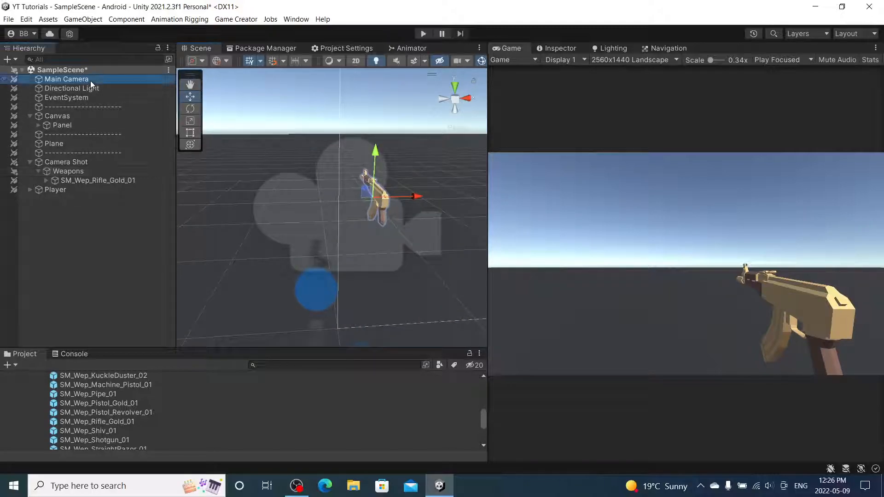
click(556, 48)
drag(517, 48, 418, 382)
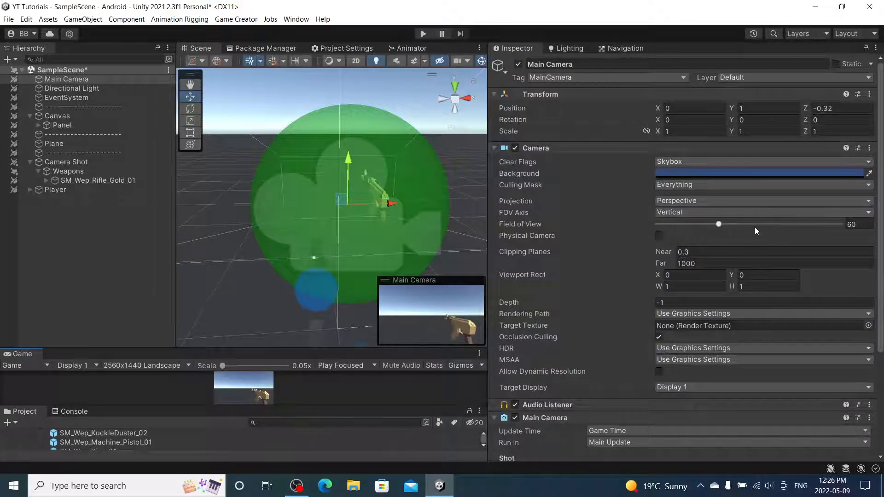
drag(718, 224, 699, 229)
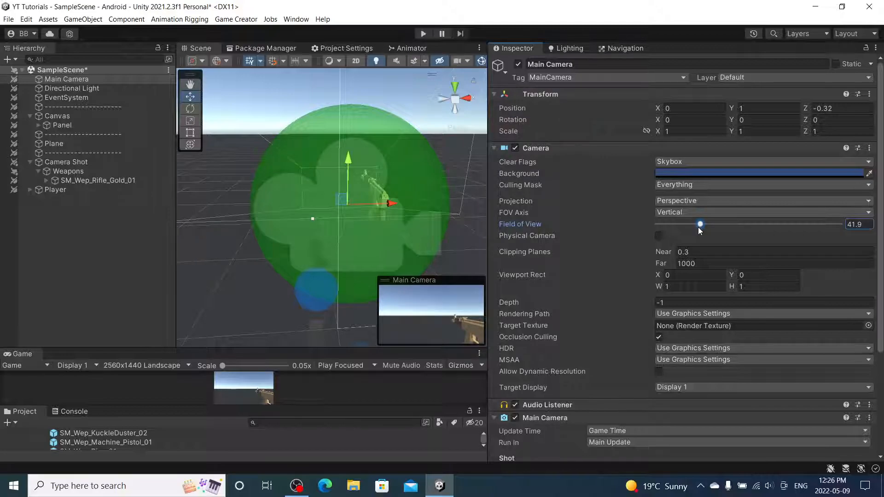
text(40)
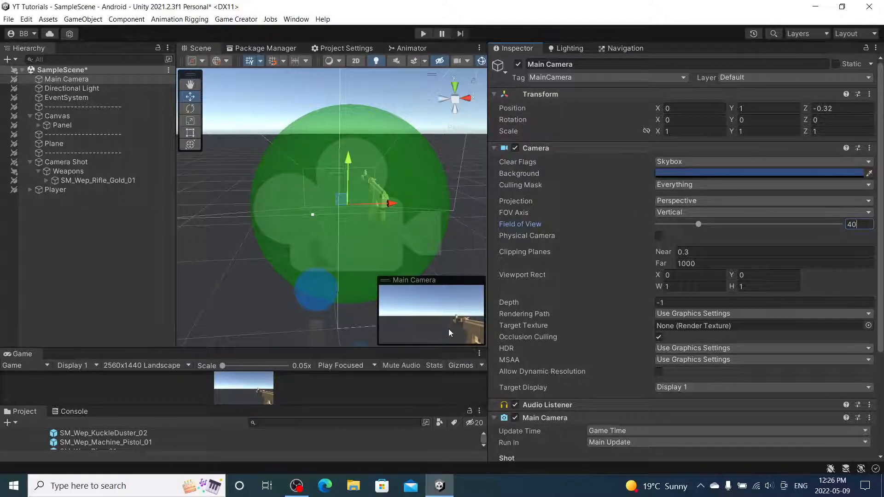
Rearrange the Game view beside a wider Scene view and shift the Weapons object slightly along X toward the centre of the camera's view.
drag(6, 355, 229, 51)
drag(488, 239, 672, 260)
click(109, 171)
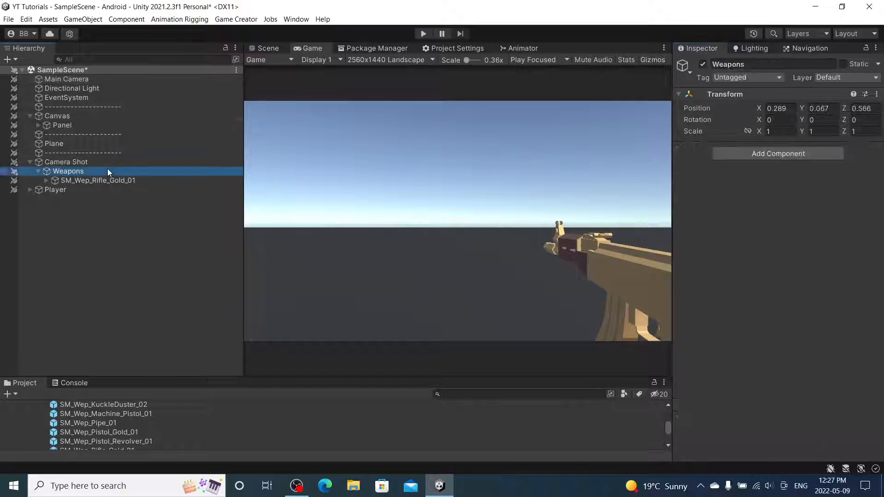
drag(345, 48, 683, 50)
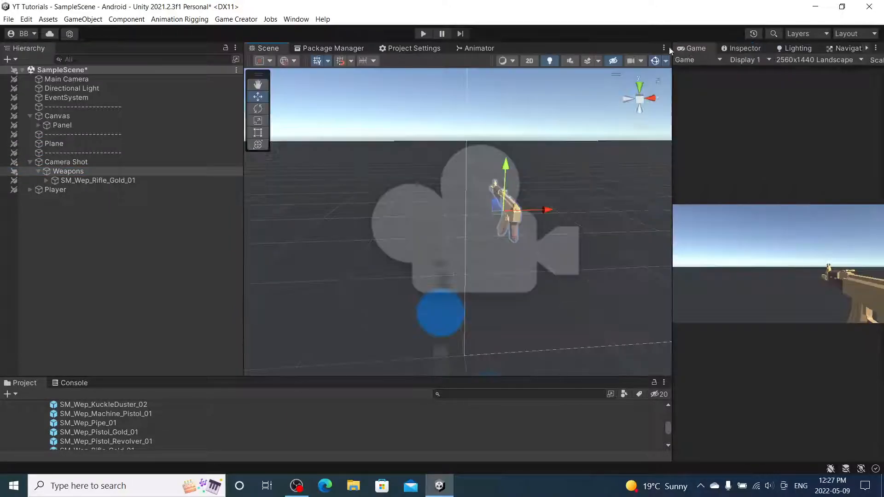
drag(527, 217, 528, 216)
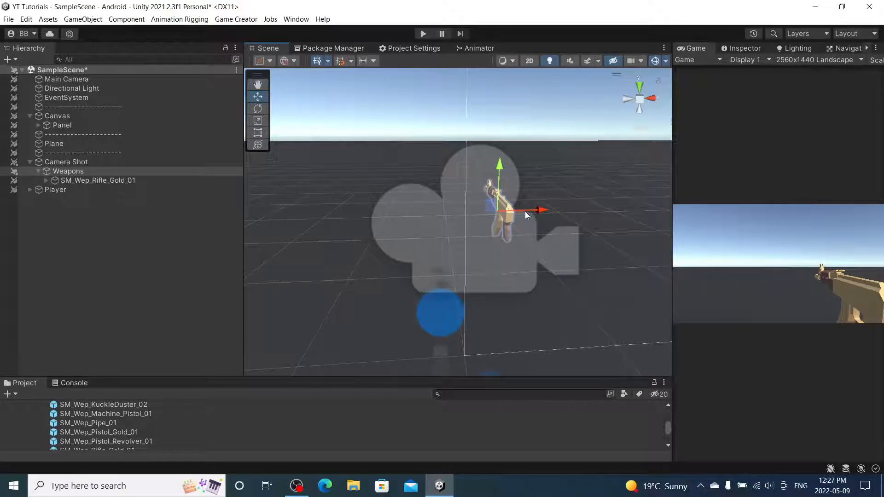
click(344, 131)
Dock the Game view back with the Scene view and play-test walking and looking around with both on-screen sticks.
drag(691, 54, 307, 49)
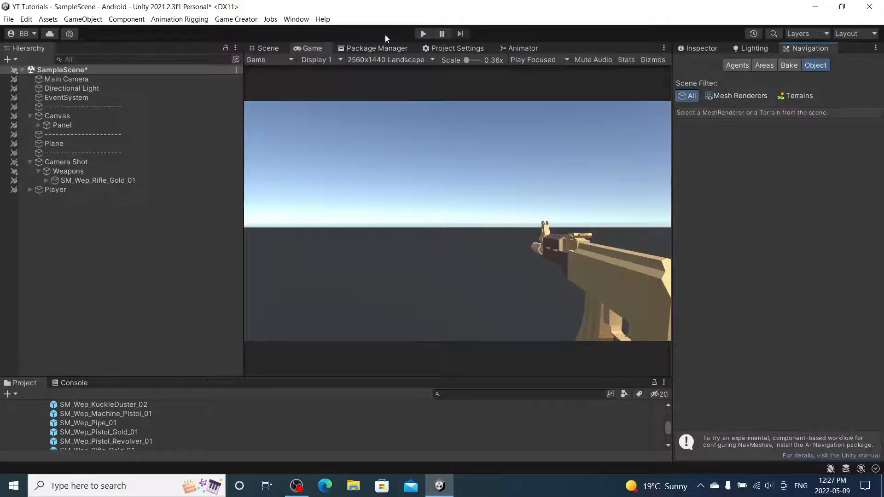
click(425, 35)
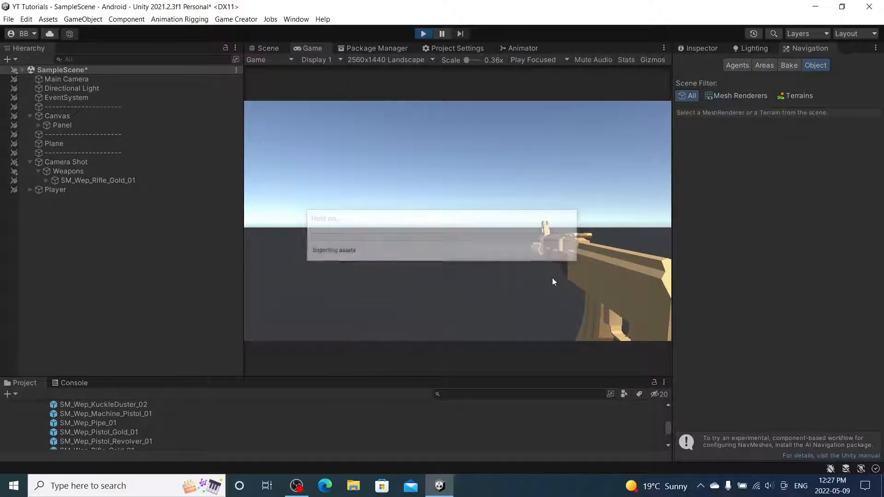
drag(483, 325, 631, 306)
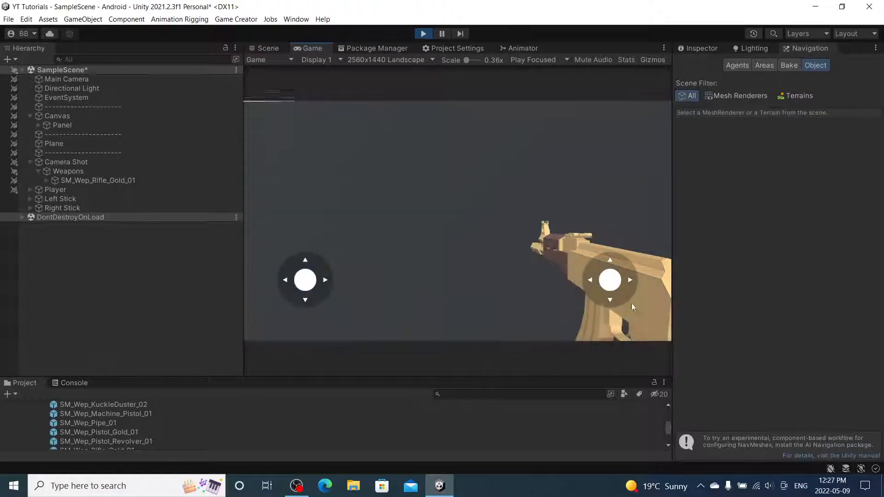
drag(314, 271, 324, 201)
drag(609, 274, 599, 253)
drag(305, 278, 253, 211)
drag(226, 207, 332, 172)
drag(347, 135, 364, 105)
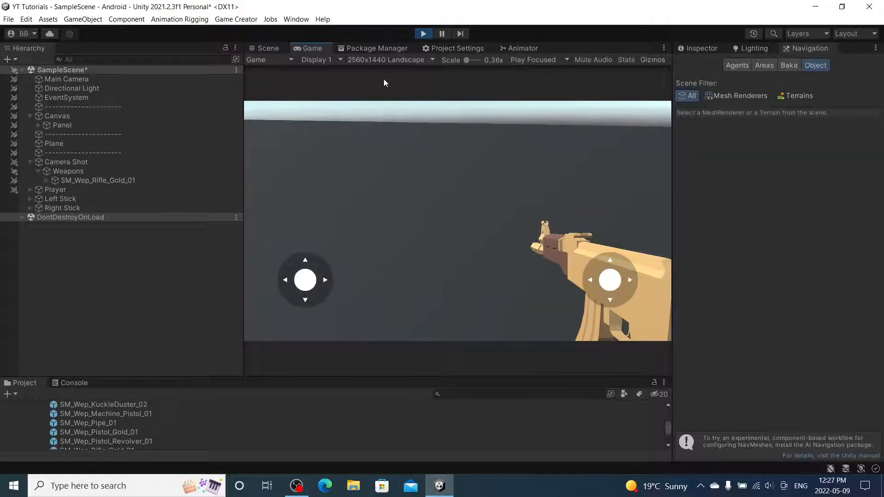
click(423, 34)
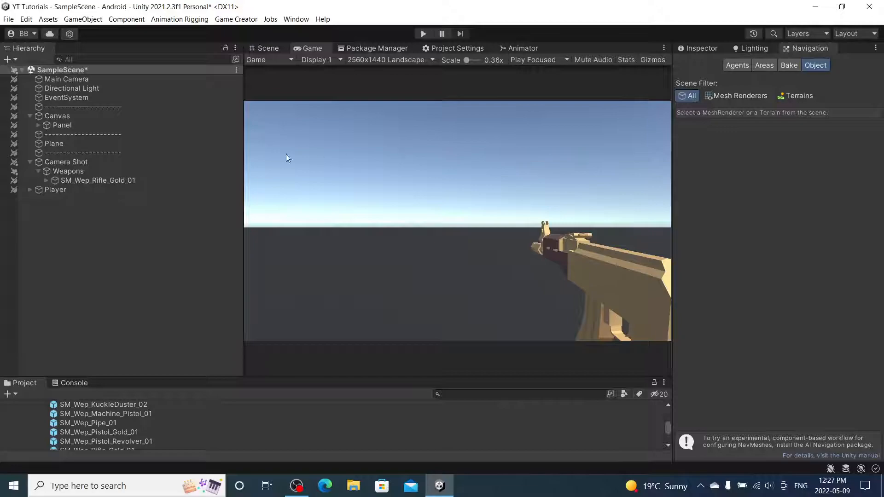
Enlarge the Project window, collapse the Weapons prefab folder and browse the Props prefab folder to the SM_Prop_Toy_Samurai prefabs.
click(97, 181)
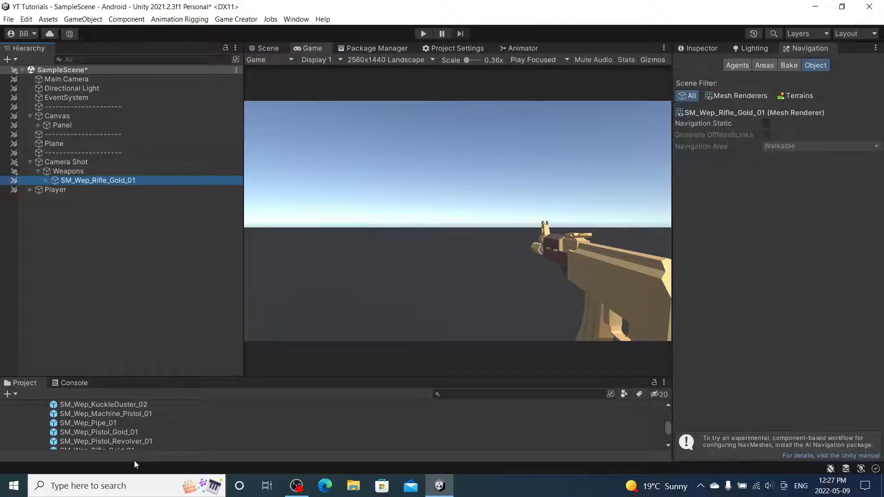
drag(269, 380, 269, 279)
scroll(100, 377, up, 5)
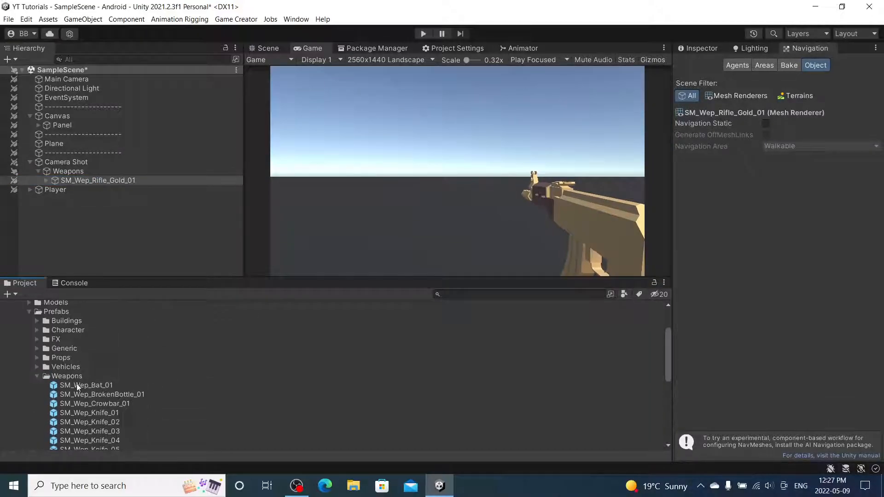
click(38, 376)
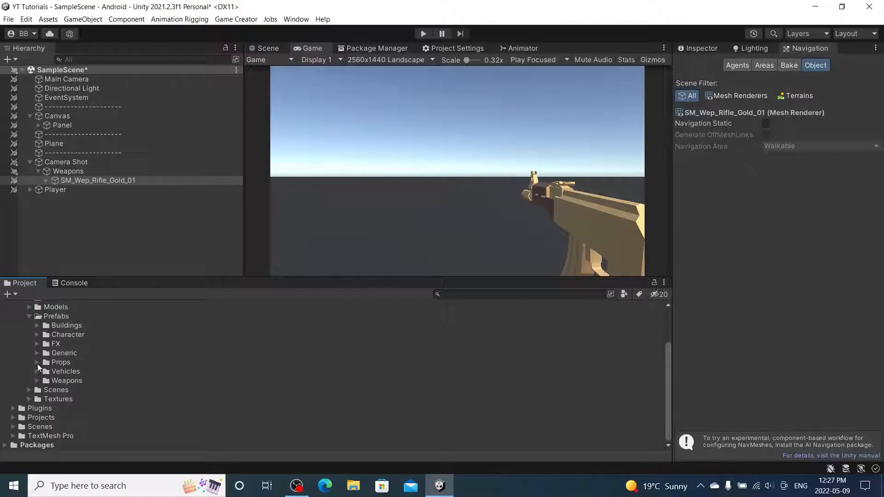
click(38, 363)
scroll(91, 383, down, 5)
drag(665, 330, 681, 418)
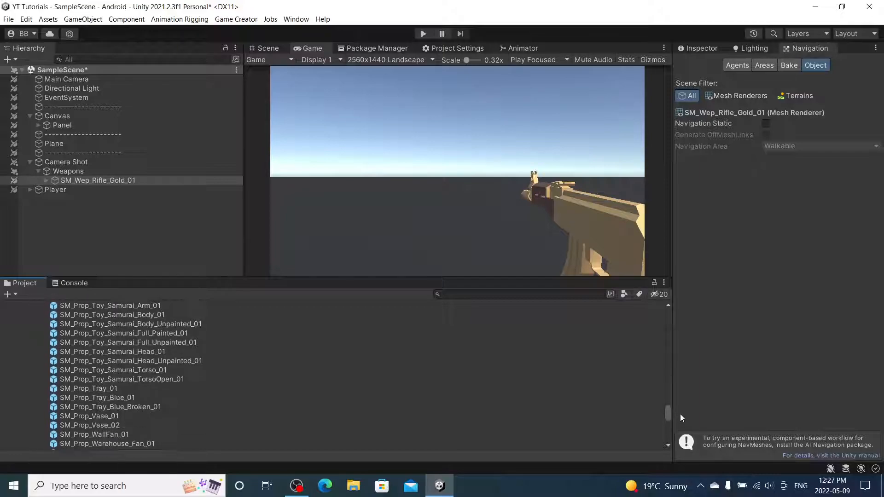
Add the SM_Prop_Toy_Samurai_Arm_01 prefab to the scene as a child of SM_Wep_Rifle_Gold_01.
click(162, 378)
click(160, 371)
click(167, 314)
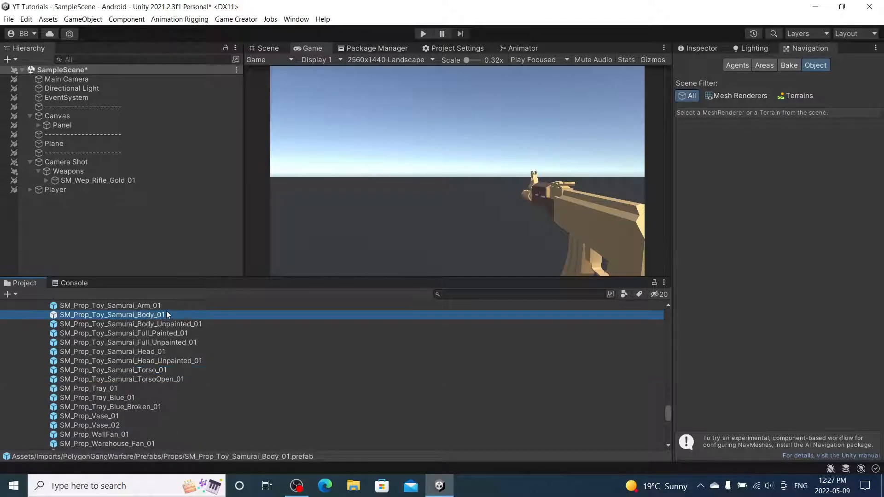
click(169, 305)
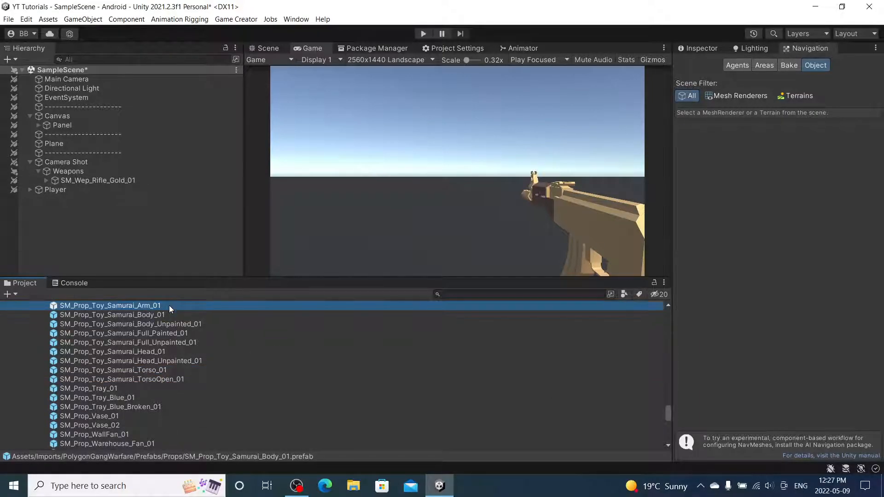
click(717, 51)
drag(143, 305, 107, 182)
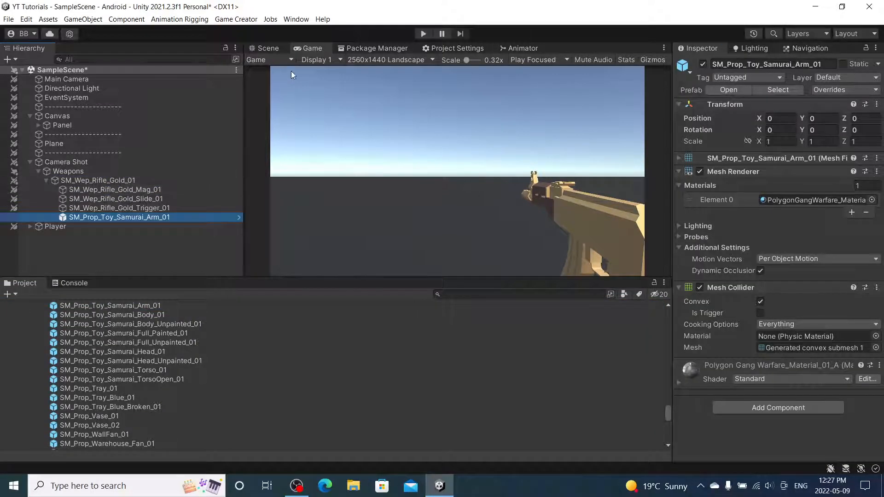
Frame the samurai arm in the Scene view and remove its Mesh Collider component.
click(277, 48)
key(f)
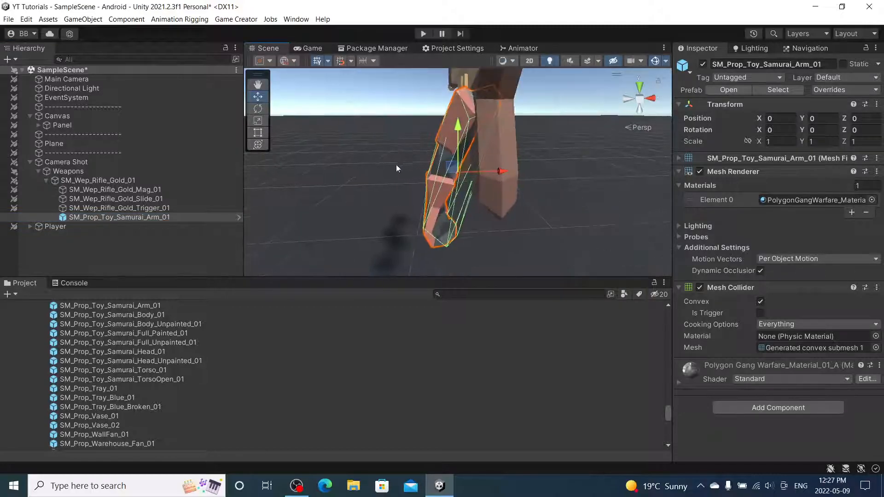
click(876, 287)
click(801, 312)
Pose the arm under the rifle at about X -0.133, Y 0.012, Z 0.032, rotated about -50, -73, 116 and scaled to about 2.13, checking it in the Game view.
key(e)
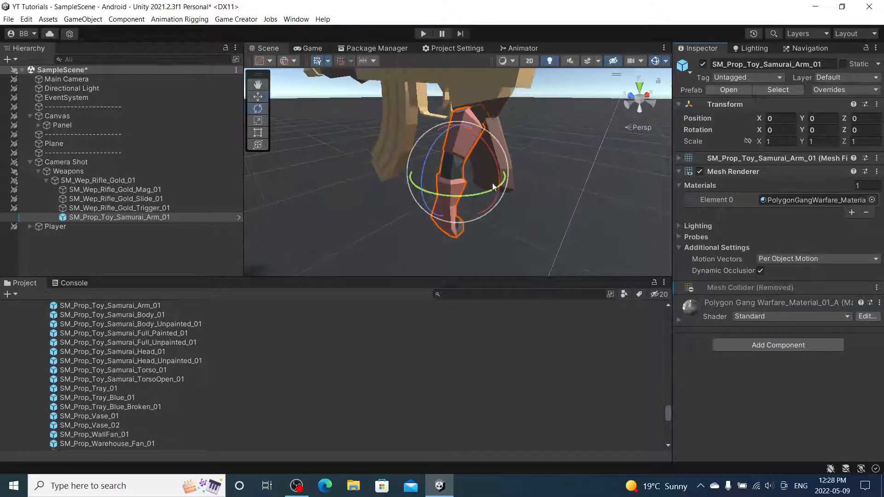
drag(479, 144, 488, 185)
key(w)
scroll(350, 176, up, 2)
scroll(346, 187, down, 3)
key(r)
key(e)
drag(437, 175, 447, 121)
key(w)
click(312, 48)
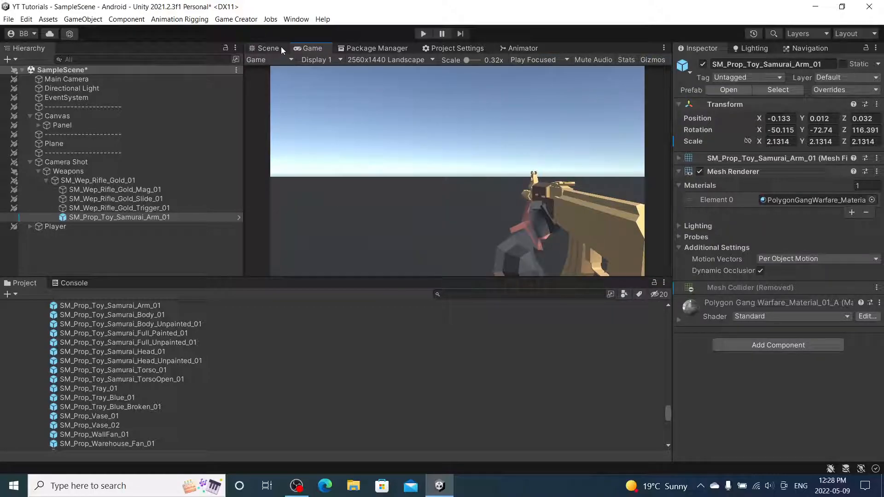
Try several materials on the arm's Mesh Renderer and assign PolygonGangWarfare_Vehicle_06.
click(872, 200)
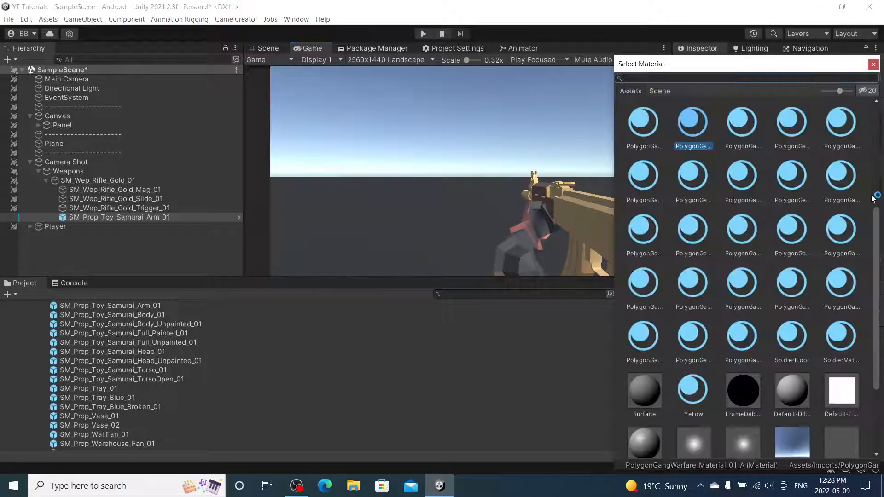
click(740, 174)
click(729, 254)
click(692, 230)
click(644, 231)
click(647, 172)
click(801, 172)
click(792, 124)
click(792, 338)
click(693, 336)
scroll(695, 332, down, 1)
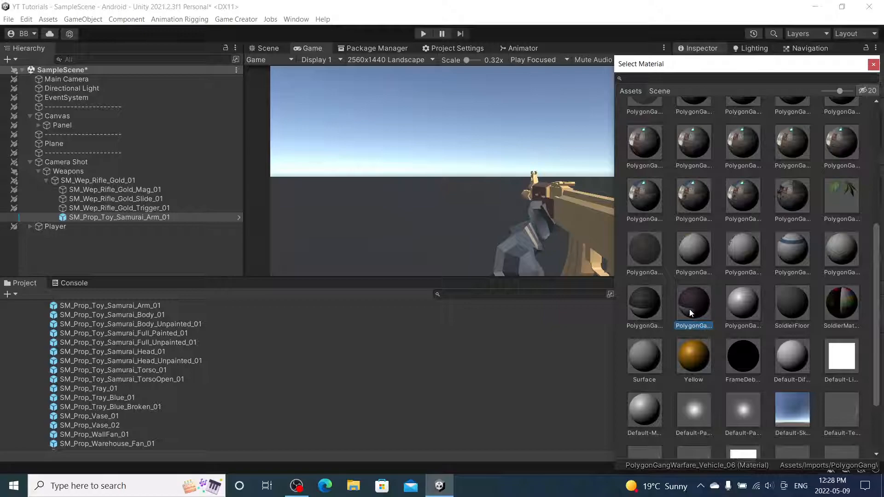
double_click(689, 309)
Inspect the arm and rifle in the Scene view, then play-test moving and looking with the on-screen sticks and stop the game.
click(265, 48)
alt+drag(415, 175, 295, 143)
click(545, 109)
click(424, 33)
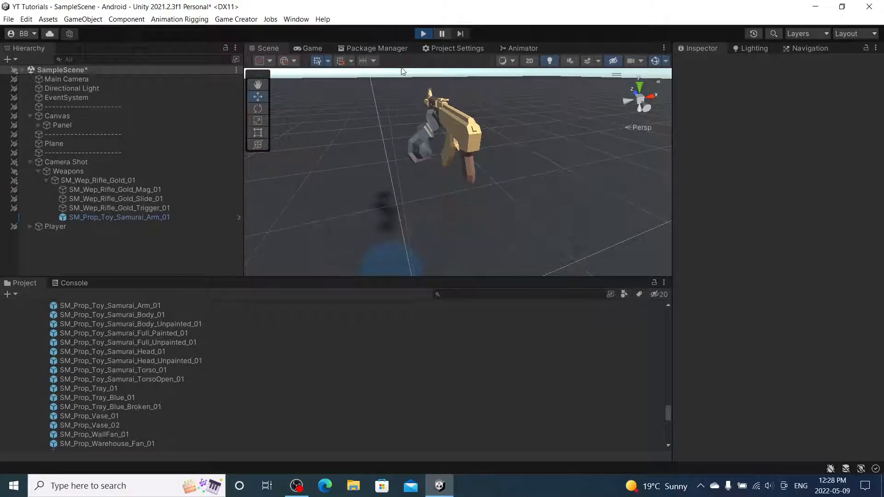
drag(295, 232, 609, 257)
drag(324, 223, 298, 179)
drag(598, 225, 594, 197)
drag(323, 223, 349, 62)
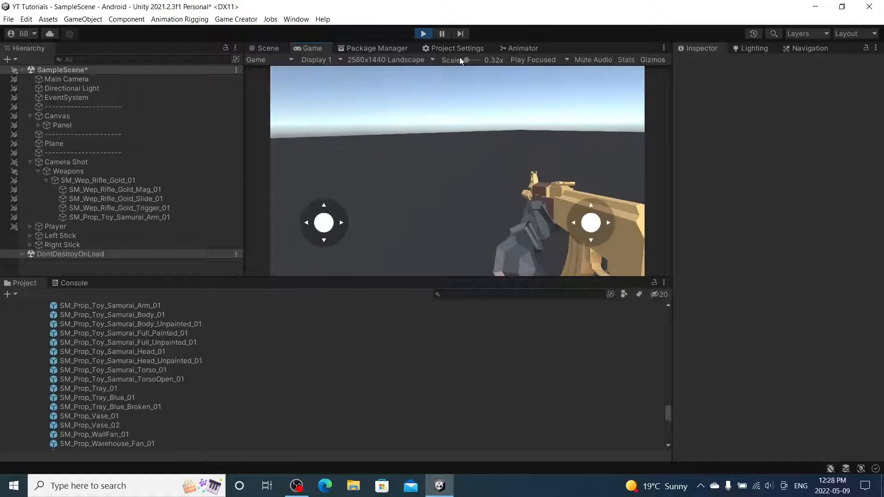
click(423, 34)
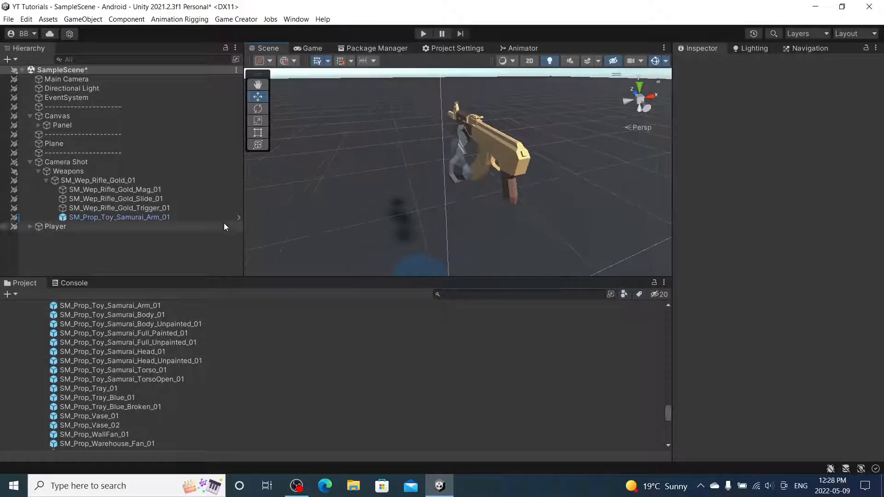
Unpack the SM_Prop_Toy_Samurai_Arm_01 prefab instance completely and view the rifle from behind.
click(168, 217)
right_click(167, 217)
mouse_move(276, 262)
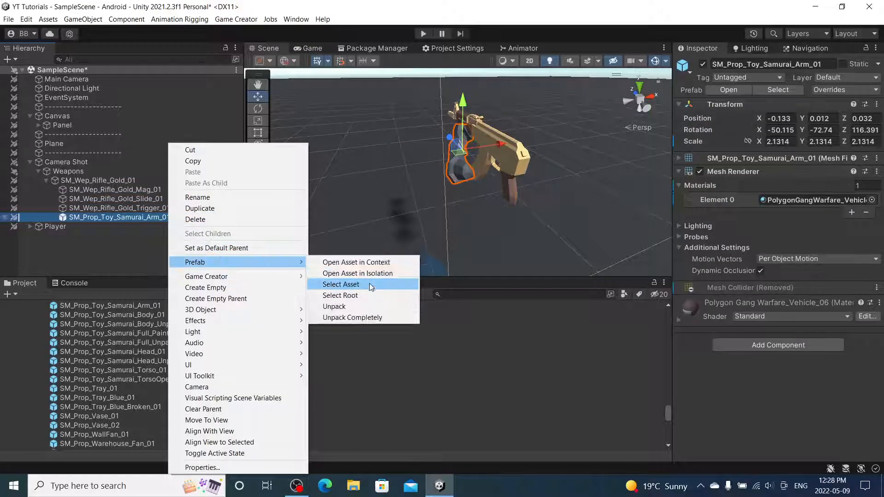
click(363, 317)
mouse_move(431, 186)
alt+mouse_down()
mouse_move(760, 128)
mouse_move(428, 181)
alt+mouse_up()
middle_drag(428, 182, 479, 207)
alt+drag(479, 208, 467, 172)
middle_drag(467, 173, 428, 170)
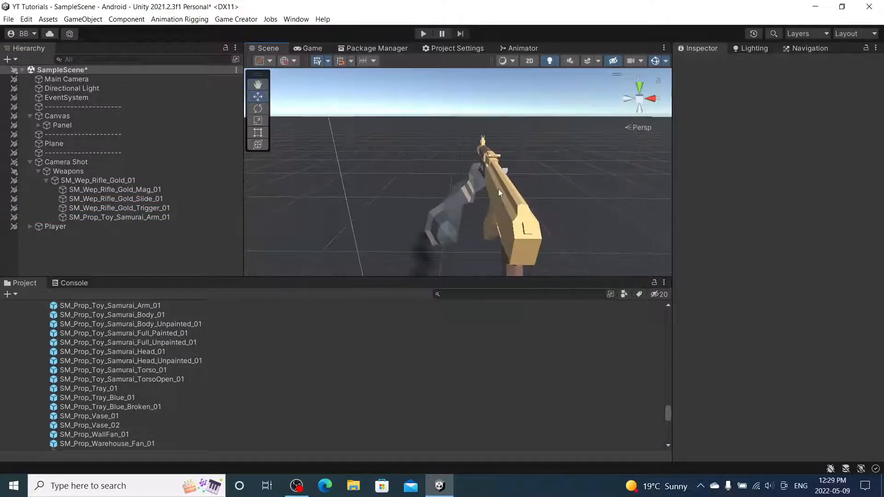
Rename the SM_Wep_Rifle_Gold_01 object under Weapons to AK.
click(45, 181)
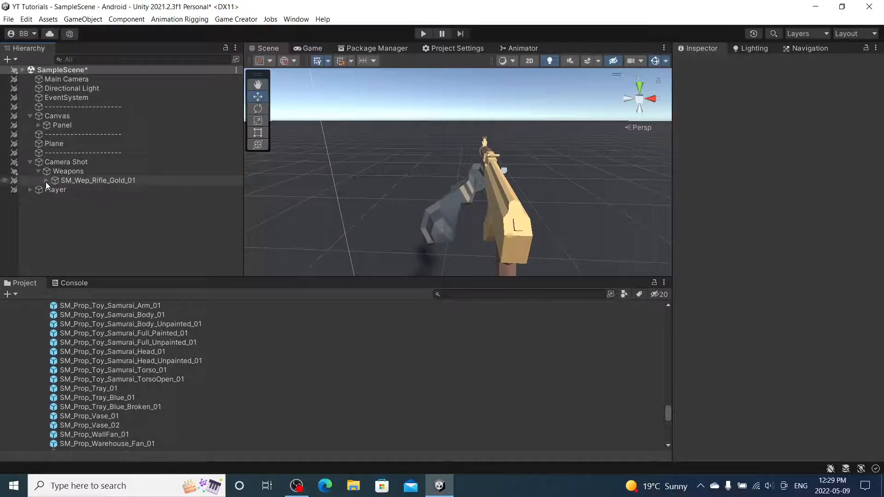
click(38, 173)
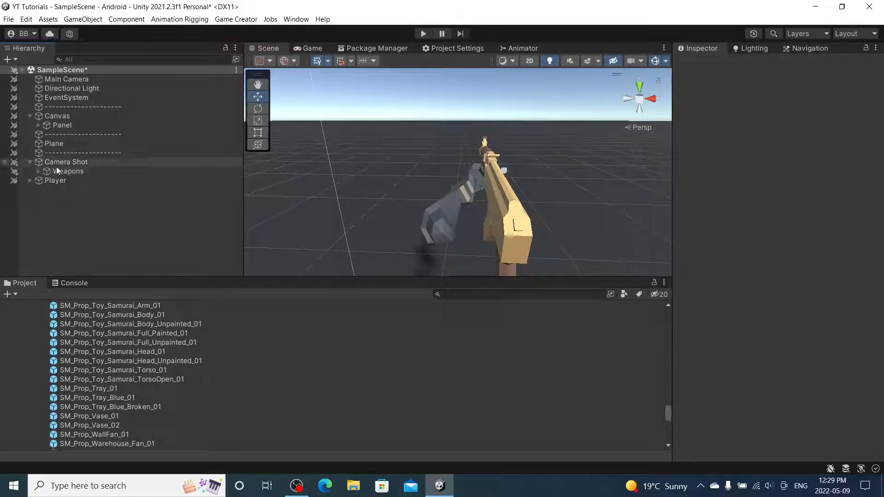
click(38, 172)
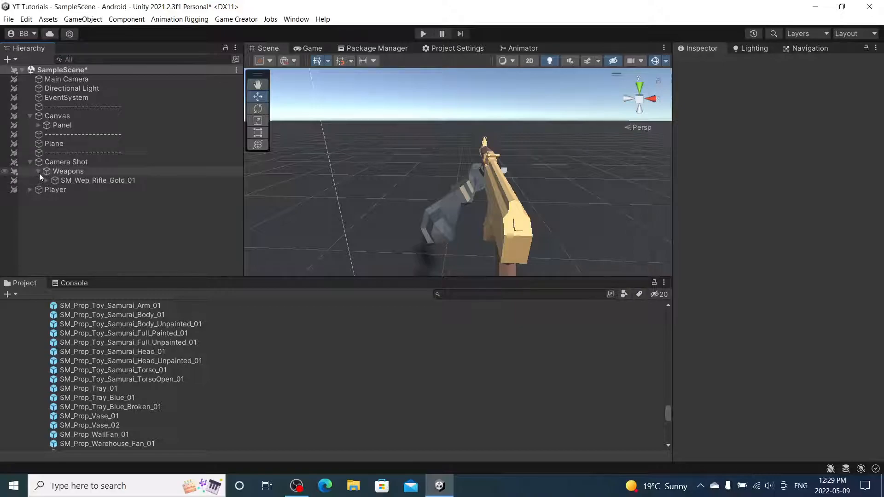
click(56, 181)
click(800, 68)
text(AK)
key(Return)
Create an empty child object named Attatchments under the AK object.
click(58, 180)
click(46, 180)
right_click(91, 182)
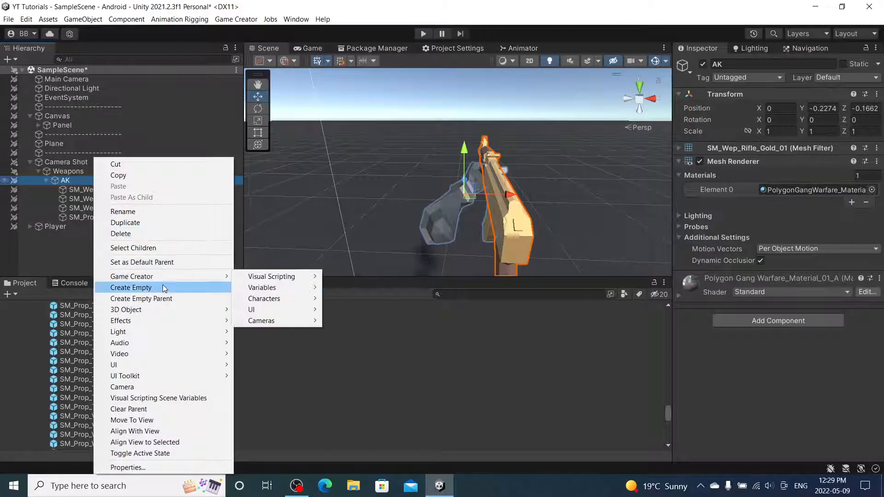
click(165, 289)
text(Attatchments)
key(Return)
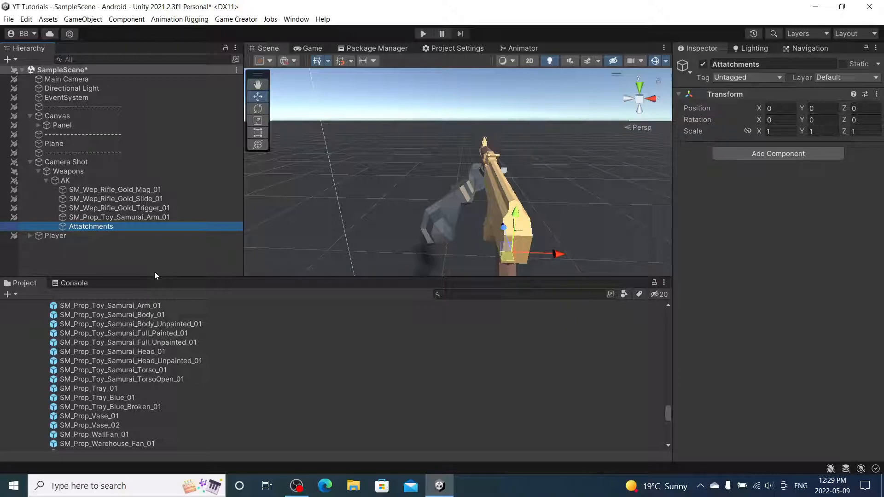
Move the rifle's magazine, slide, trigger and samurai arm objects into Attatchments and collapse that group.
click(219, 190)
shift+click(175, 217)
drag(175, 217, 99, 226)
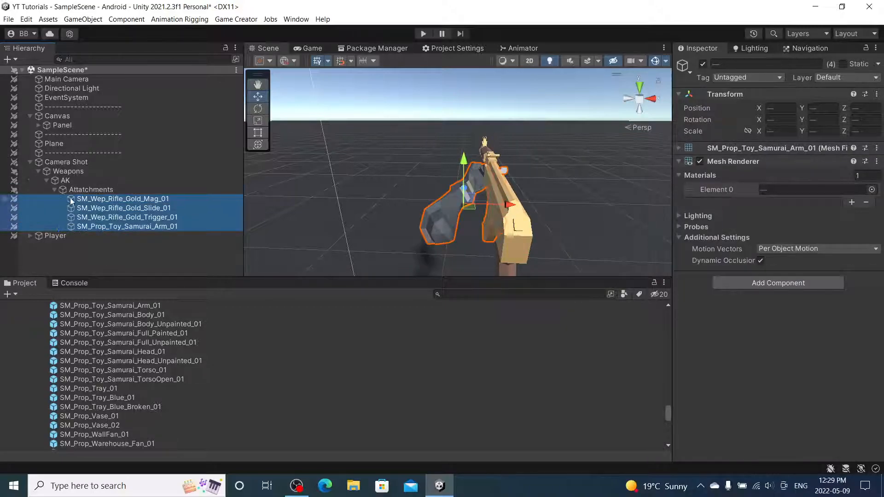
click(55, 190)
Create another empty child object under AK and name it Shooting.
click(65, 180)
right_click(62, 180)
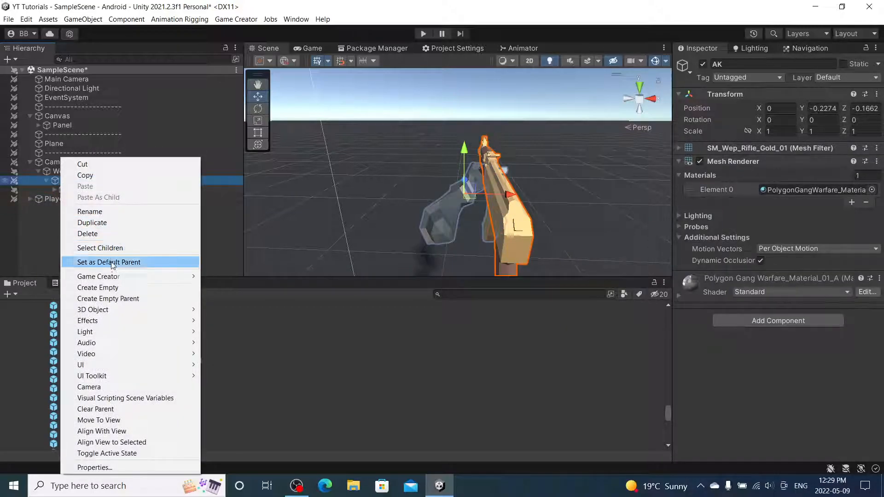
click(111, 288)
text(Shoot)
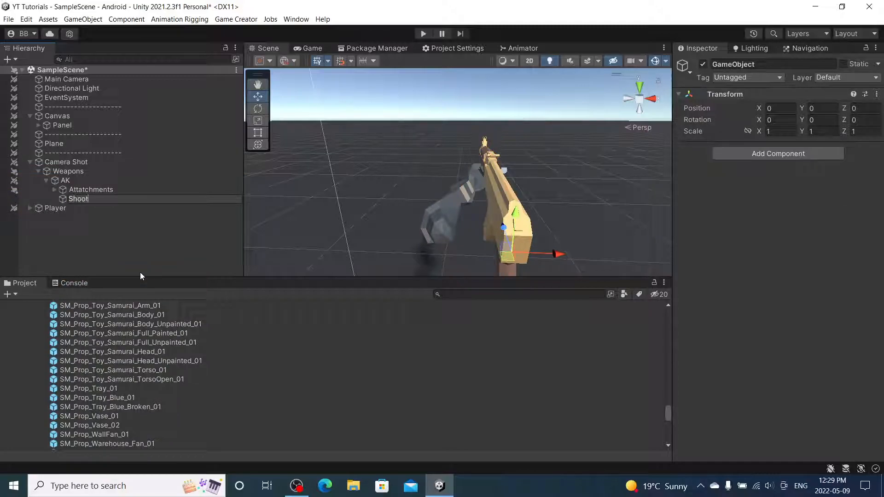
text(ing)
key(Return)
Add the Game Creator Marker component to the Shooting object.
alt+drag(589, 205, 506, 193)
click(766, 155)
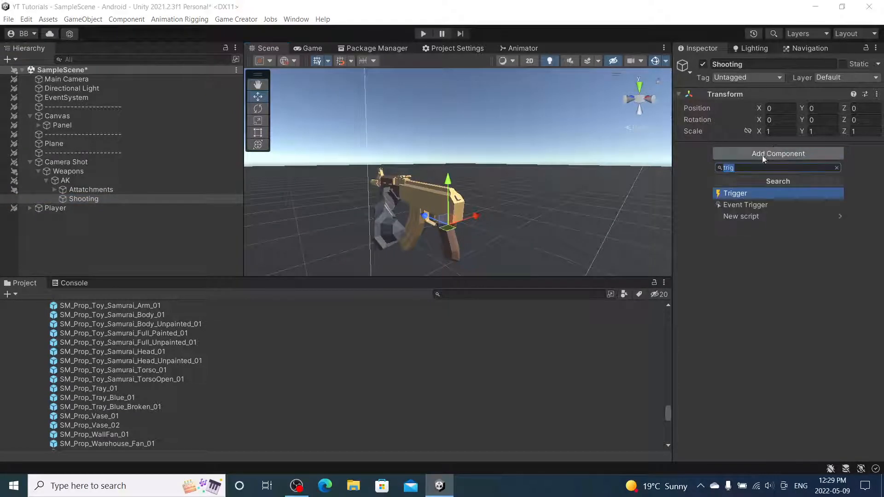
text(marker)
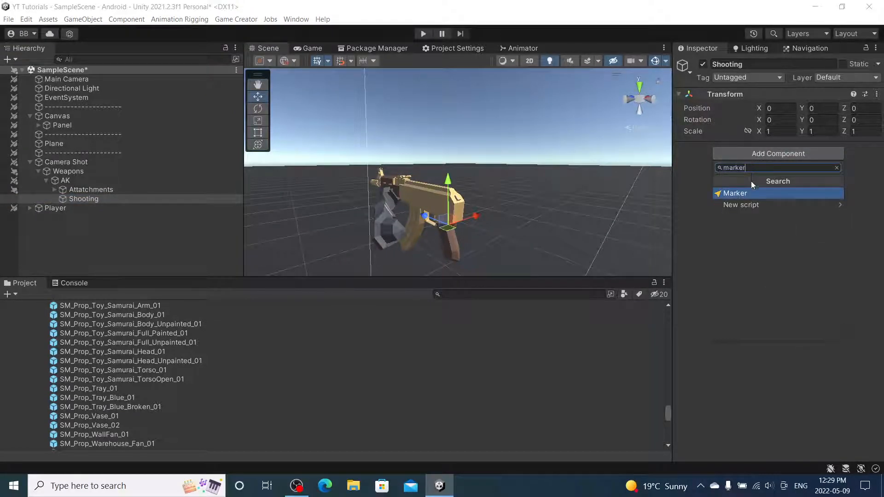
click(752, 194)
Move the Shooting marker to the tip of the rifle's barrel, at about X -0.012, Y 0.072, Z 0.563, and deselect it.
mouse_move(519, 223)
alt+mouse_down()
mouse_move(417, 217)
mouse_move(429, 174)
mouse_move(631, 221)
alt+mouse_up()
middle_drag(419, 223, 476, 160)
drag(507, 155, 286, 178)
middle_drag(288, 178, 521, 178)
mouse_move(522, 179)
mouse_down()
mouse_move(479, 177)
mouse_move(492, 170)
mouse_move(479, 151)
mouse_up()
mouse_move(480, 154)
alt+mouse_down()
mouse_move(686, 195)
mouse_move(579, 176)
mouse_move(507, 184)
mouse_move(545, 189)
mouse_move(504, 184)
alt+mouse_up()
scroll(515, 186, up, 5)
scroll(515, 187, up, 2)
mouse_move(435, 176)
mouse_down()
mouse_move(453, 175)
mouse_move(261, 305)
mouse_move(472, 185)
mouse_up()
scroll(471, 184, down, 8)
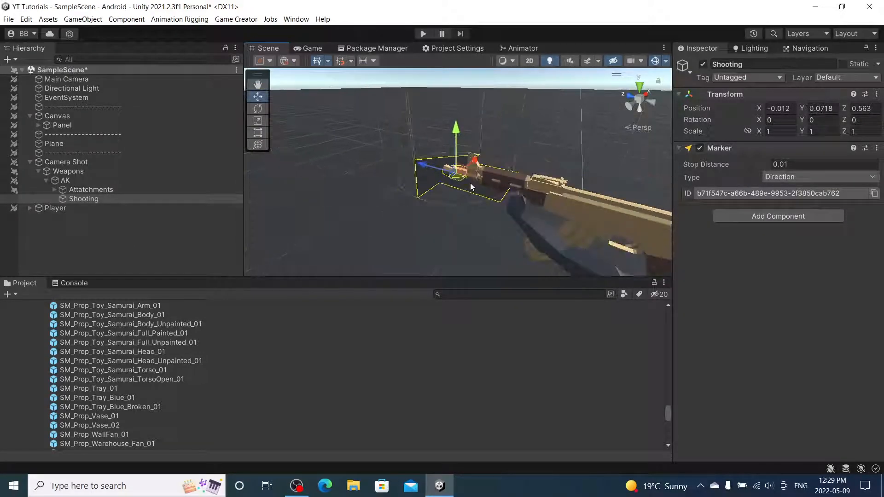
click(343, 112)
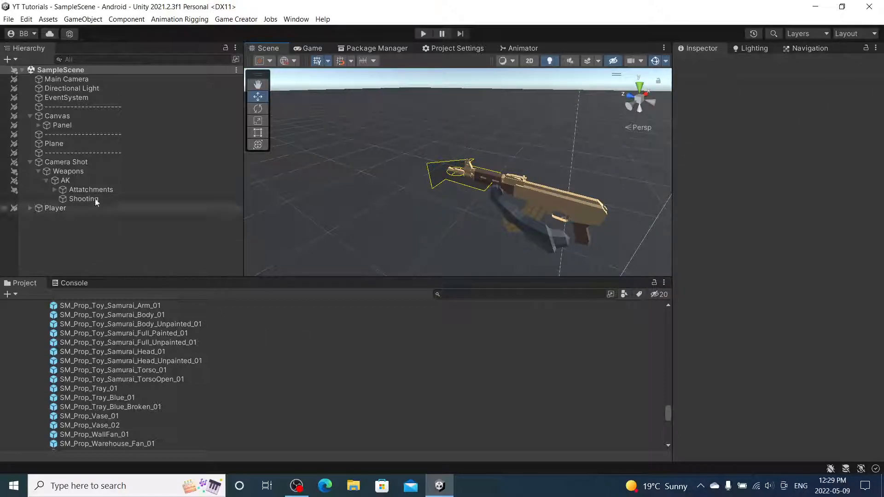
Search My Assets for "fx", import the full POLYGON Particle FX - Low Poly 3D Art by Synty package and return to the Scene view.
click(385, 48)
text(fx)
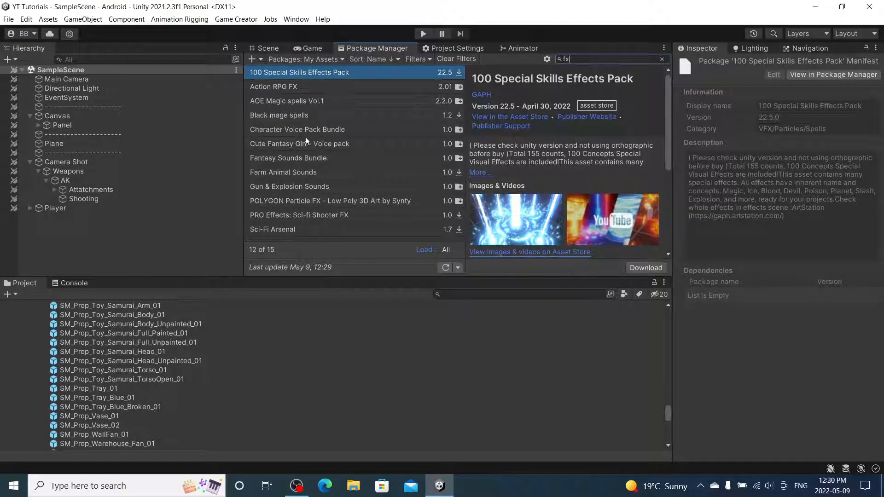
click(279, 202)
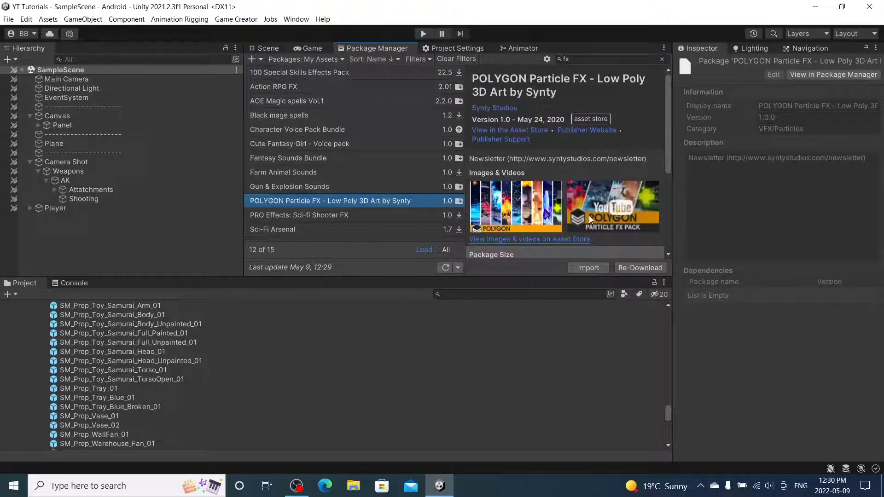
scroll(589, 215, down, 3)
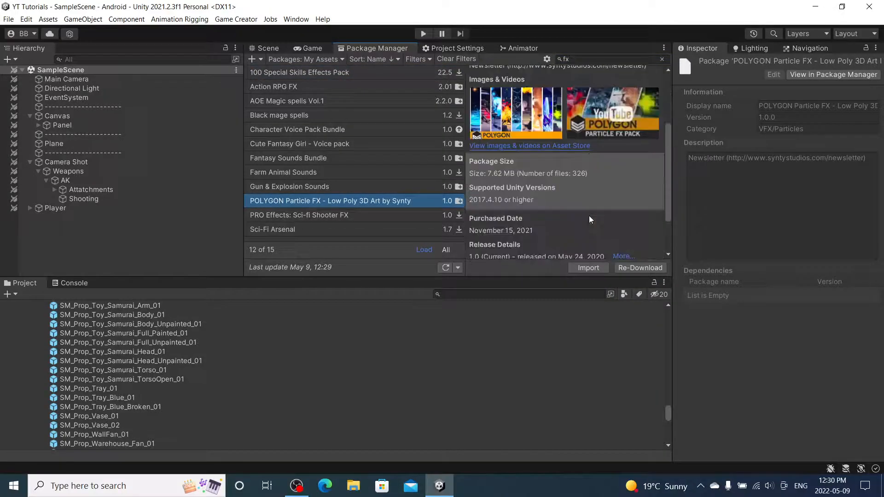
click(590, 267)
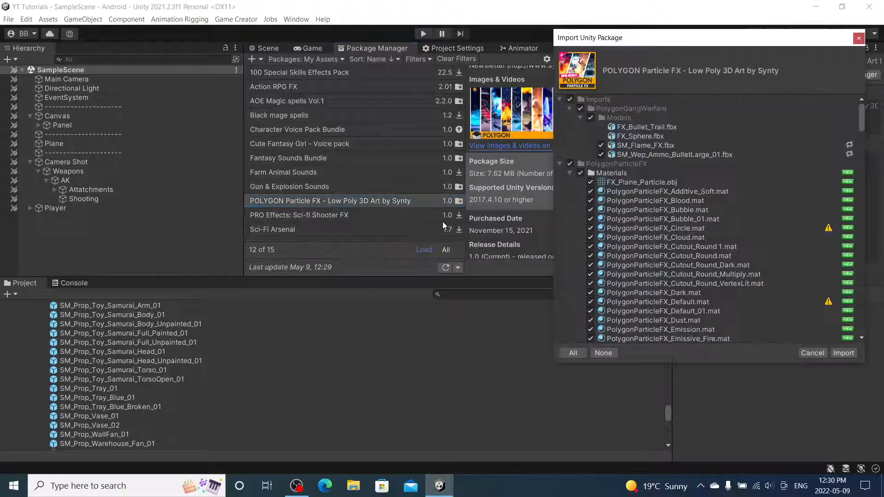
click(841, 353)
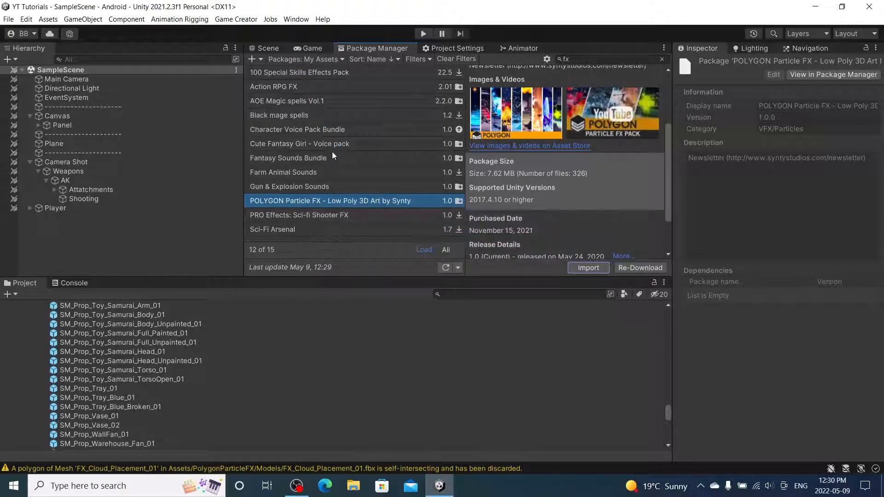
click(276, 50)
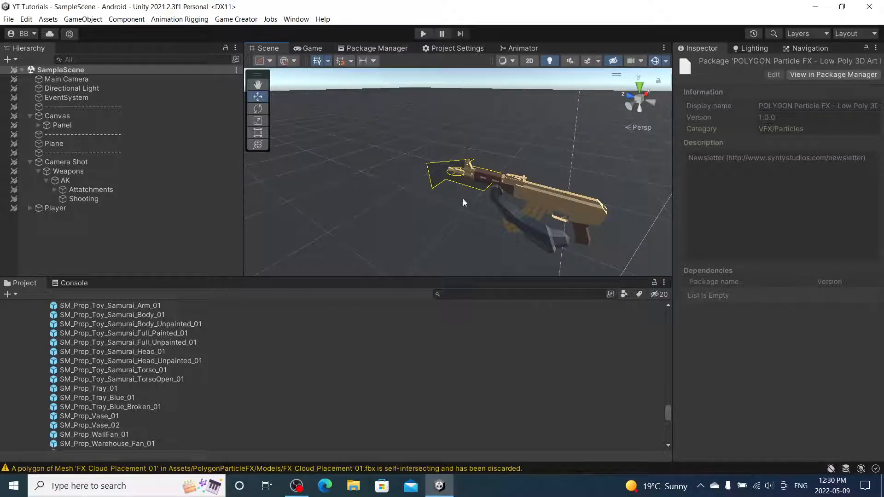
Collapse the PolygonGangWarfare folder and move the PolygonParticleFX folder into the Imports folder.
click(426, 210)
scroll(435, 195, up, 5)
alt+drag(436, 190, 92, 322)
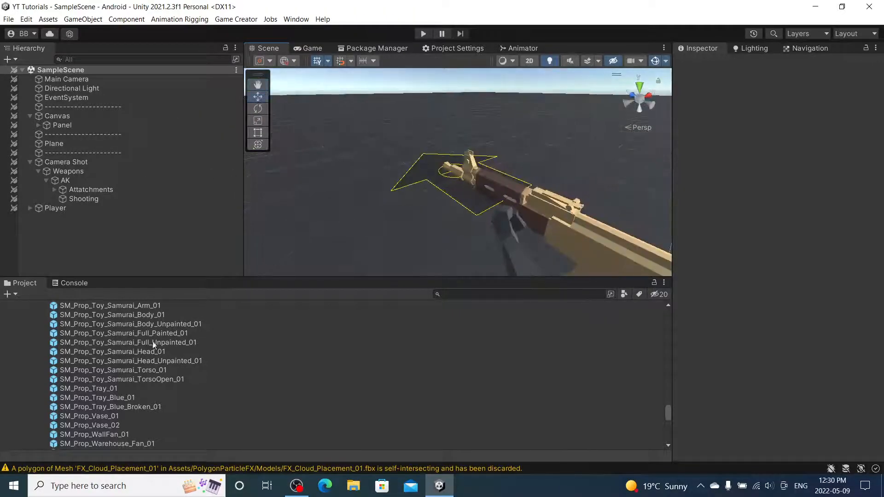
scroll(94, 349, up, 5)
scroll(92, 348, up, 1)
drag(666, 392, 662, 308)
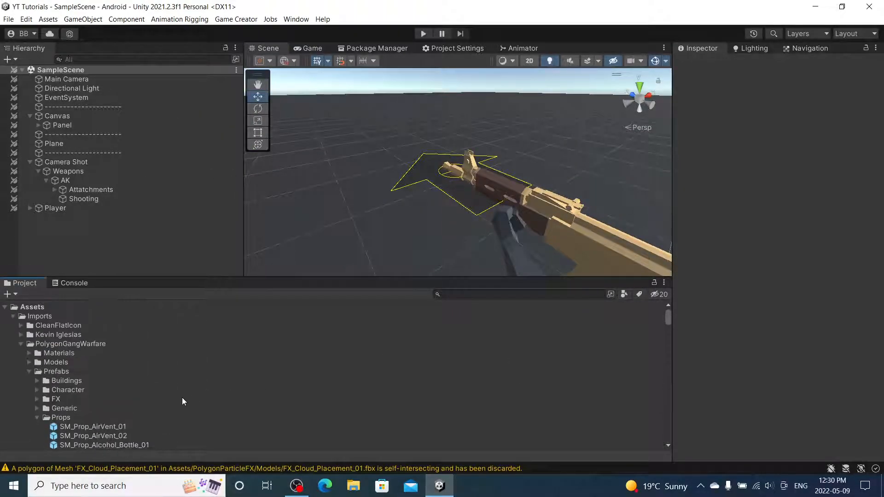
click(29, 372)
click(21, 344)
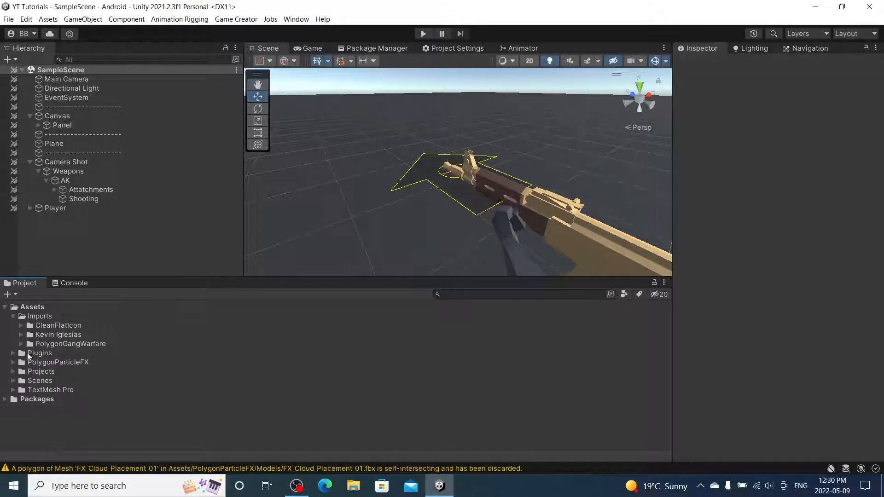
click(74, 363)
drag(40, 318, 39, 317)
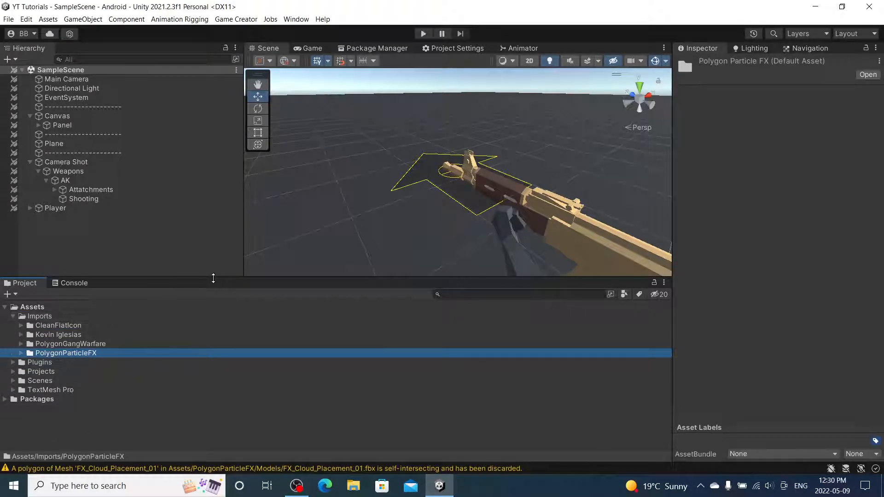
Open the Prefabs folder of PolygonParticleFX and browse its effects for the gunshot prefabs.
click(21, 353)
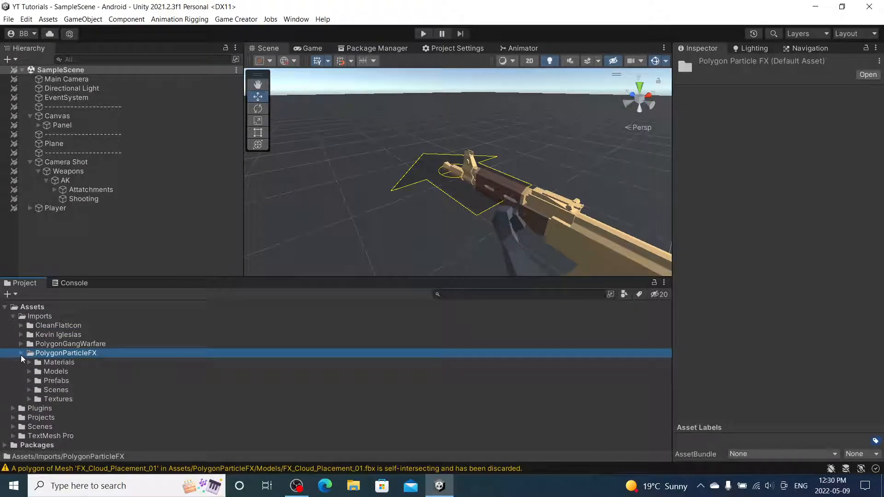
click(28, 380)
scroll(31, 377, down, 6)
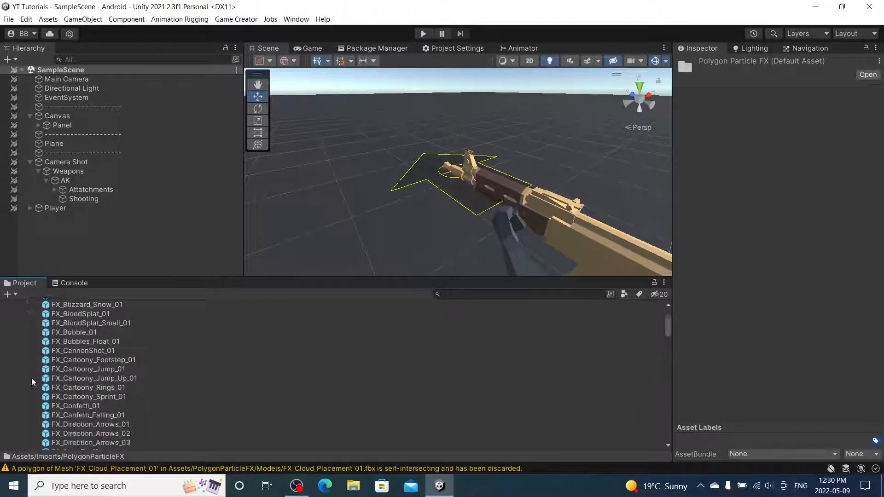
scroll(91, 357, down, 10)
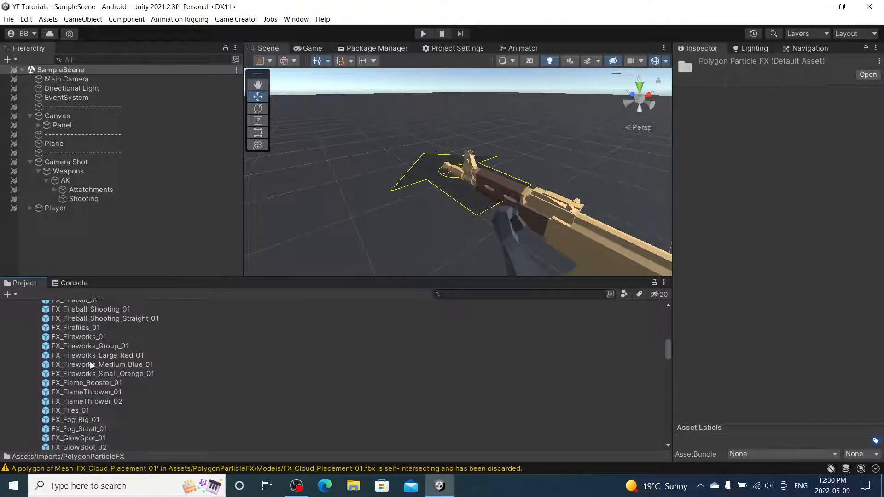
Add the FX_Gunshot_01 prefab as a child of the Shooting object and frame it in the scene.
click(85, 320)
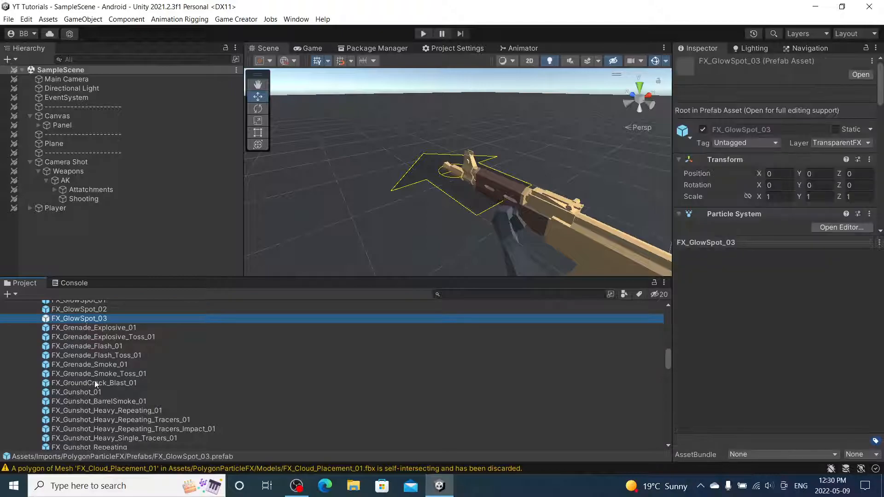
click(92, 392)
drag(95, 195, 93, 199)
key(f)
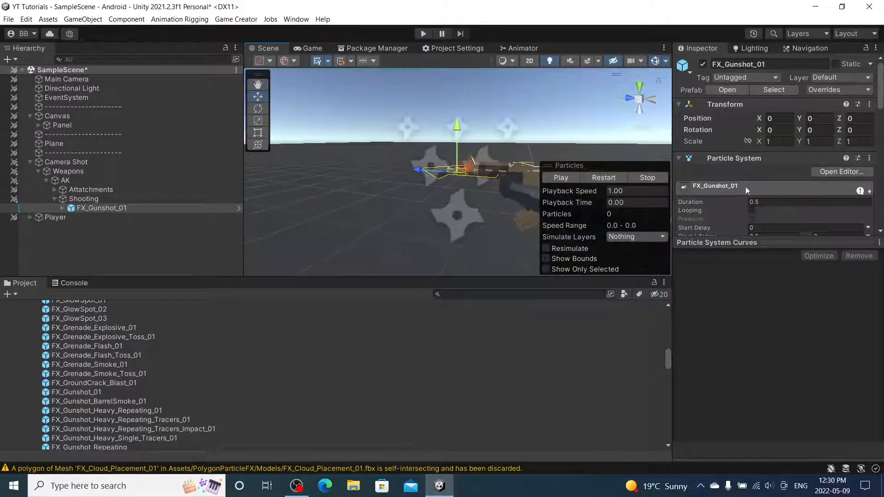
Preview FX_Gunshot_01 with looping enabled, turn looping off again and deselect the effect.
click(752, 210)
click(561, 178)
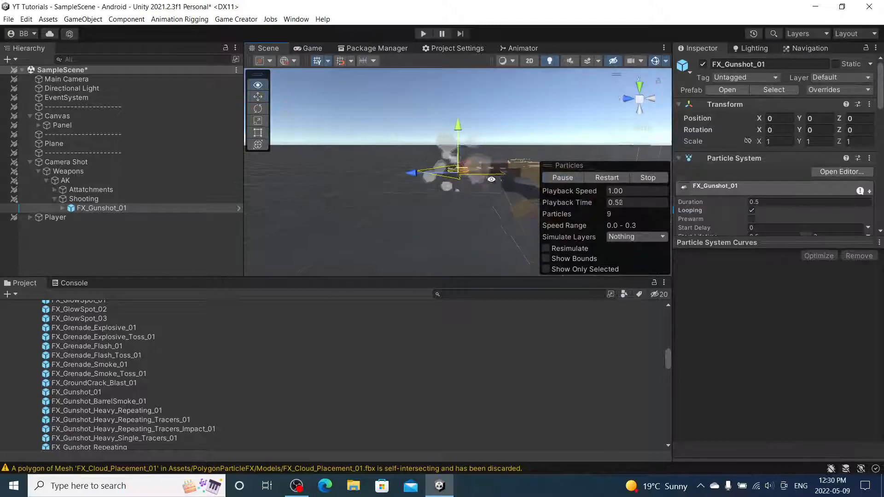
middle_drag(511, 208, 450, 224)
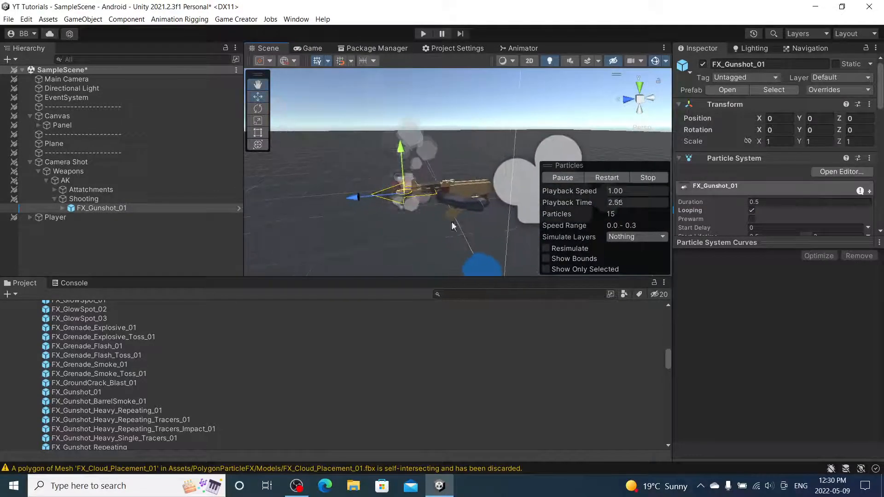
click(752, 211)
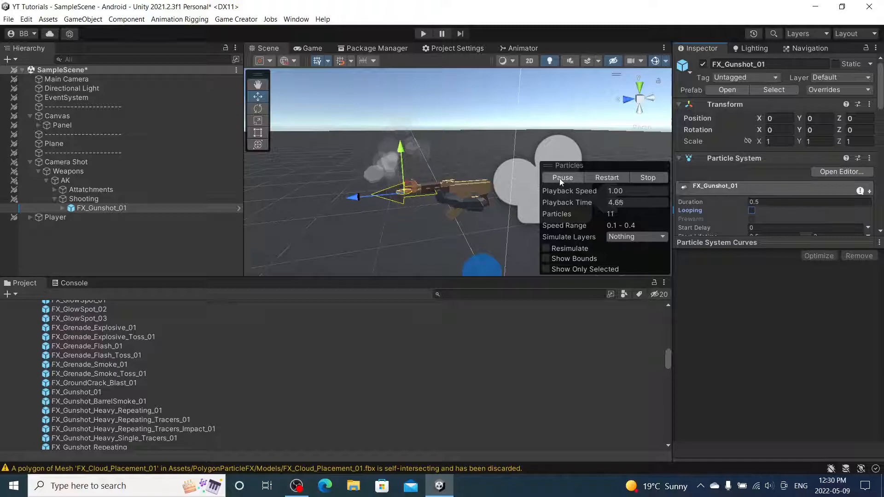
click(350, 236)
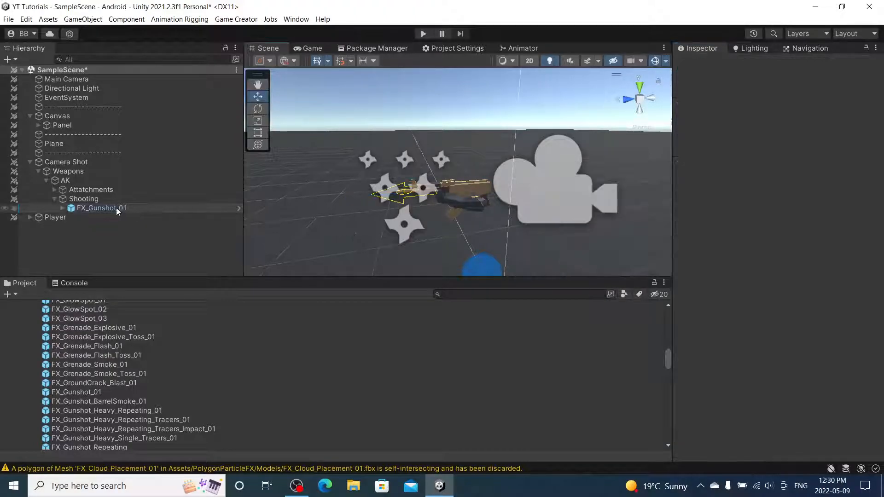
Unpack the FX_Gunshot_01 prefab instance completely and deselect it.
right_click(116, 210)
mouse_move(178, 262)
click(321, 317)
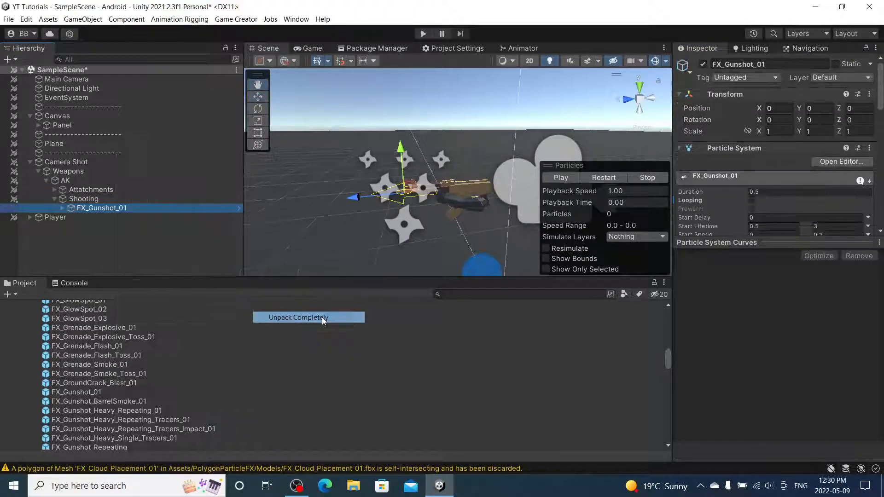
click(348, 226)
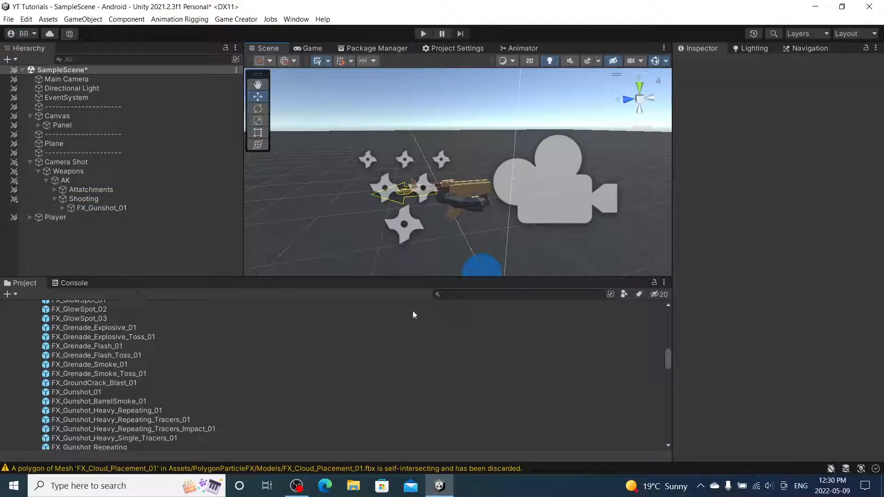
Browse the gunshot prefabs and add FX_Gunshot_Heavy_Repeating_Tracers_Impact_01 as a child of the Shooting object.
scroll(103, 397, down, 10)
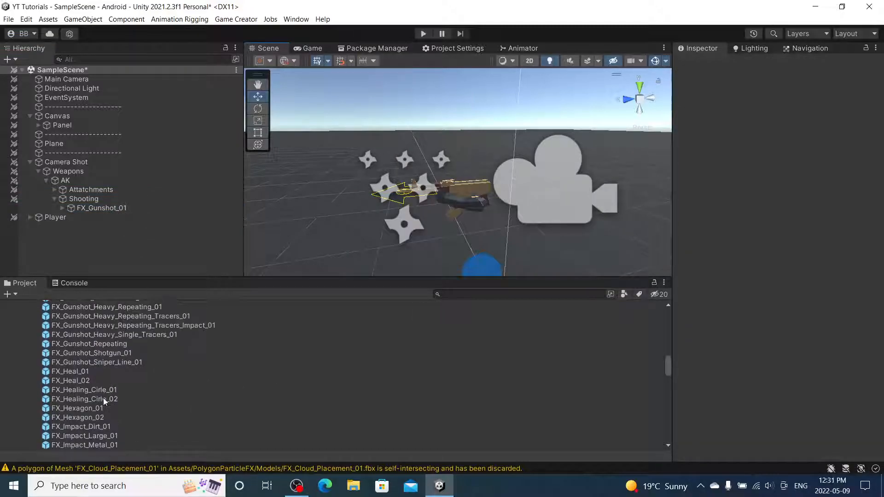
scroll(103, 401, down, 5)
scroll(104, 403, up, 8)
scroll(103, 402, up, 6)
scroll(104, 401, down, 6)
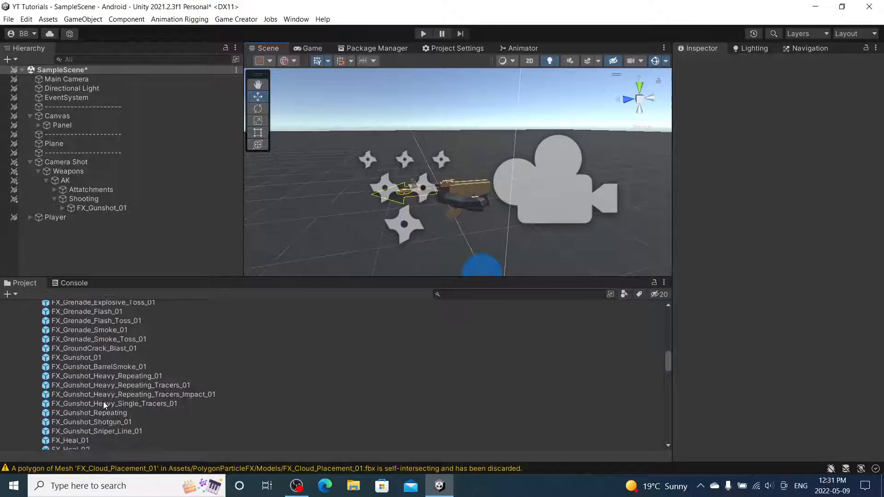
scroll(103, 403, down, 1)
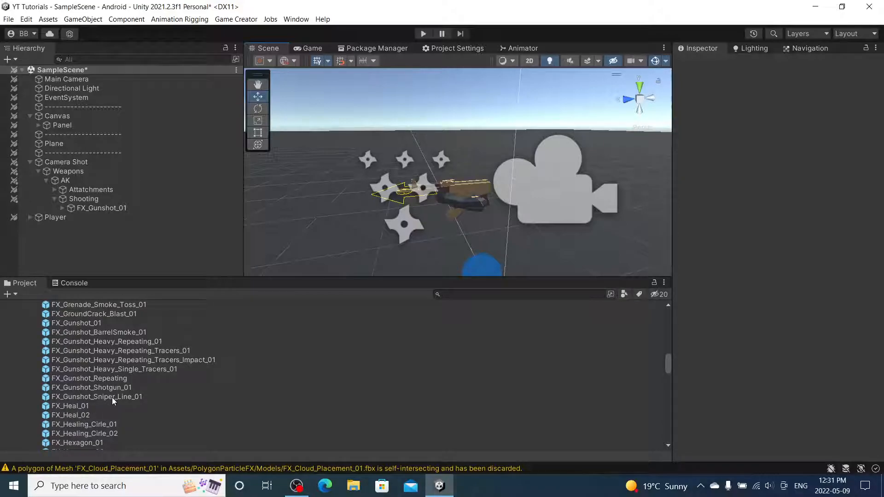
click(112, 397)
click(112, 333)
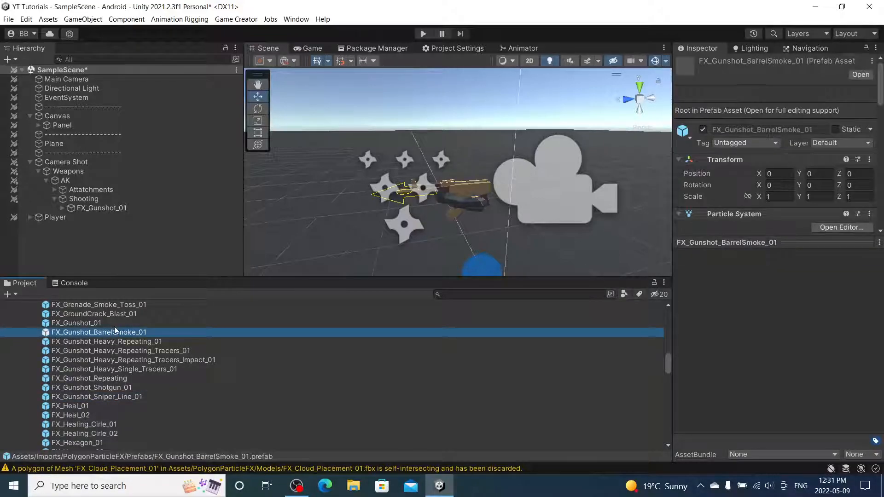
click(114, 324)
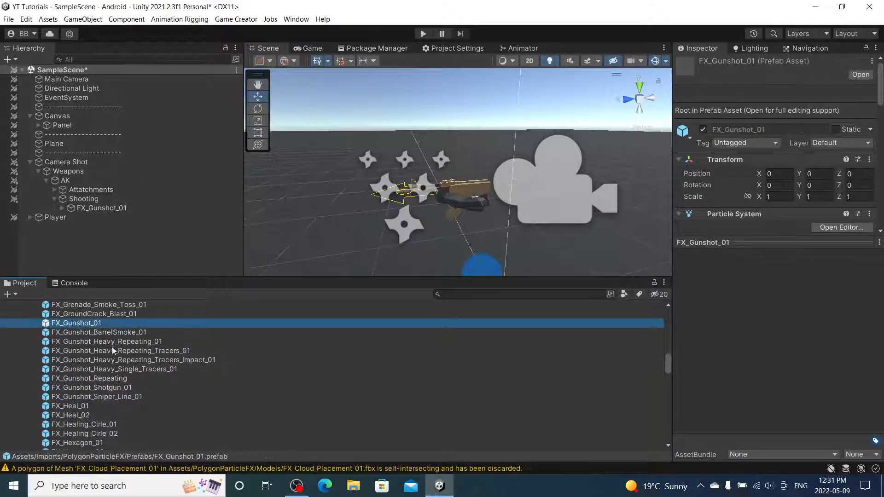
click(172, 370)
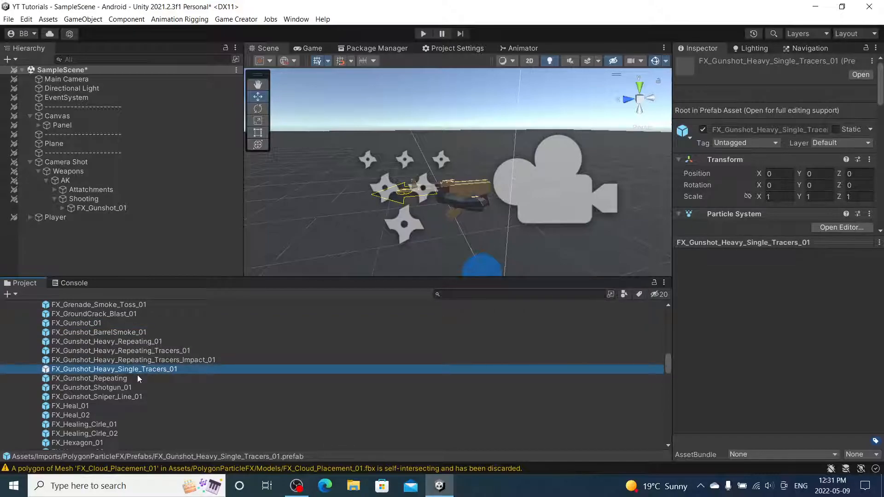
drag(140, 363, 85, 197)
Examine how the repeating tracer effect plays in the scene and in the Game view.
scroll(368, 224, down, 5)
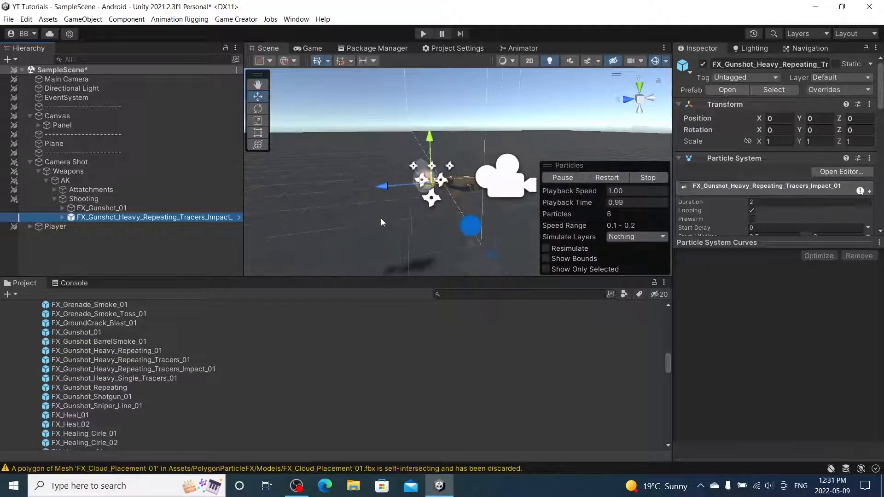
alt+drag(468, 186, 198, 138)
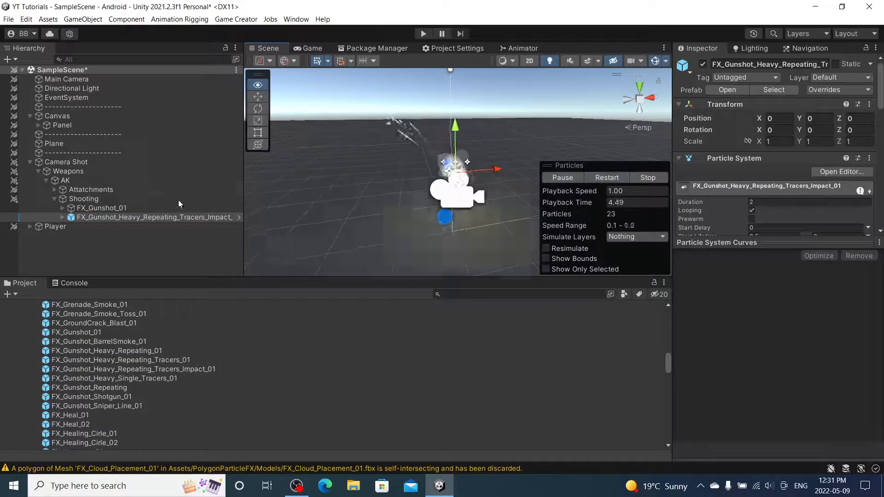
click(317, 48)
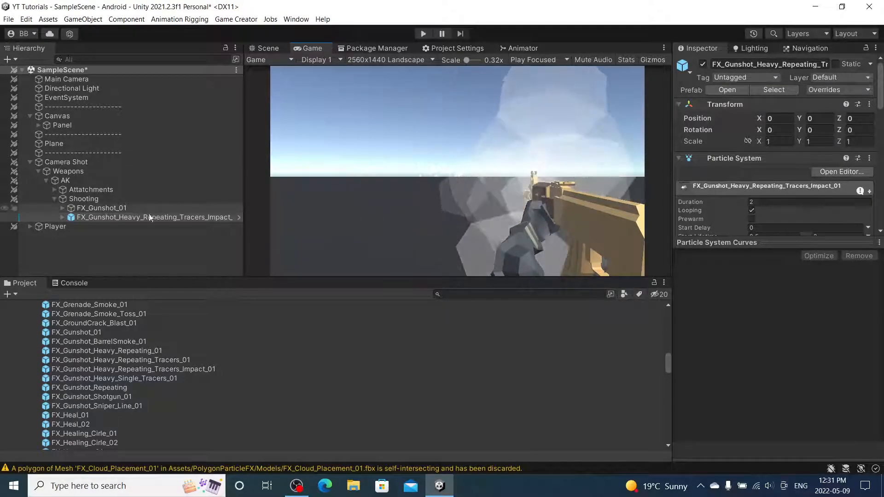
Unpack the FX_Gunshot_Heavy_Repeating_Tracers_Impact_01 prefab instance completely.
right_click(113, 217)
mouse_move(147, 261)
click(296, 317)
Delete the FX_Gunshot_01 effect from the Shooting object.
click(128, 208)
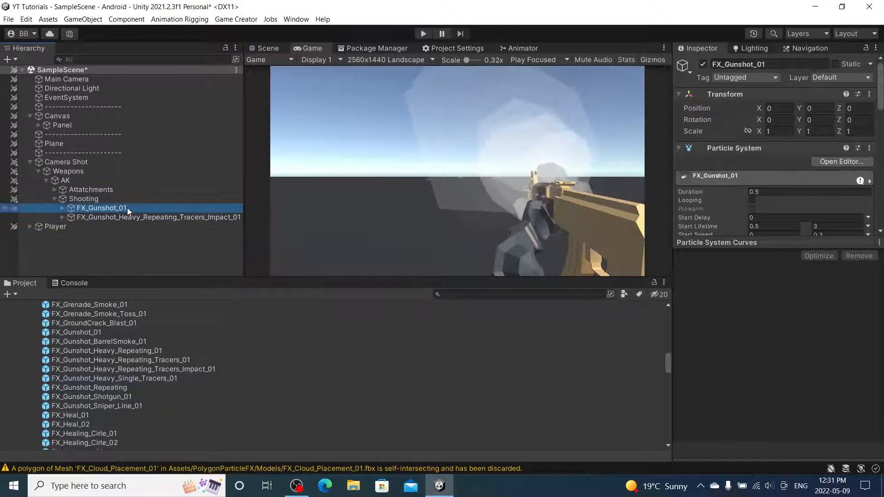
key(Delete)
Inspect the tracer impact effect around the rifle in the Scene view, disabling and re-enabling its object.
click(119, 210)
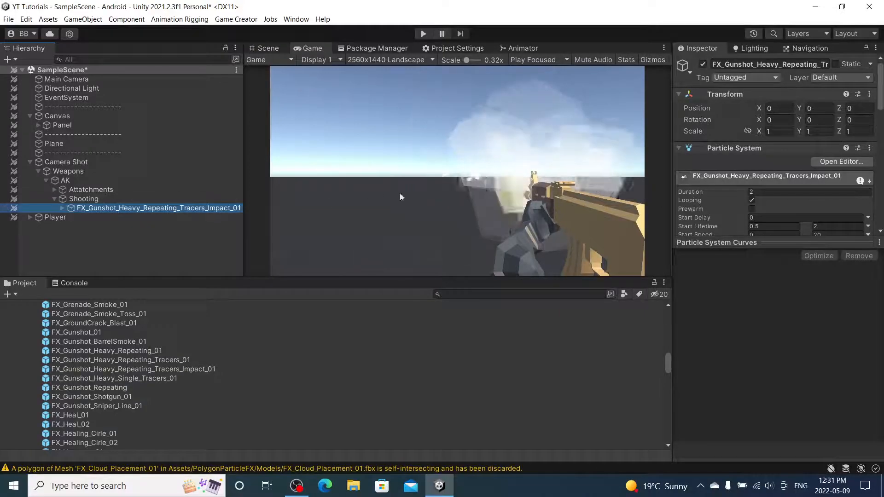
click(271, 46)
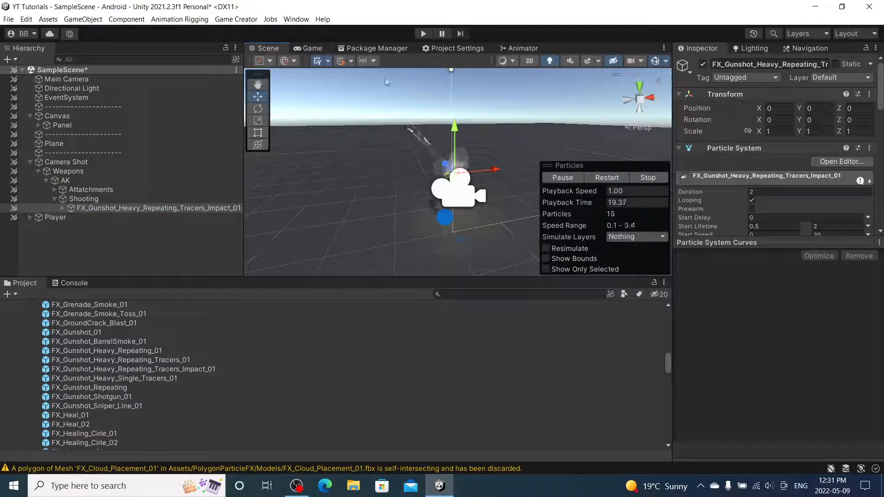
click(489, 131)
scroll(463, 147, up, 3)
right_drag(463, 147, 488, 208)
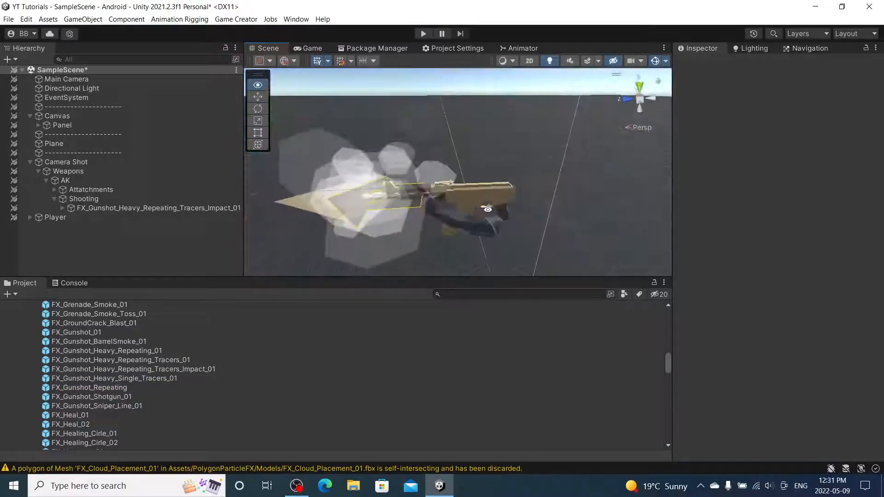
click(178, 211)
click(702, 65)
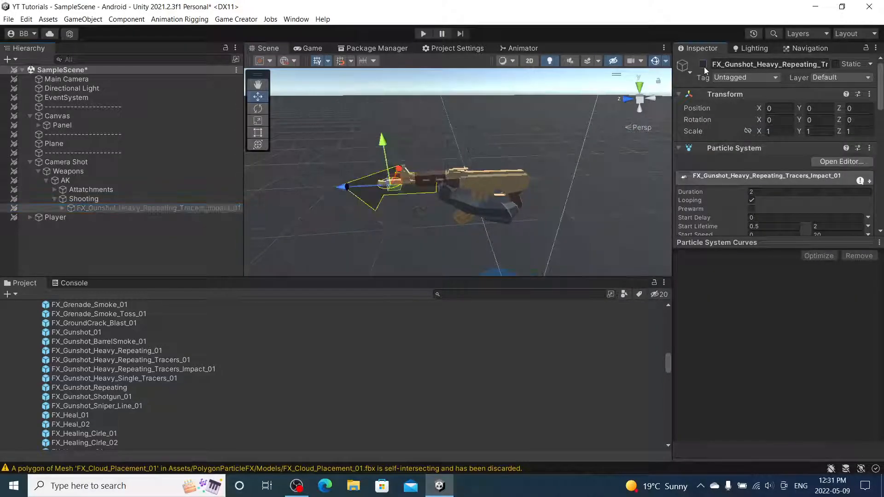
click(704, 67)
click(519, 118)
right_drag(519, 119, 529, 103)
click(140, 206)
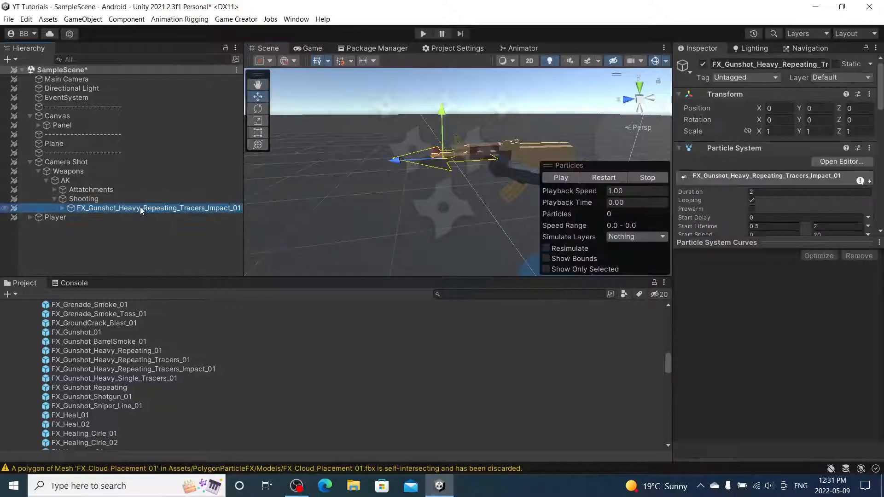
Create an empty child object under Shooting and name it Bullet.
click(136, 200)
right_click(137, 200)
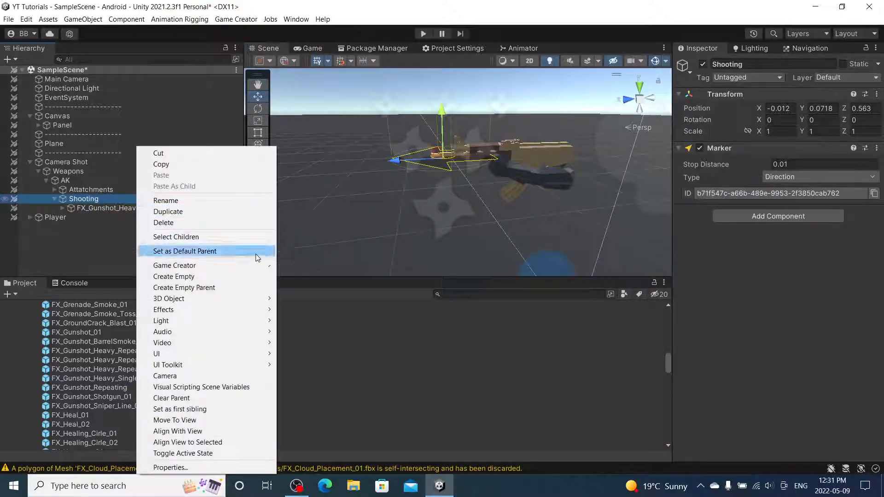
click(241, 278)
text(Bullet)
key(Return)
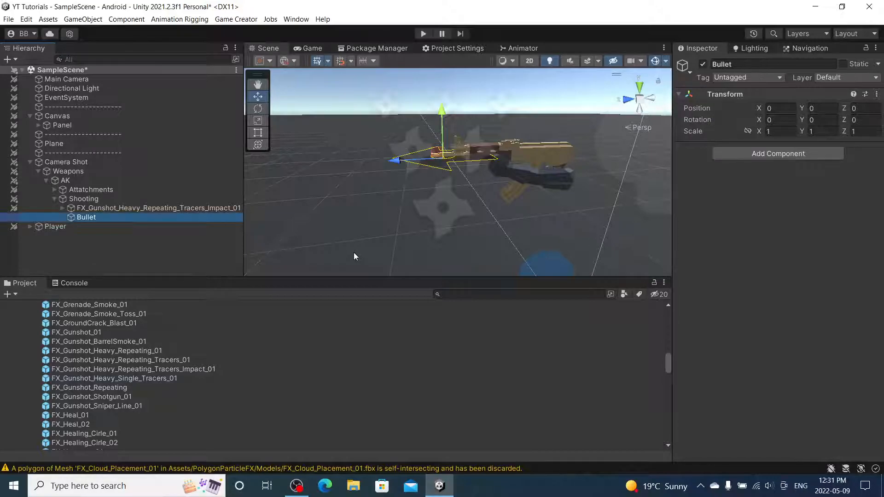
Add a Box Collider component to the Bullet object.
click(810, 153)
text(box)
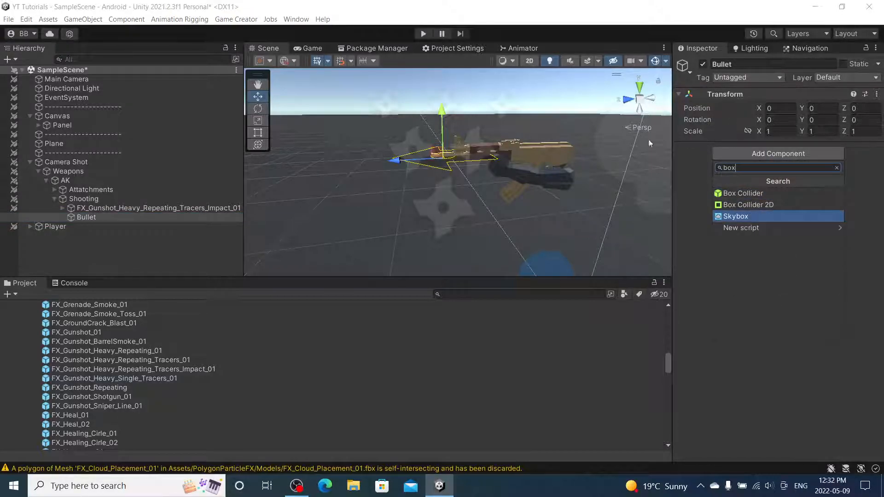
click(739, 196)
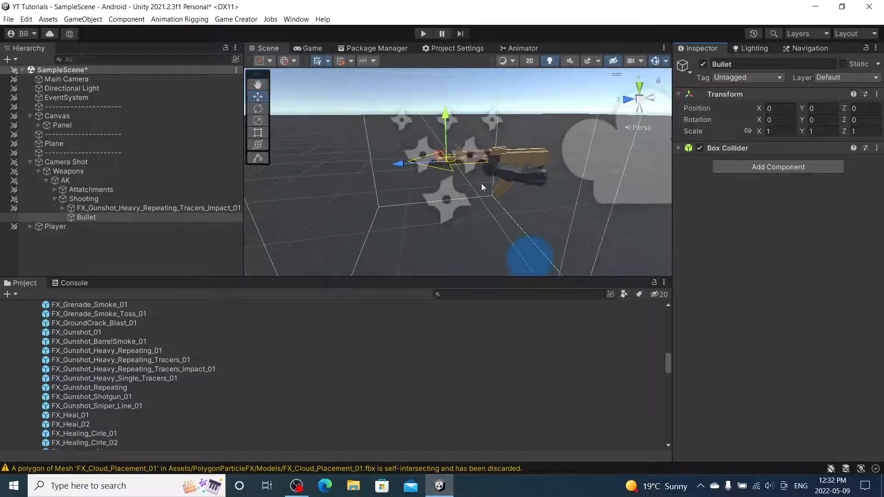
Set the Bullet object's scale to 0.1 on the X, Y and Z axes.
right_click(723, 130)
click(778, 134)
text(.1)
key(Tab)
text(.1.1)
Set the Bullet object's X and Y scale to 0.2.
scroll(503, 164, up, 6)
alt+drag(501, 164, 797, 167)
text(2)
double_click(817, 133)
text(2)
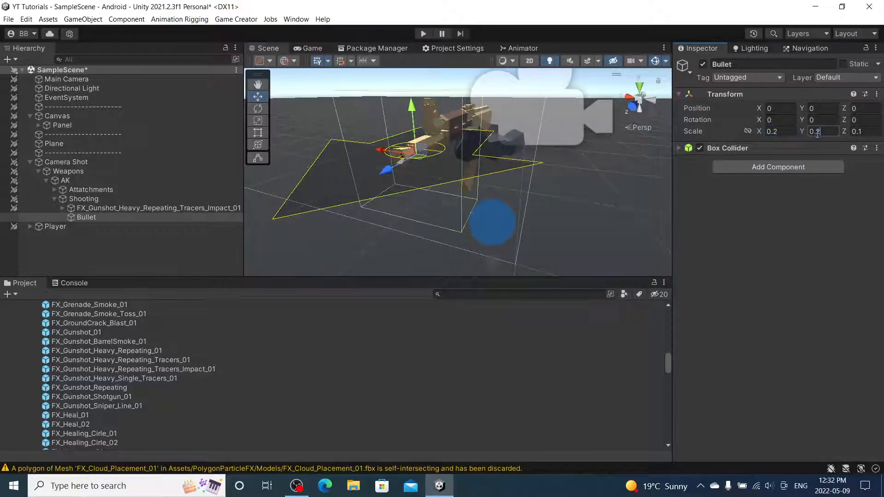
Create a new tag named PlayerDamage50 in the project's tag list.
alt+drag(573, 163, 515, 158)
click(764, 77)
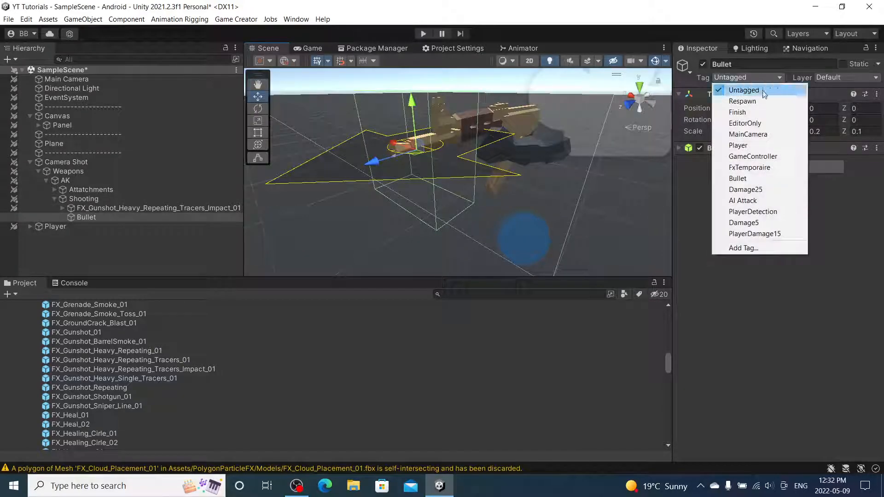
click(744, 247)
click(851, 194)
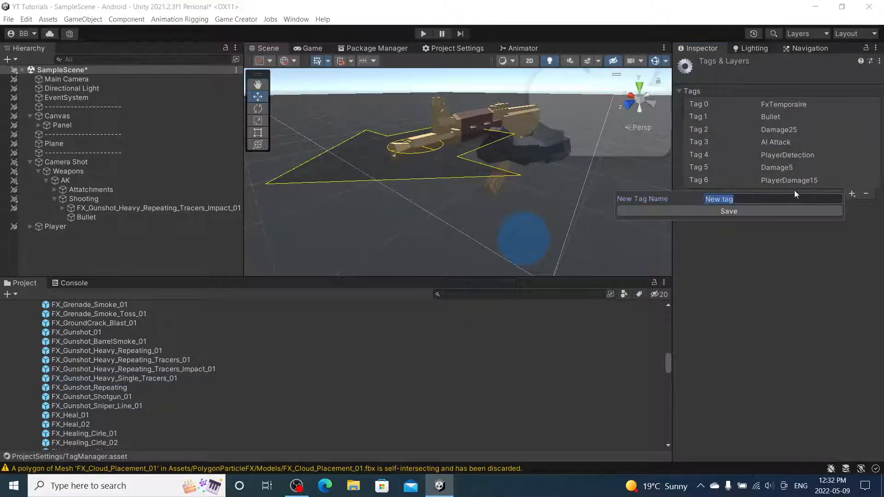
text(PlayerDamage50)
click(785, 211)
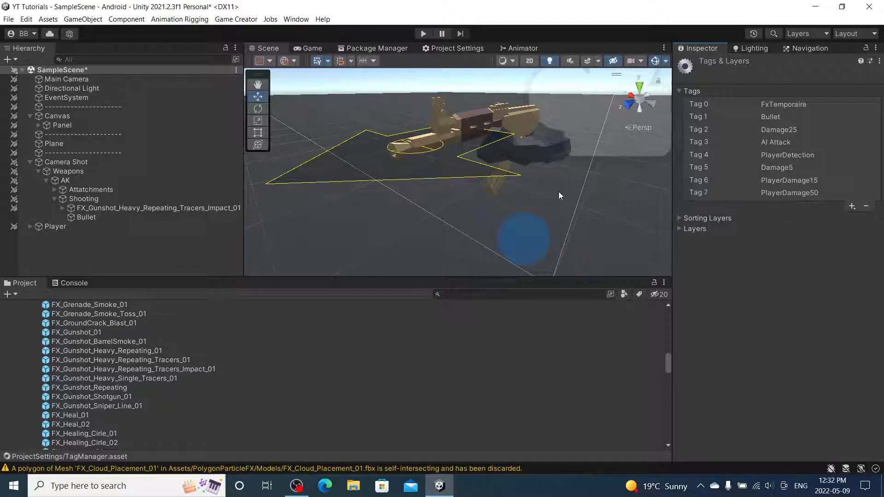
click(613, 212)
right_drag(608, 209, 356, 211)
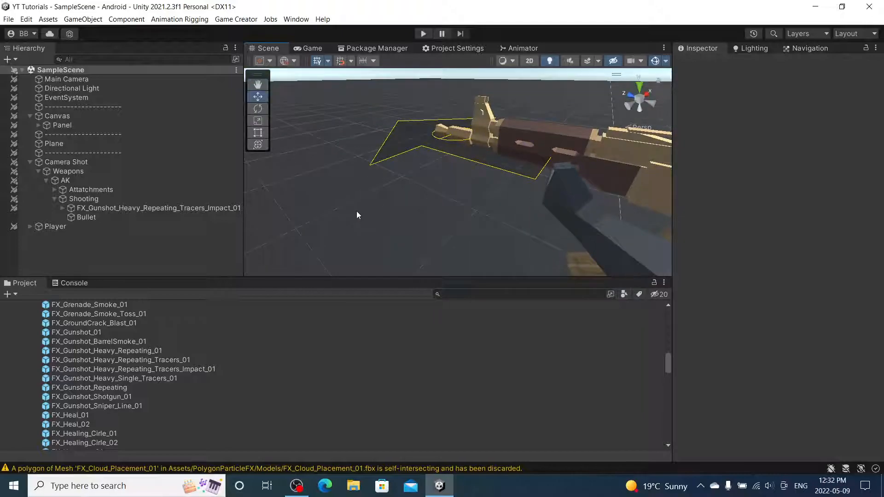
Place Bullet above the gunshot effect under Shooting and deactivate both objects.
click(115, 216)
drag(92, 217, 118, 203)
click(117, 215)
click(117, 210)
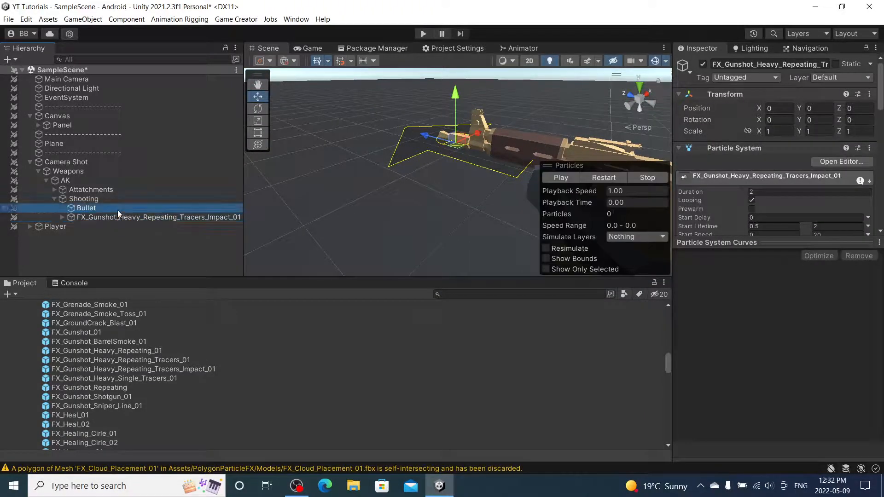
ctrl+click(118, 217)
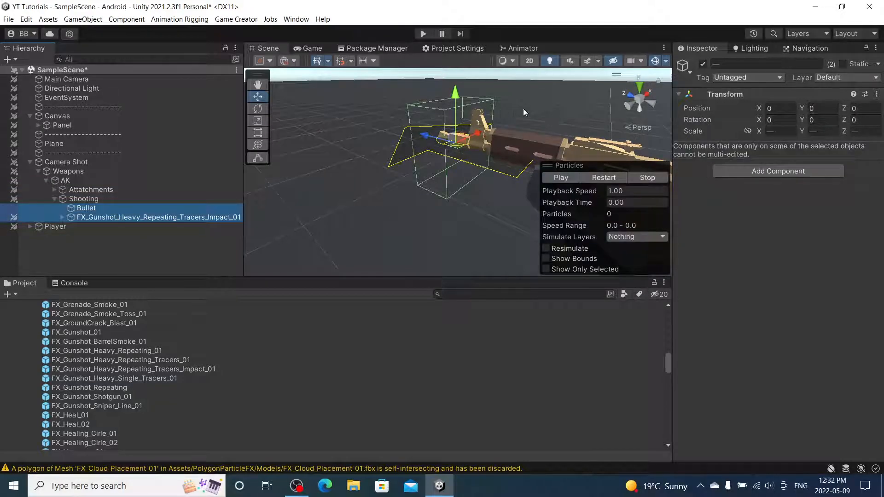
click(702, 64)
click(423, 198)
Duplicate the Shooting object, nest the copy inside Shooting and rename it Finish.
click(70, 201)
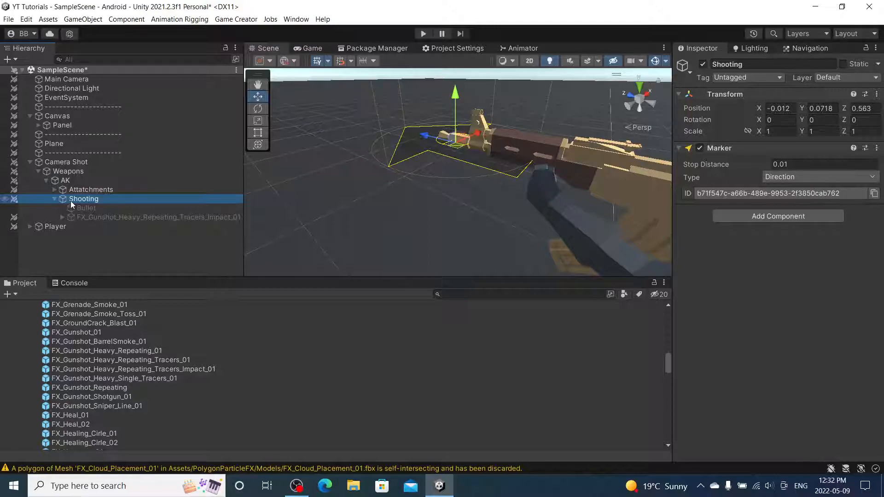
key(ctrl+d)
drag(84, 225, 81, 202)
click(765, 64)
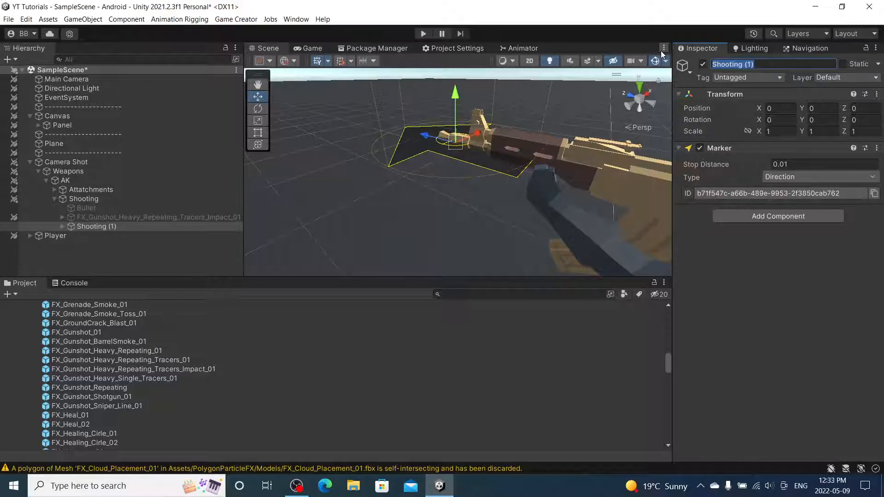
text(Finish)
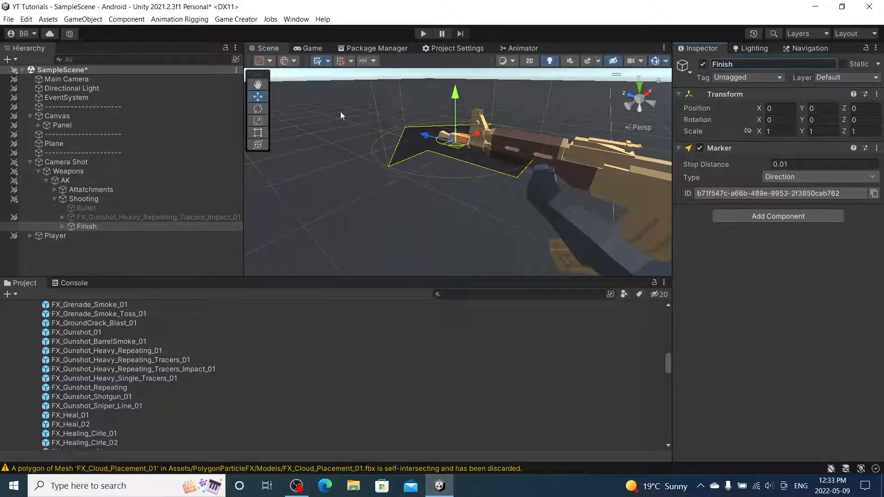
Delete the copied Bullet and gunshot effect objects under Finish.
click(62, 226)
click(94, 236)
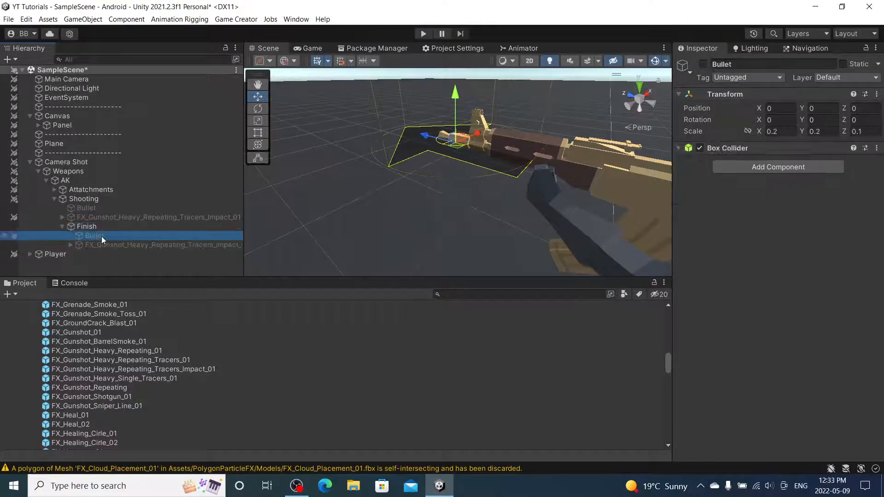
shift+click(103, 245)
key(Delete)
Move the Finish marker along its Z axis to a point far ahead of the gun and save the scene.
click(121, 227)
scroll(433, 129, down, 8)
alt+drag(405, 132, 507, 188)
scroll(502, 188, down, 4)
middle_drag(378, 184, 473, 167)
click(468, 162)
key(ctrl+z)
drag(470, 155, 258, 203)
key(f)
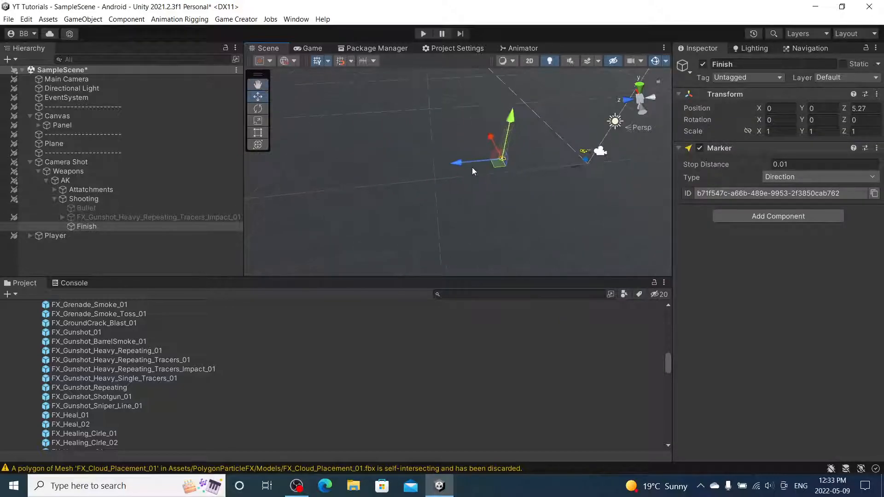
drag(473, 161, 209, 197)
key(f)
drag(419, 175, 322, 186)
key(d)
right_drag(398, 173, 625, 200)
click(430, 169)
key(ctrl+s)
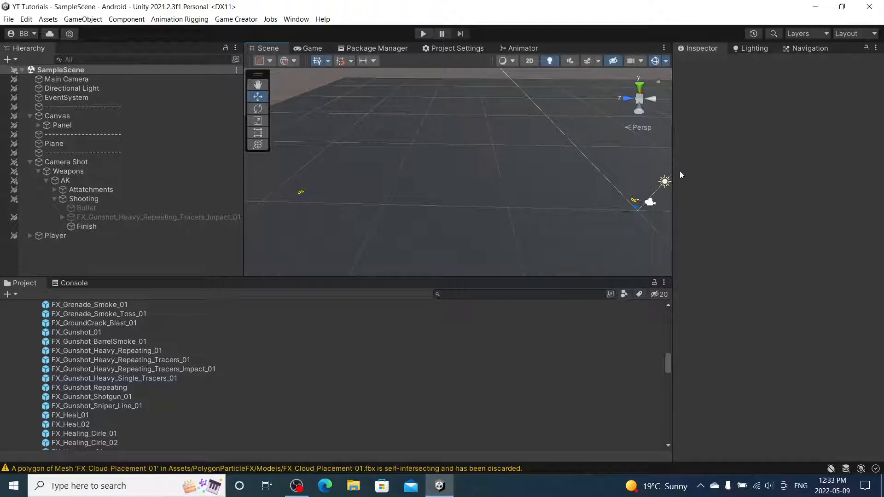
Add a Trigger component to the Bullet object and set its event to On Enable.
right_drag(510, 208, 379, 120)
right_drag(433, 195, 440, 131)
middle_drag(575, 208, 411, 141)
click(119, 209)
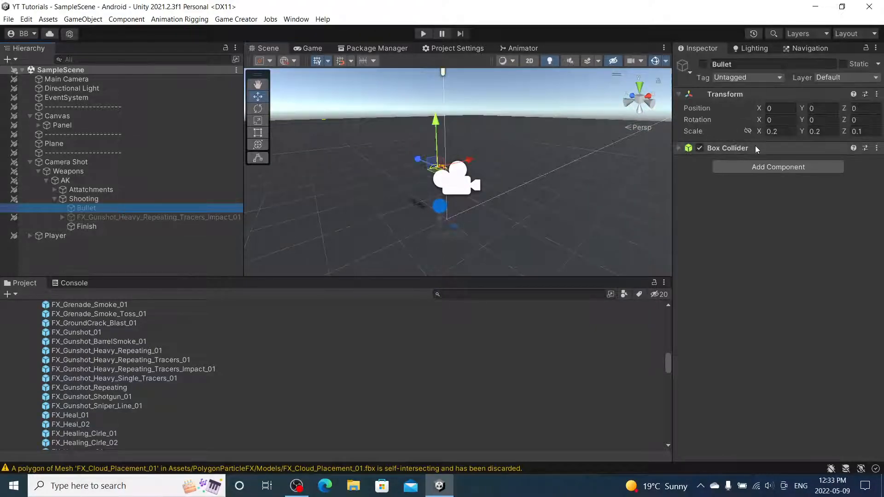
right_drag(386, 170, 335, 201)
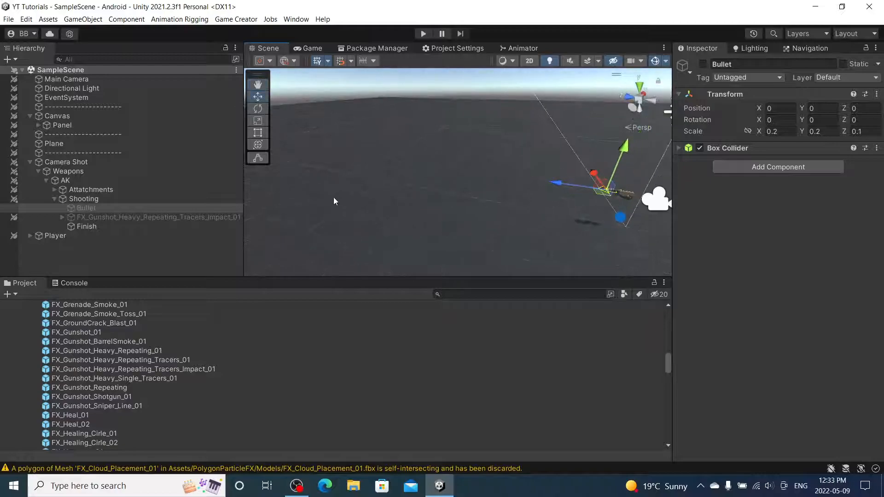
click(752, 167)
text(trigg)
click(752, 207)
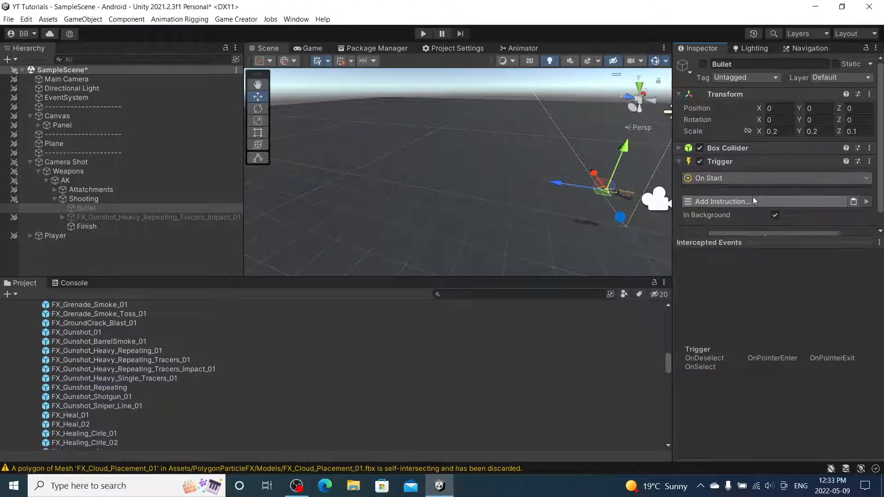
click(752, 179)
text(ena)
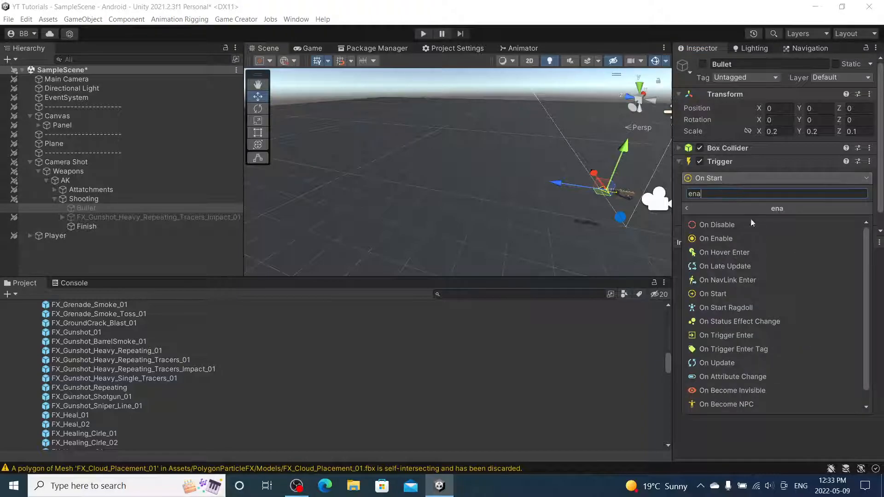
click(737, 238)
Add a Change Position instruction to the Bullet's trigger and set its Transform to Self.
click(747, 203)
text(move)
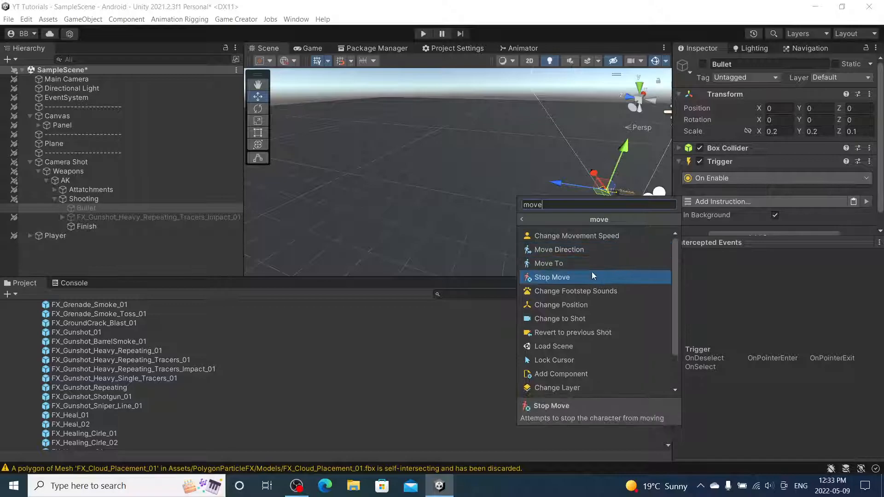
click(592, 304)
scroll(804, 196, down, 1)
drag(801, 243, 801, 316)
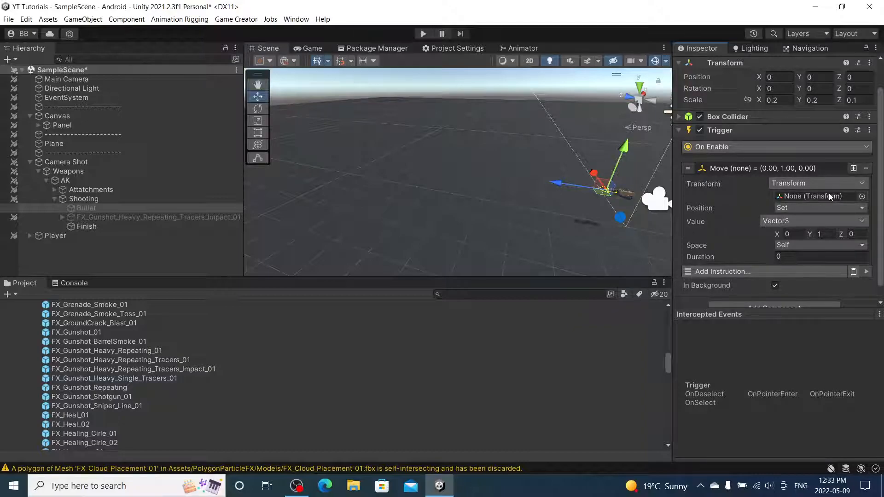
click(817, 183)
click(805, 244)
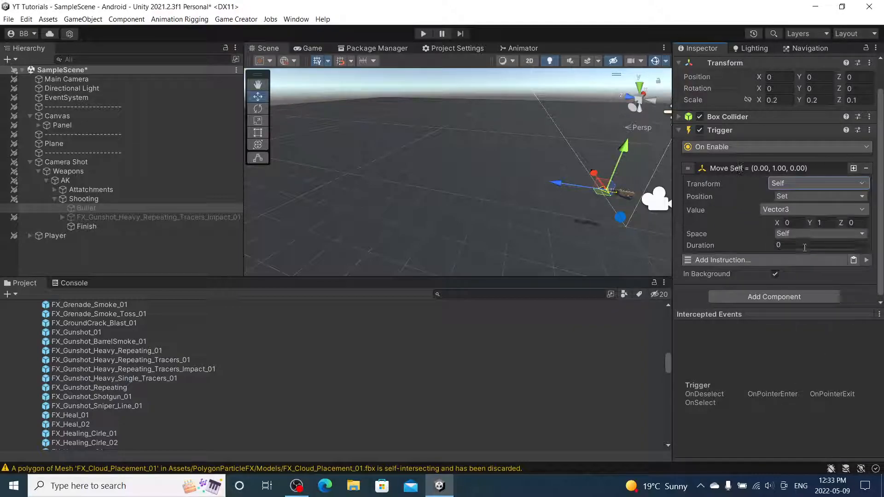
Set the move instruction's value to the Finish game object, using World space.
click(805, 210)
click(807, 324)
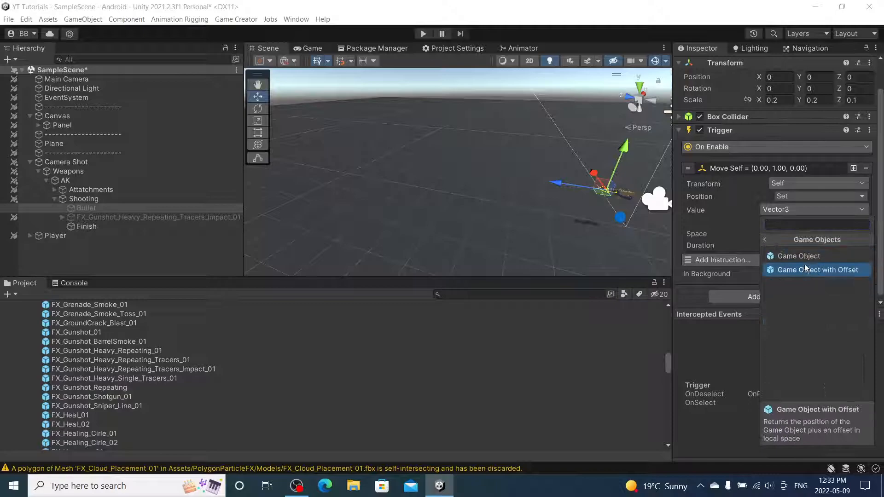
click(792, 256)
drag(87, 226, 796, 237)
click(796, 249)
click(799, 261)
Set the move instruction's duration to 0.5 and its easing to Linear.
click(762, 261)
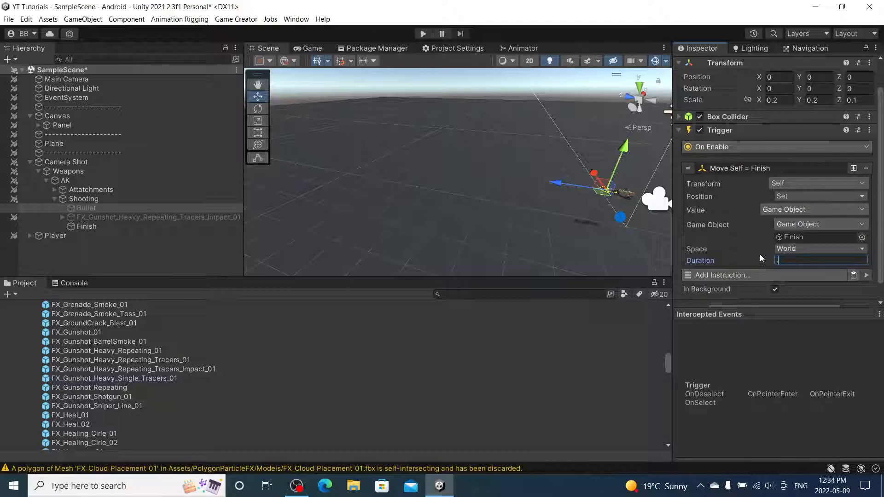
text(.5)
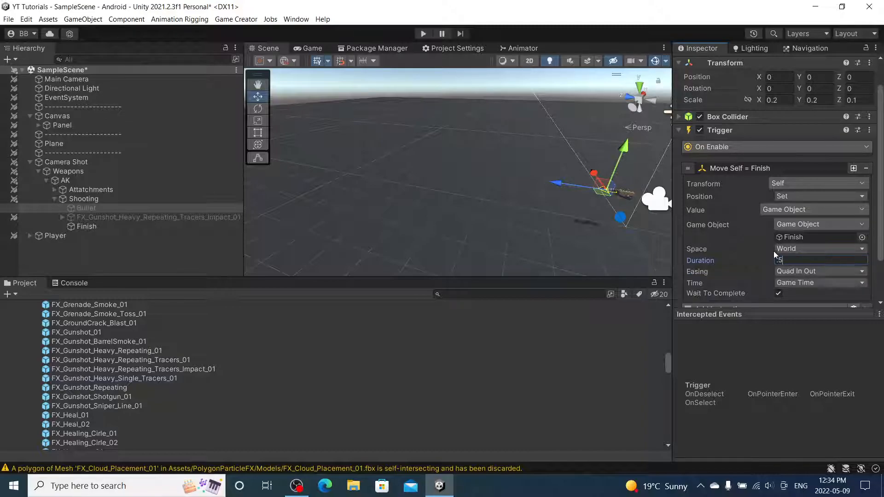
click(806, 272)
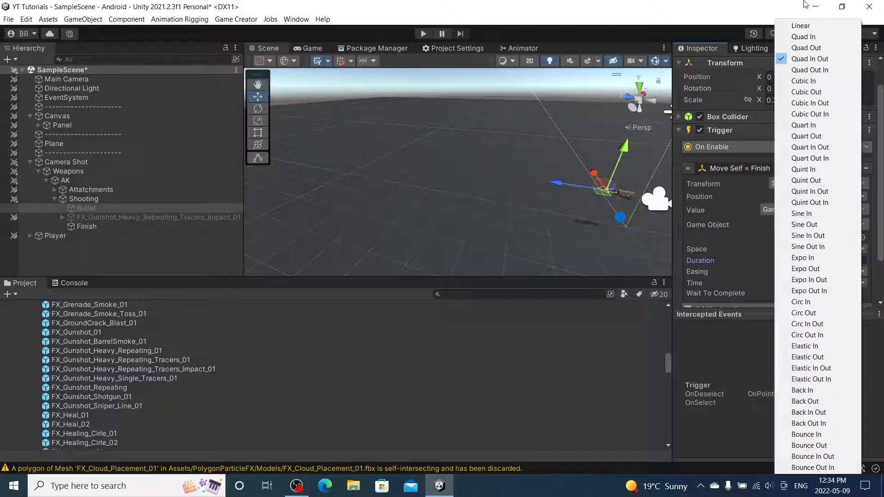
click(800, 26)
scroll(761, 218, down, 3)
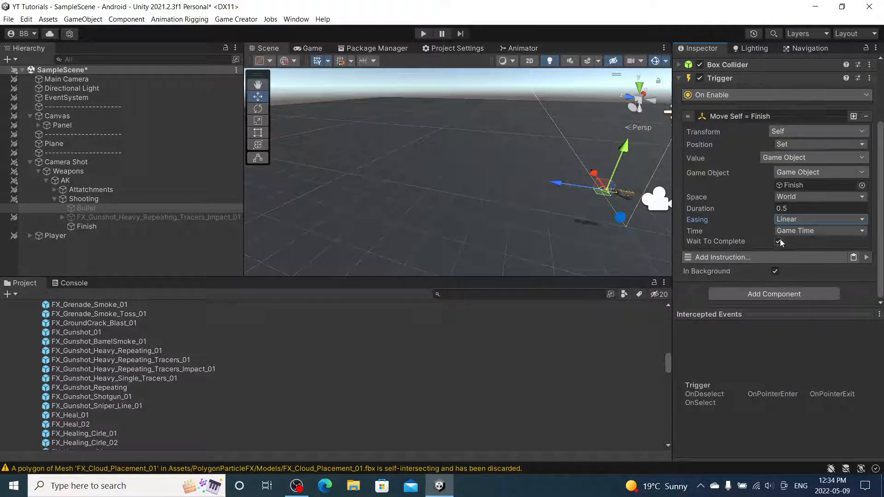
Duplicate the move instruction and assign the Shooting object as the copy's destination.
click(783, 116)
click(778, 216)
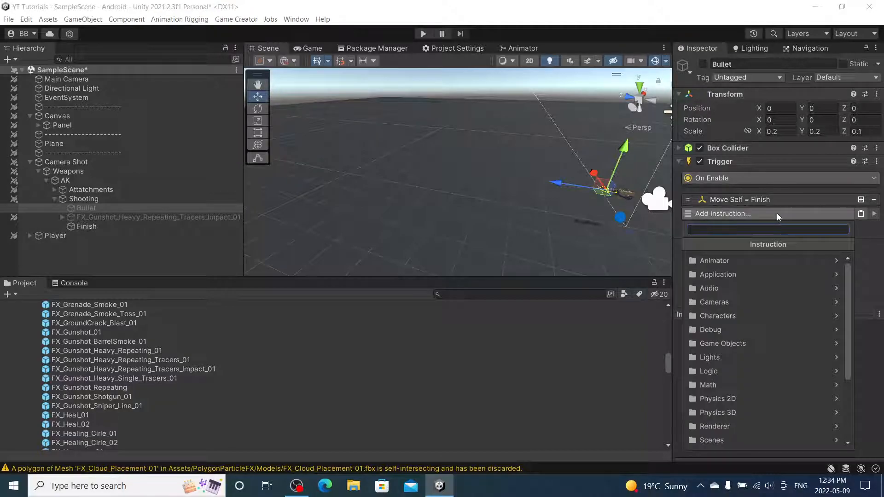
click(861, 200)
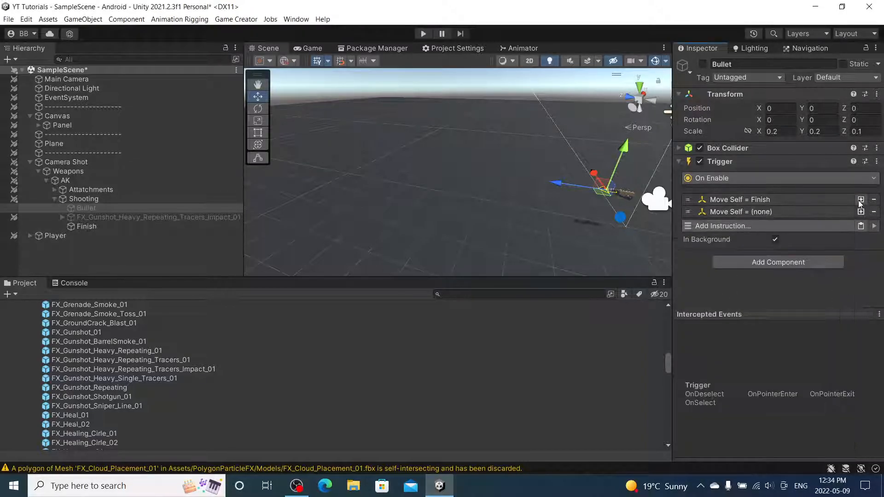
click(779, 212)
scroll(784, 211, down, 3)
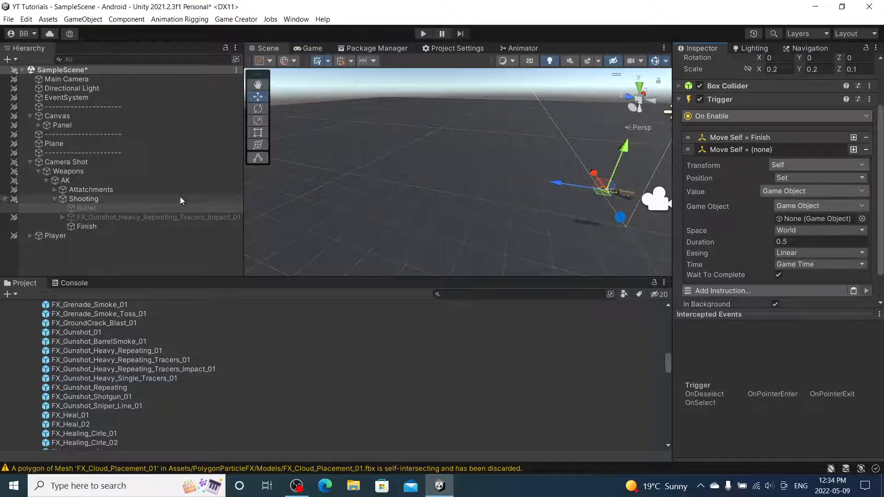
drag(92, 205, 328, 199)
drag(803, 228, 818, 220)
click(795, 242)
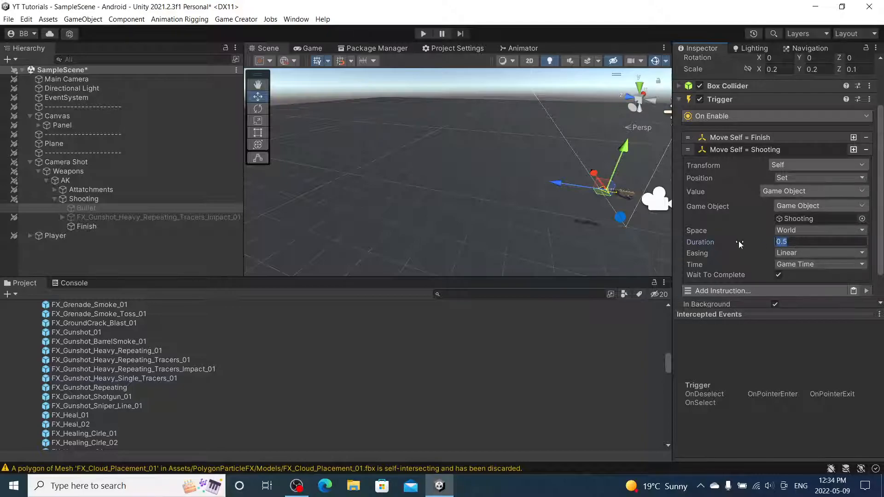
click(774, 149)
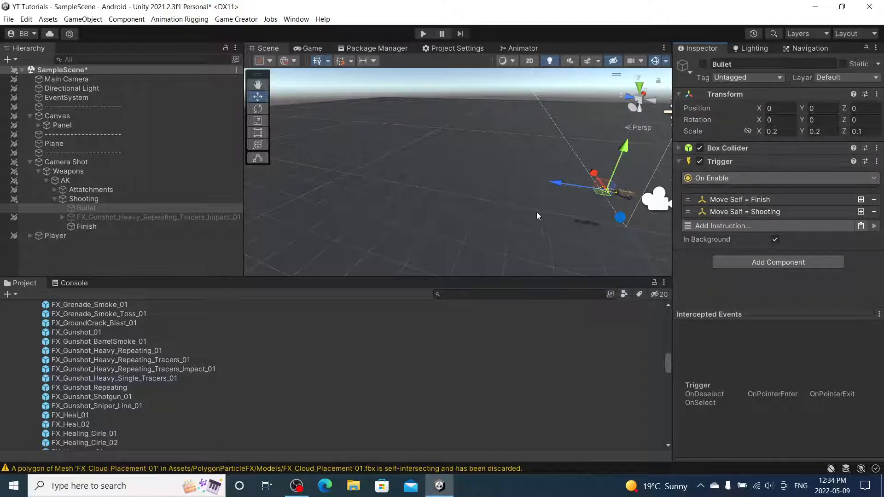
Add a Set Active instruction after the two moves that sets Self to False.
click(787, 228)
text(set)
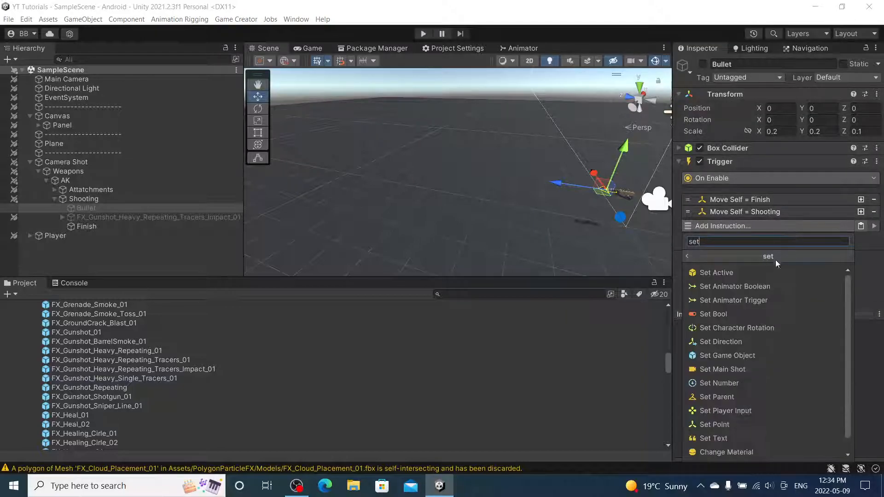
click(741, 272)
click(810, 239)
click(817, 61)
click(770, 199)
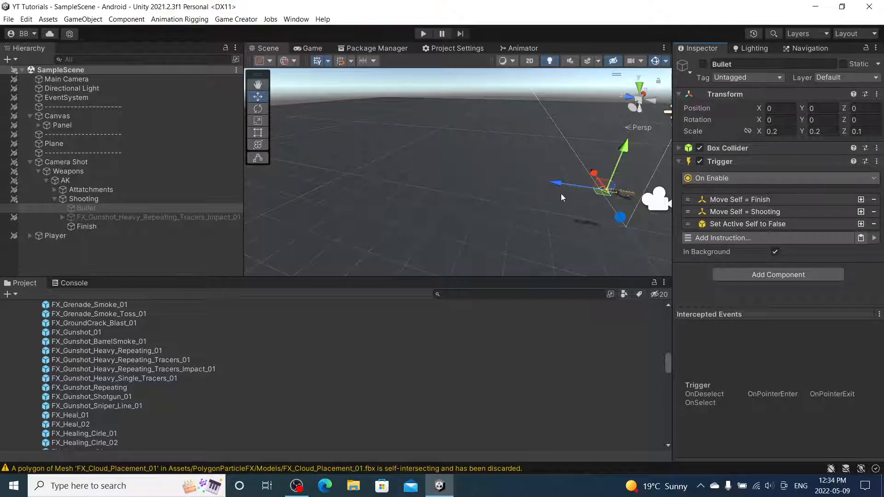
Dock the Game view below the Scene view beside the project assets, and show the Bullet's properties again.
mouse_move(555, 200)
middle_down()
mouse_move(512, 195)
mouse_move(550, 202)
middle_up()
scroll(554, 203, down, 3)
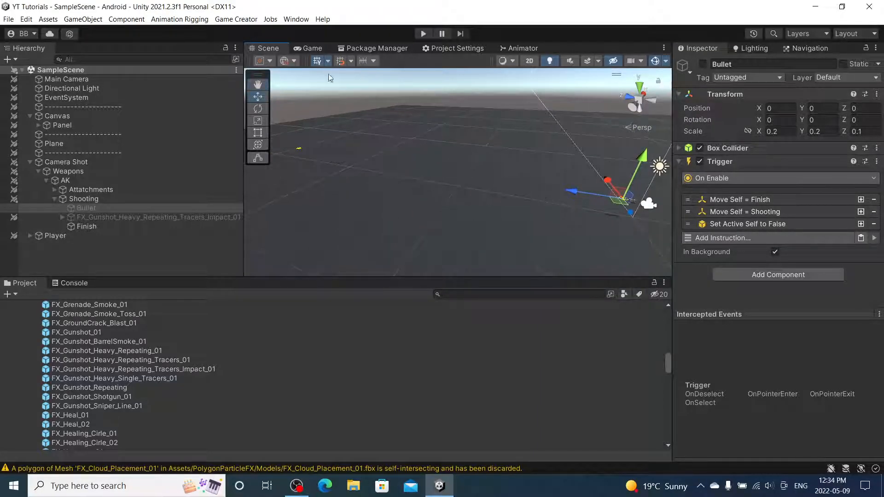
drag(298, 49, 690, 51)
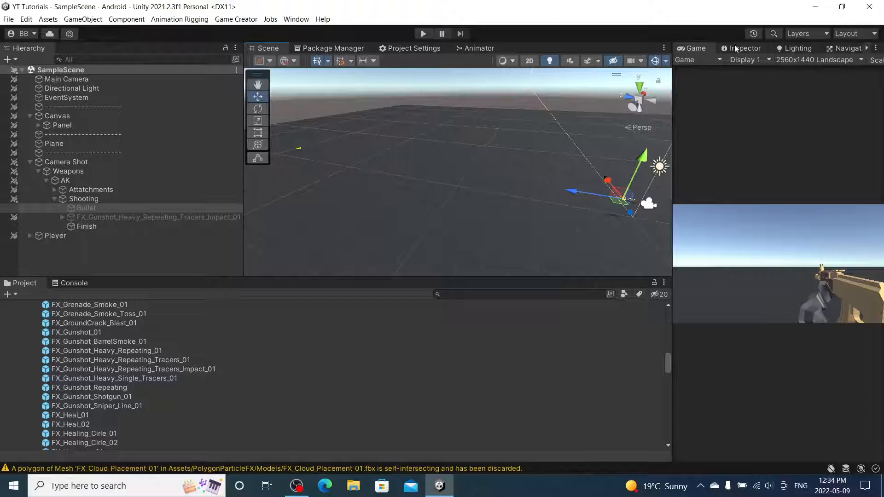
drag(693, 49, 603, 338)
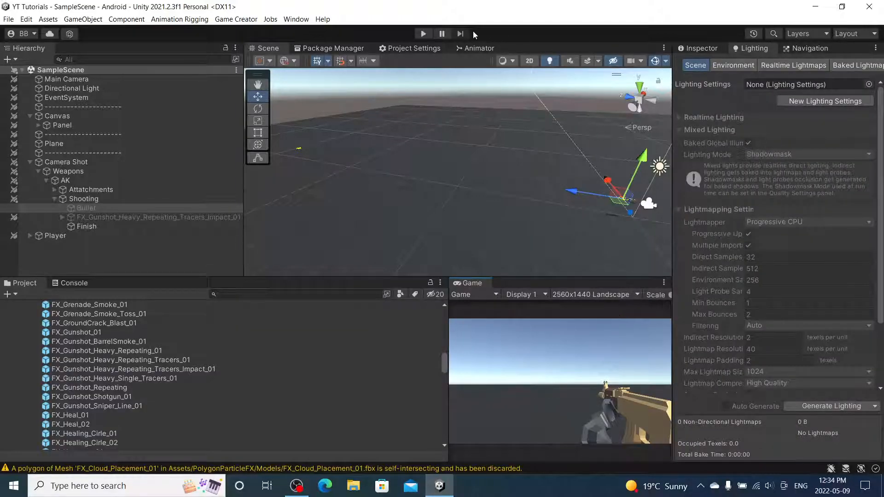
click(702, 48)
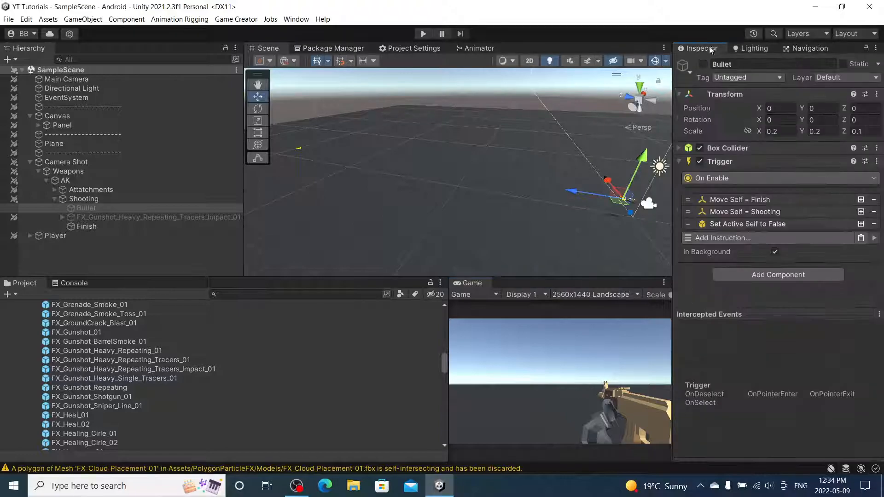
Play-test the Bullet's trigger by enabling the Bullet once in play mode, and stop the test.
click(432, 33)
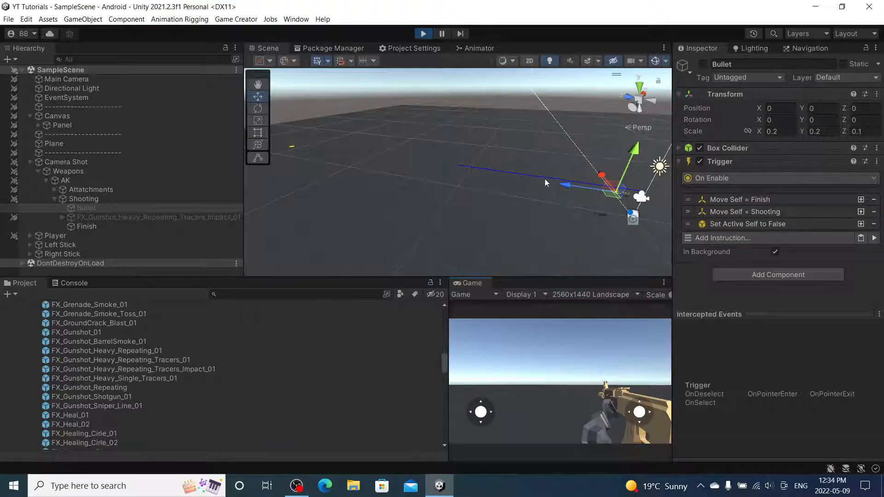
click(702, 65)
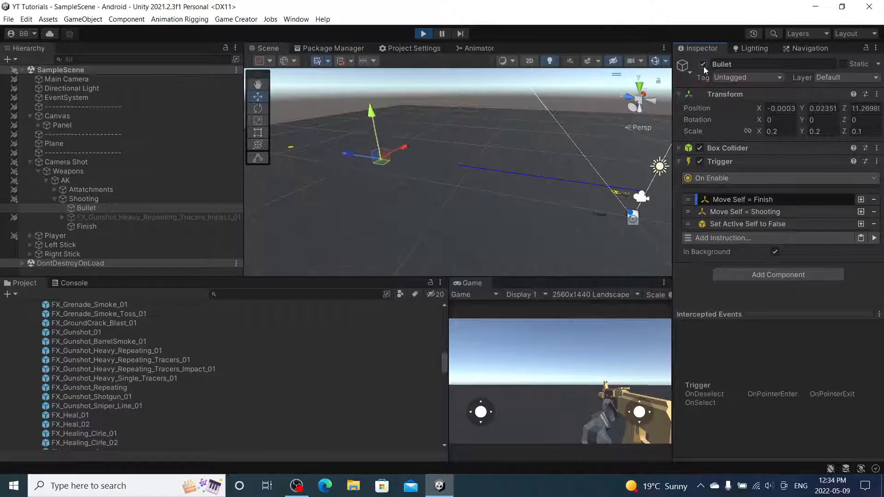
click(420, 33)
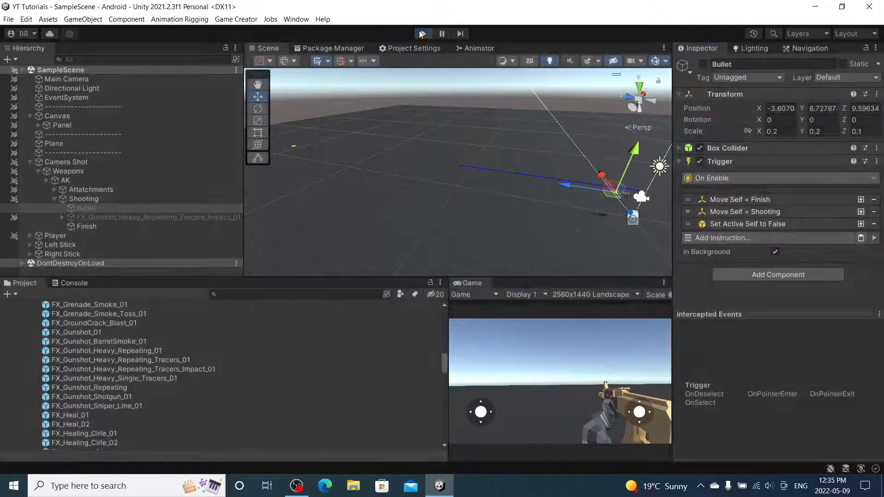
Duplicate the Set Active instruction, place the copy first, and make it set FX_Gunshot_Heavy_Repeating_Tracers_Impact_01 to True.
click(861, 225)
drag(686, 236, 686, 195)
click(750, 199)
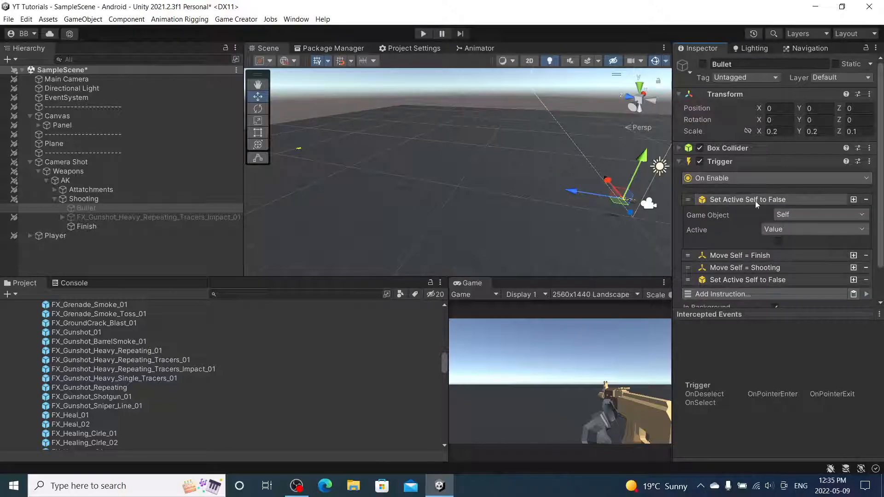
click(776, 240)
click(791, 217)
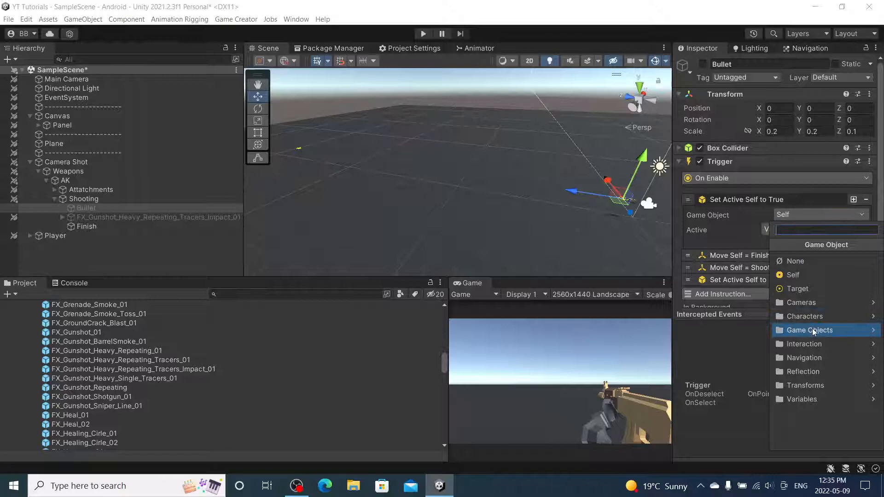
click(812, 330)
click(801, 275)
drag(670, 213, 828, 226)
click(805, 203)
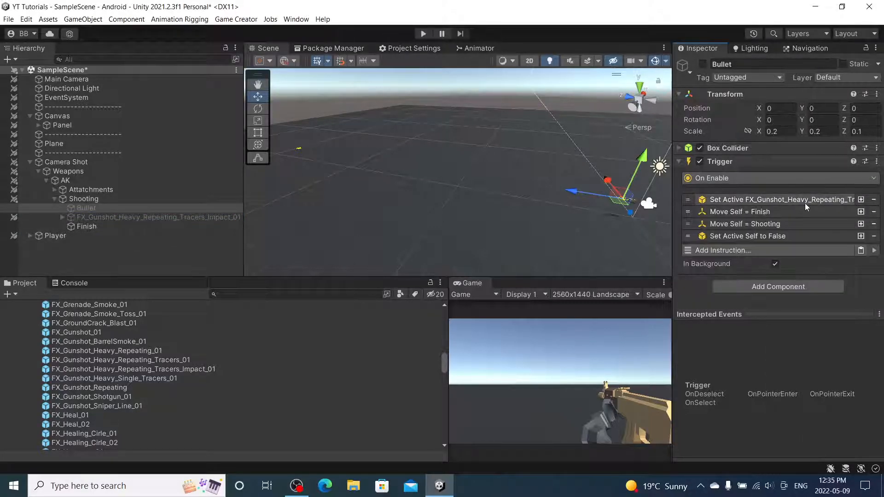
Duplicate the last Set Active instruction and make the upper copy set FX_Gunshot_Heavy_Repeating_Tracers_Impact_01 to False.
click(860, 236)
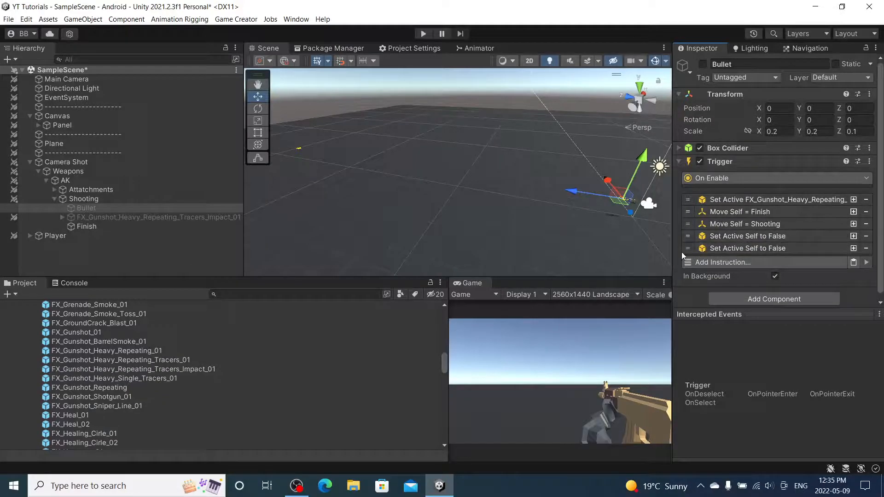
click(755, 236)
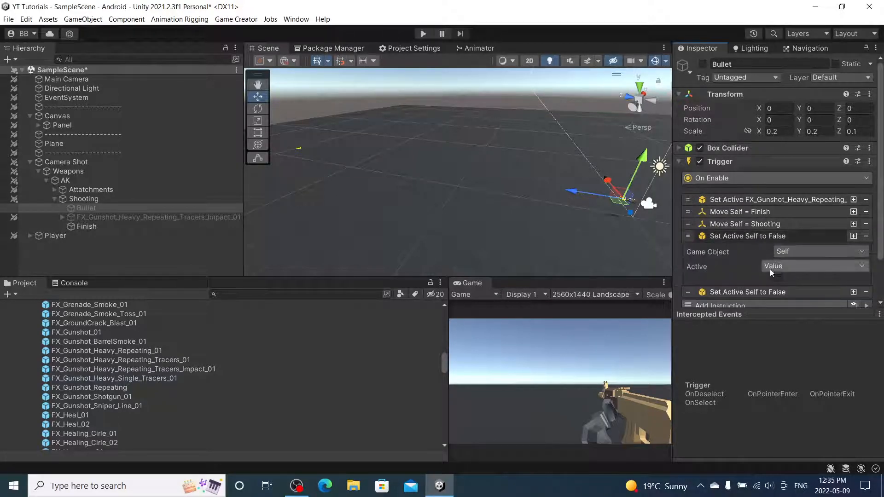
click(801, 252)
click(820, 124)
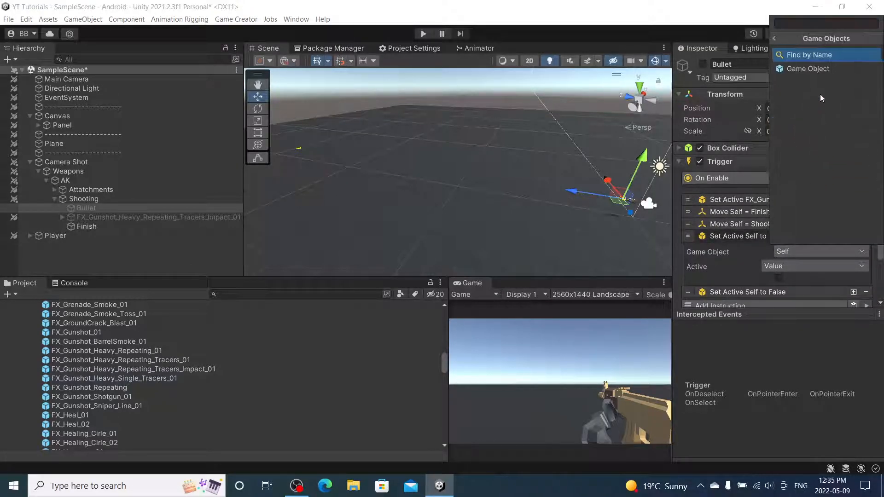
click(808, 69)
drag(183, 219, 814, 264)
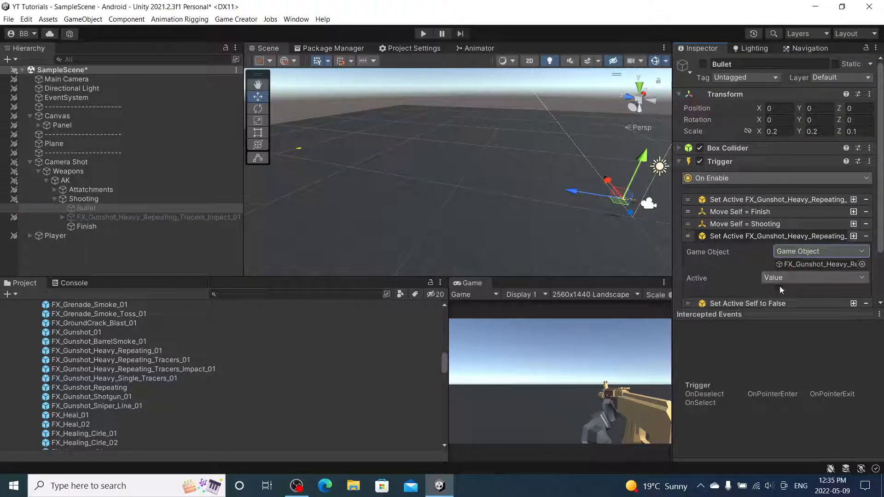
click(768, 236)
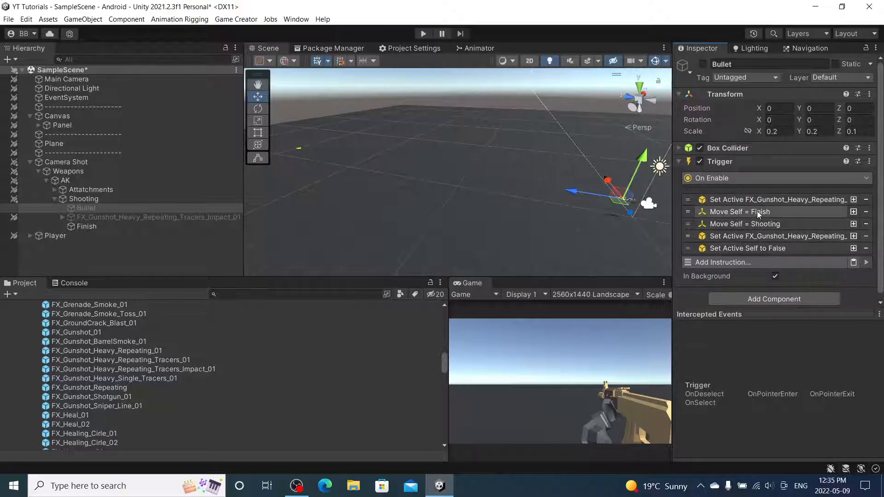
Play-test the shot by enabling the Bullet repeatedly, and remove its instruction that deactivates the gunshot effect.
click(423, 33)
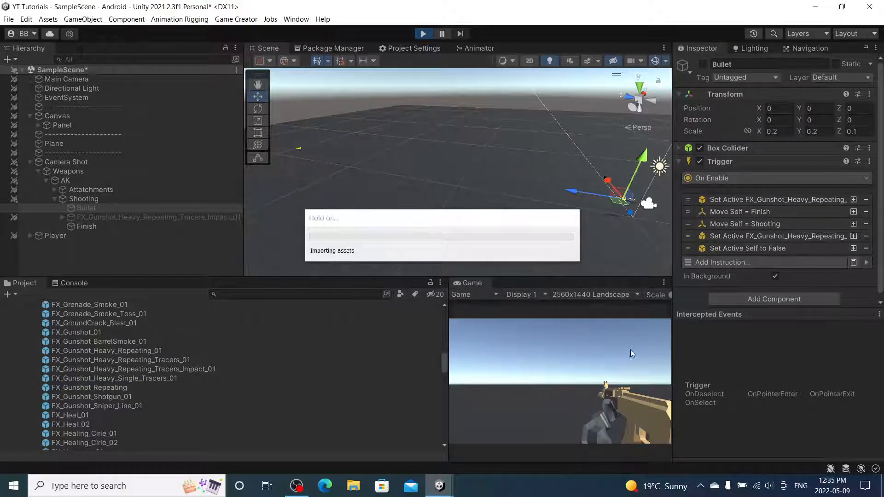
click(703, 64)
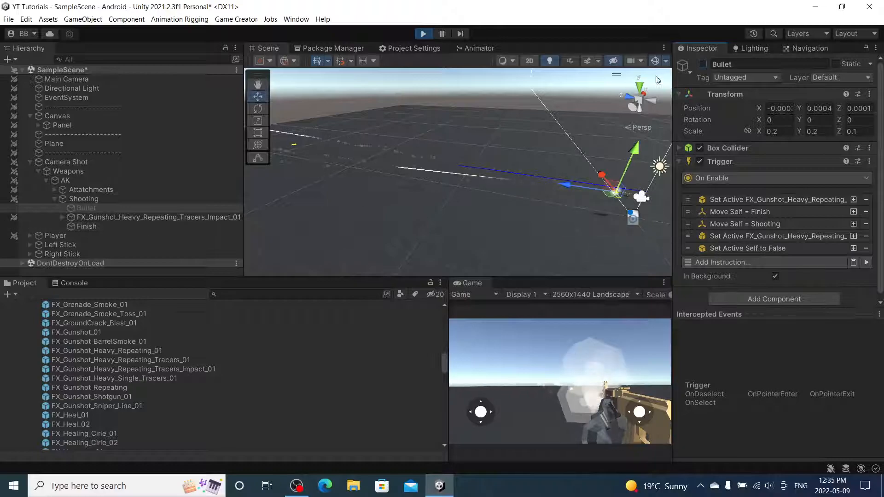
click(703, 64)
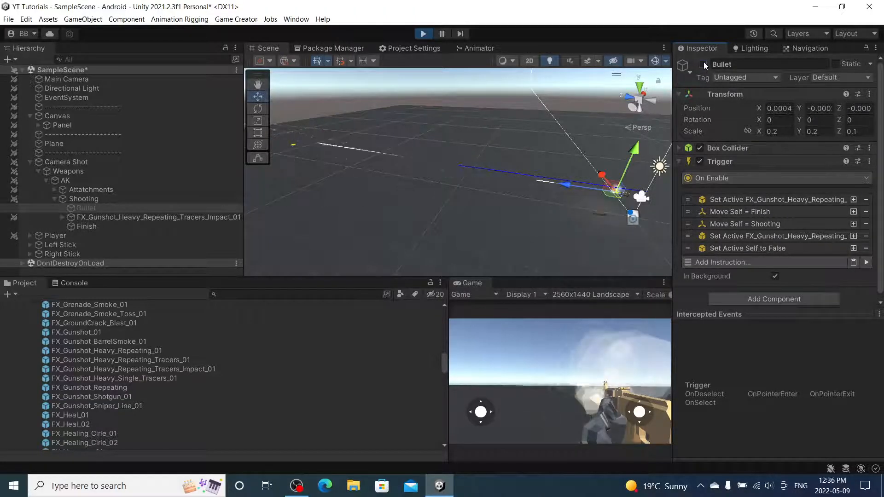
click(703, 64)
click(423, 33)
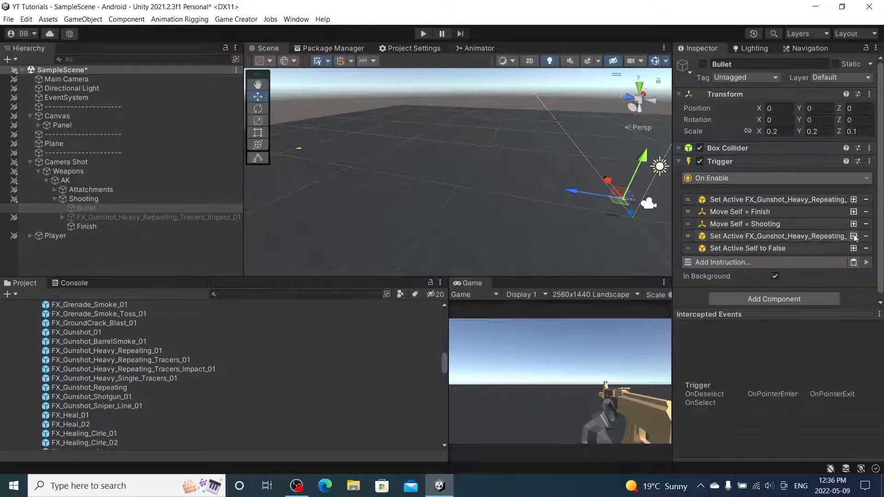
click(867, 236)
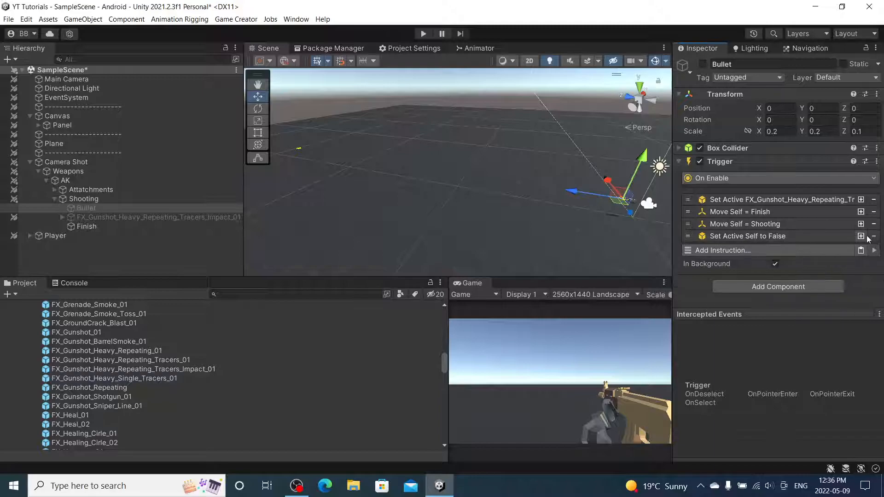
Add a Trigger component to FX_Gunshot_Heavy_Repeating_Tracers_Impact_01 under Shooting and set its event to On Enable.
click(201, 218)
click(772, 149)
click(778, 207)
text(trigg)
click(750, 240)
click(741, 178)
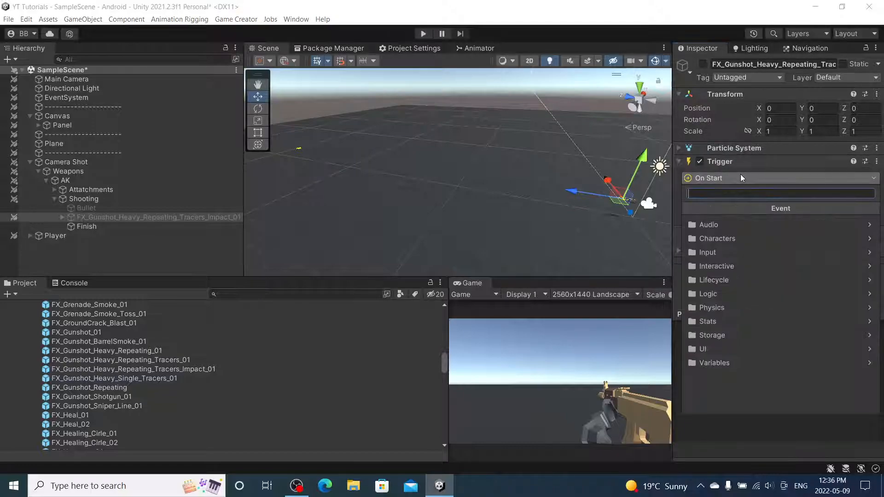
text(ena)
click(732, 237)
Add a Wait Seconds instruction of 0.5 seconds to the gunshot effect's trigger.
click(736, 202)
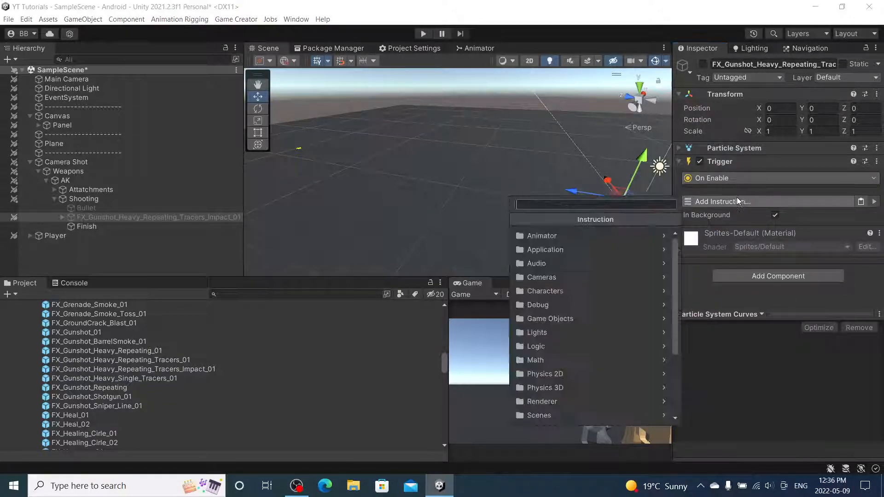
text(wait)
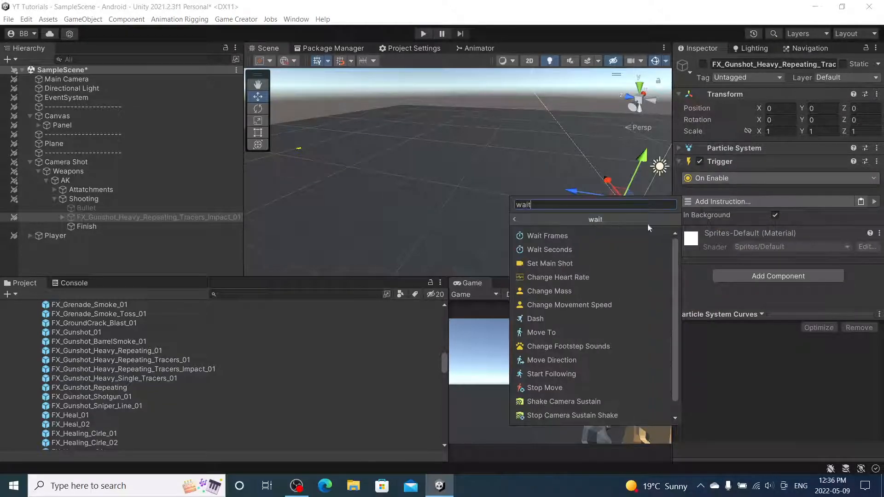
click(584, 249)
text(0.5)
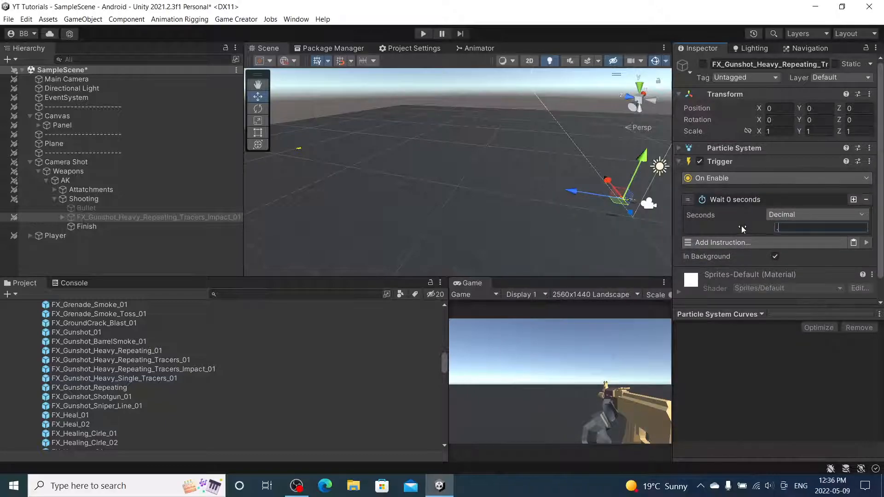
click(769, 204)
Add a Set Active instruction after the wait that sets Self to False.
click(758, 218)
text(set)
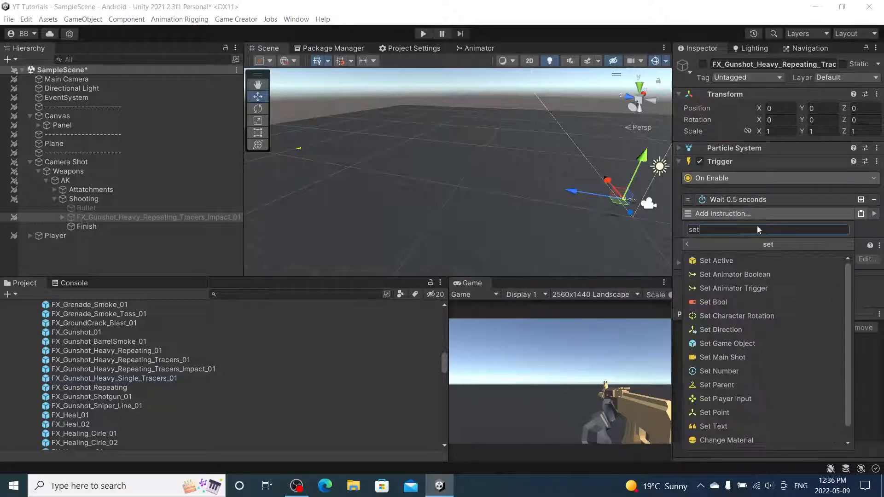
click(727, 258)
click(801, 226)
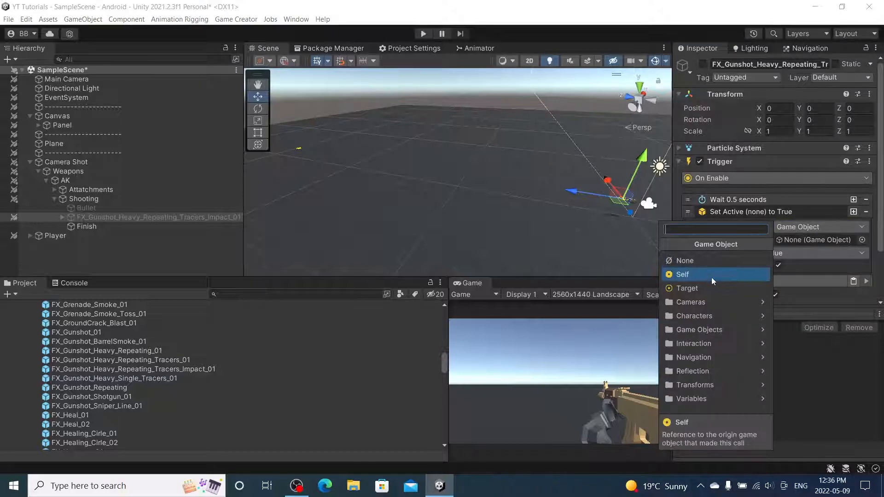
click(712, 275)
click(777, 253)
click(776, 213)
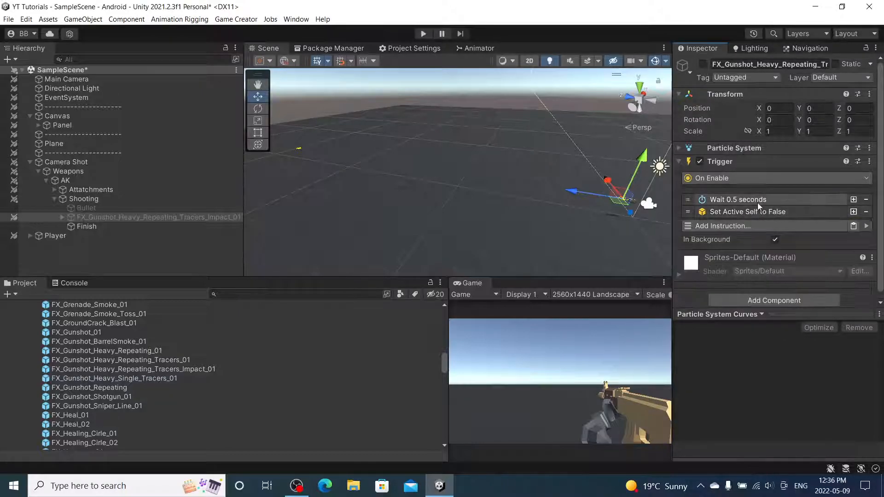
Set the wait instruction's duration to 0.4 seconds.
click(758, 201)
text(4)
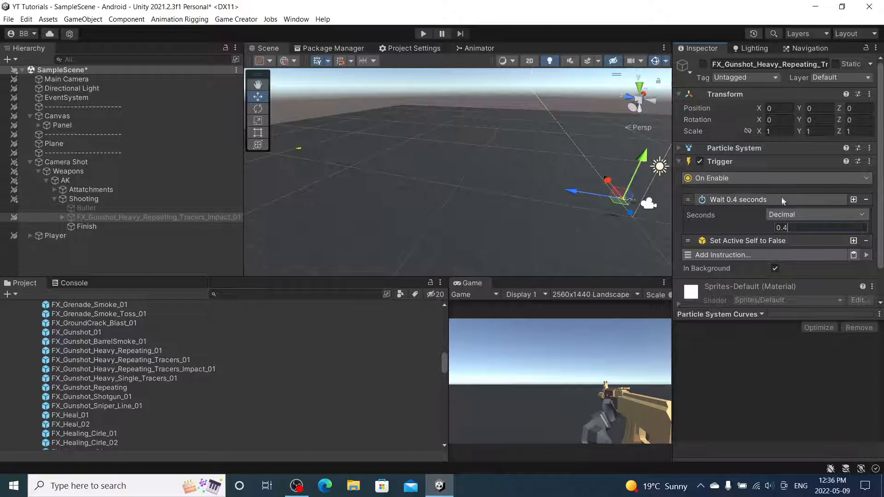
click(780, 199)
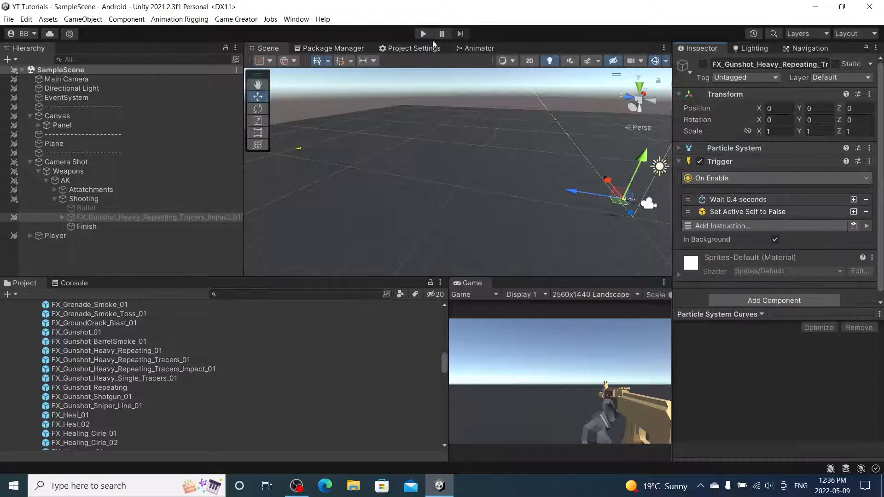
Play-test the gunshot effect by enabling it repeatedly, checking how it fires and switches itself off.
click(423, 34)
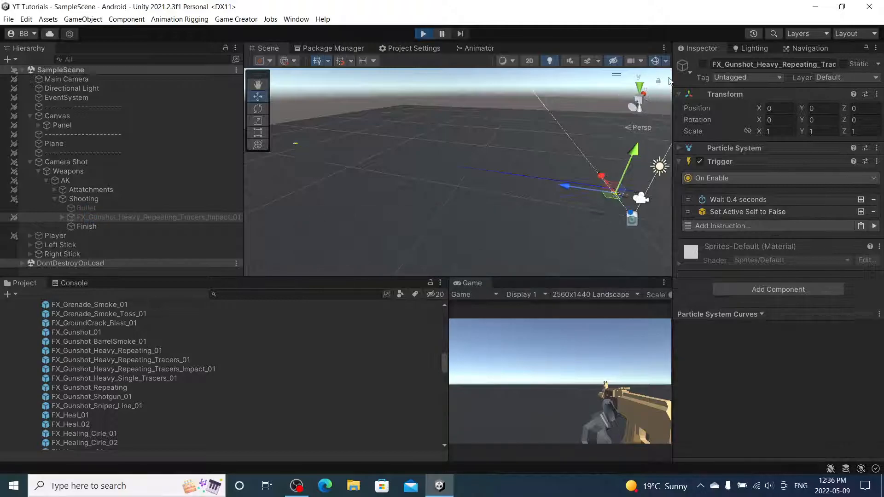
click(702, 64)
click(703, 64)
click(703, 65)
click(703, 65)
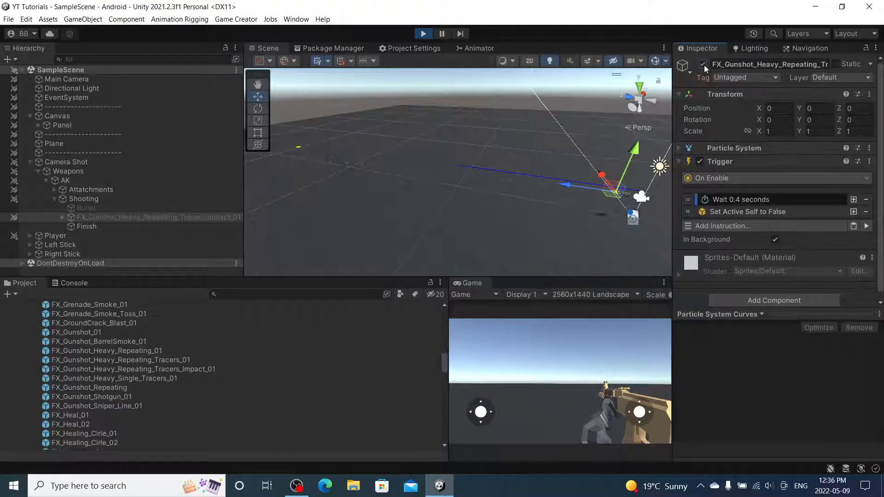
click(703, 64)
click(702, 64)
click(703, 64)
click(703, 65)
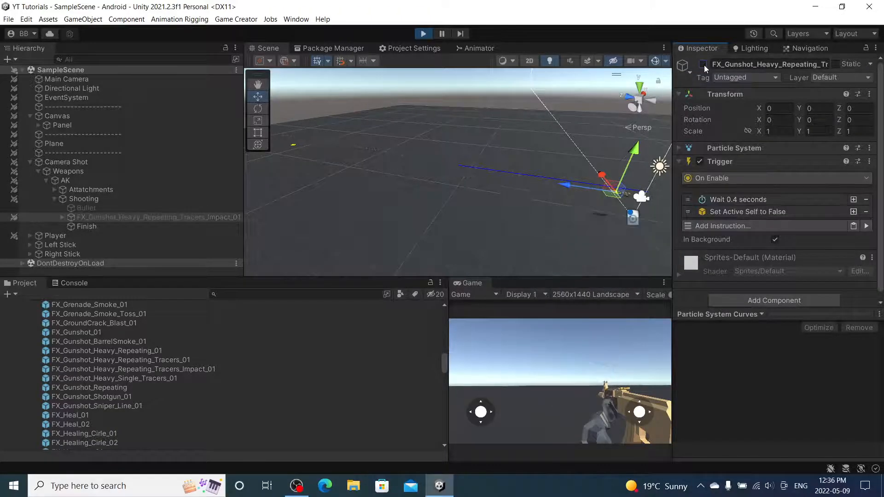
click(703, 64)
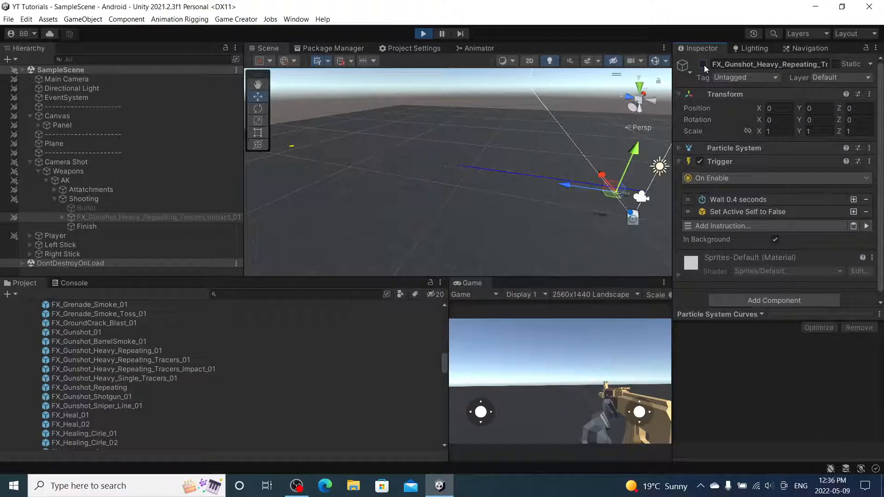
click(703, 64)
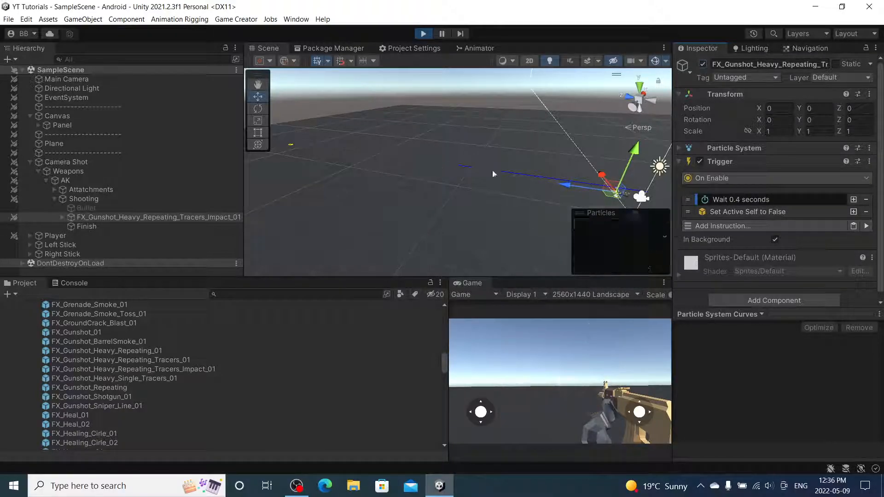
click(703, 65)
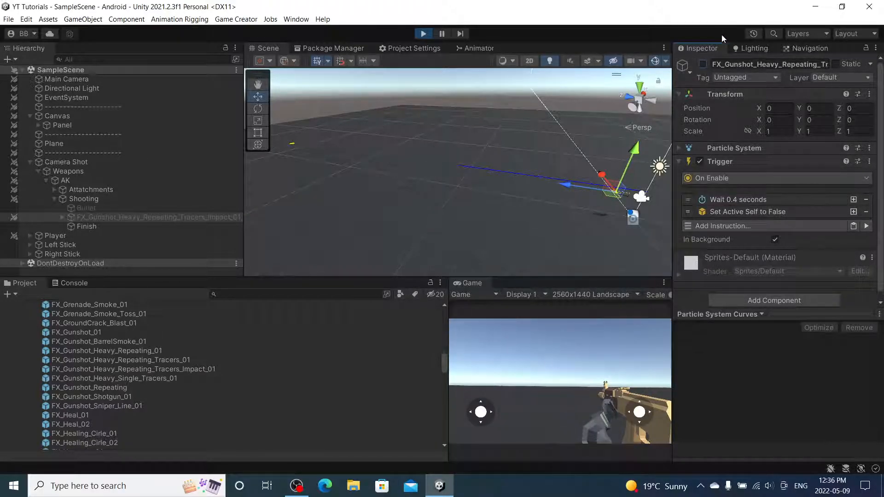
click(703, 65)
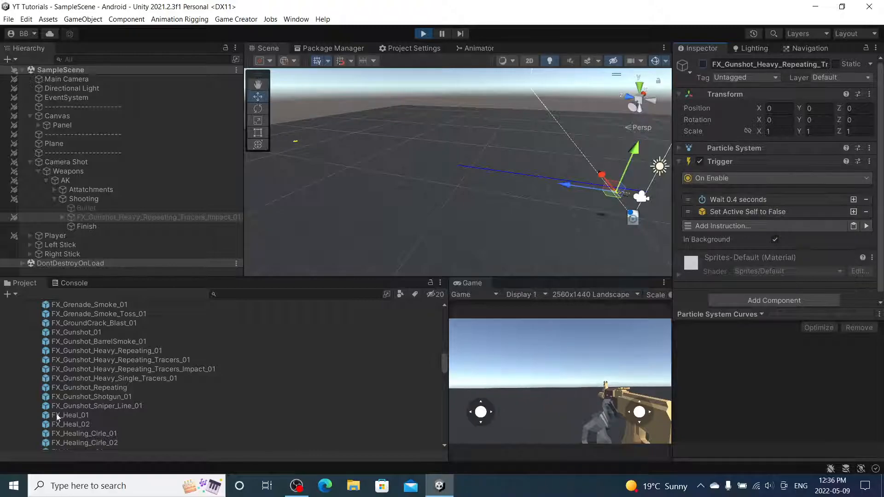
Try the FX_Gunshot_Heavy_Single_Tracers_01 prefab under Shooting in play mode, and stop the test.
mouse_move(161, 377)
mouse_down()
mouse_move(98, 222)
mouse_move(104, 201)
mouse_up()
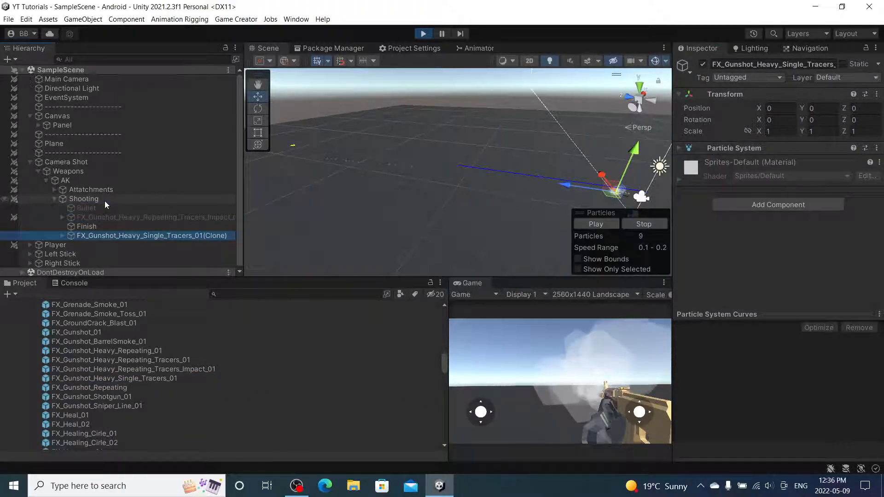
click(425, 33)
Delete the FX_Gunshot_Heavy_Repeating_Tracers_Impact_01 object from under Shooting.
click(200, 218)
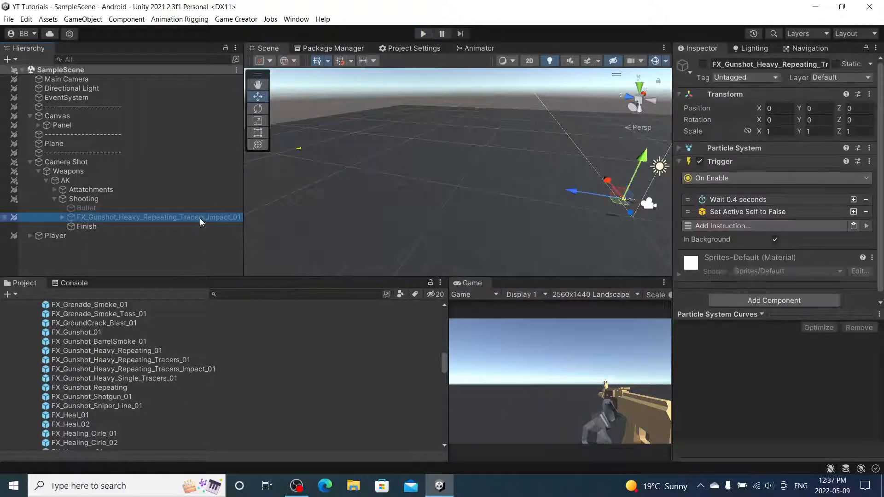
key(Delete)
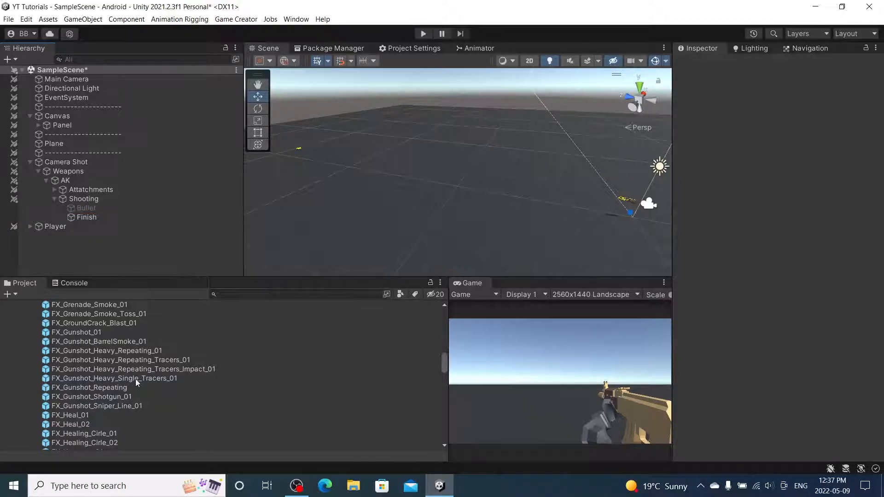
Add the FX_Gunshot_Heavy_Single_Tracers_01 prefab under Shooting, deactivate it and unpack the prefab.
drag(134, 381, 97, 203)
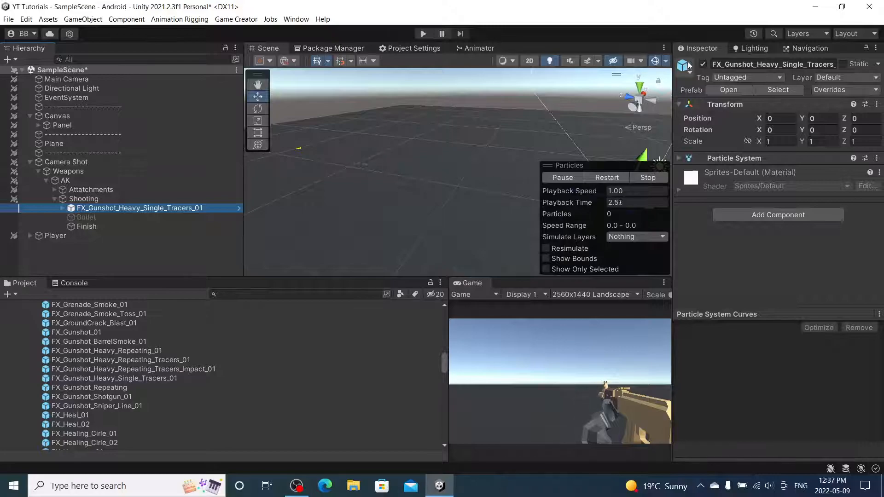
click(702, 64)
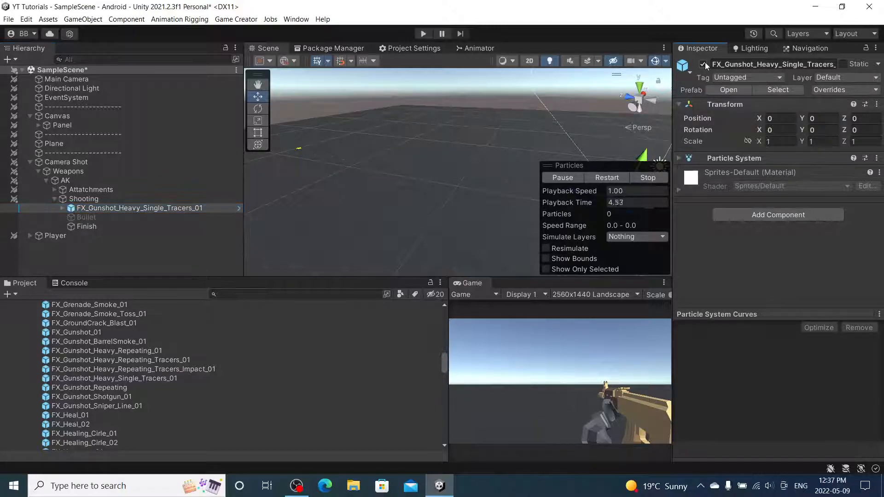
right_click(180, 205)
mouse_move(267, 261)
click(373, 317)
Assign FX_Gunshot_Heavy_Single_Tracers_01 as the target of Bullet's first Set Active instruction, and place the effect below Bullet in the hierarchy.
click(87, 217)
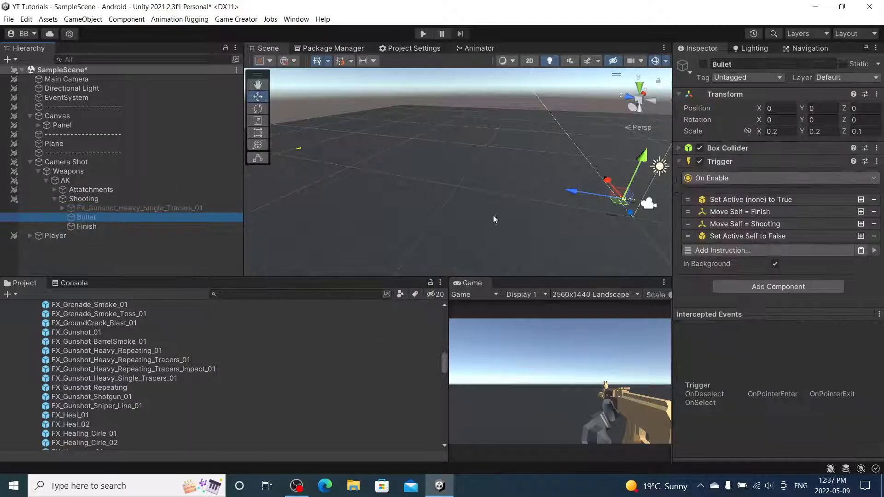
click(799, 199)
click(148, 210)
drag(149, 210, 815, 228)
drag(147, 209, 176, 216)
Add a Trigger component to FX_Gunshot_Heavy_Single_Tracers_01 and set its event to On Enable.
click(778, 204)
click(753, 246)
click(759, 181)
text(enas)
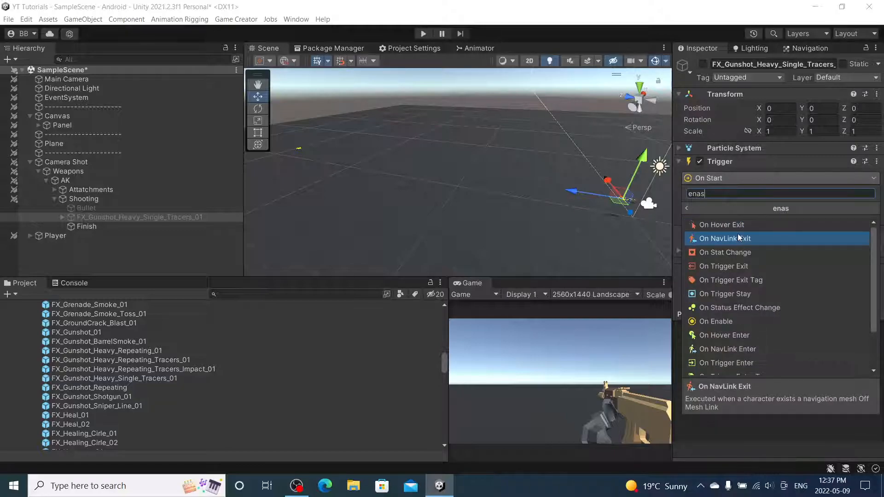
click(743, 235)
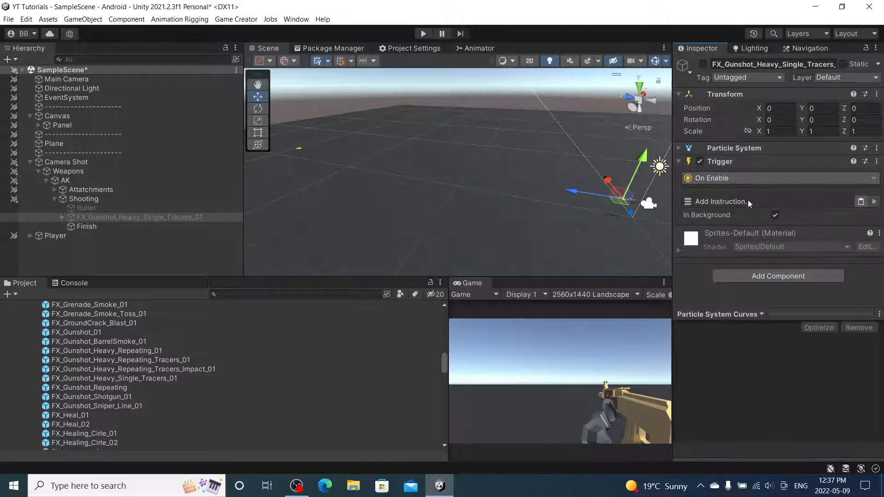
Add a wait instruction of 0.4 seconds to the tracer effect's trigger.
click(748, 202)
text(wait)
click(598, 249)
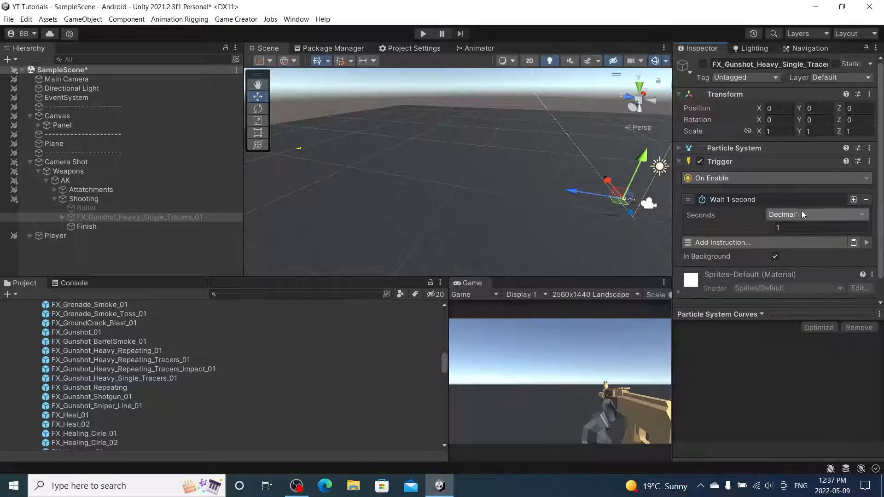
drag(806, 227, 770, 217)
click(791, 201)
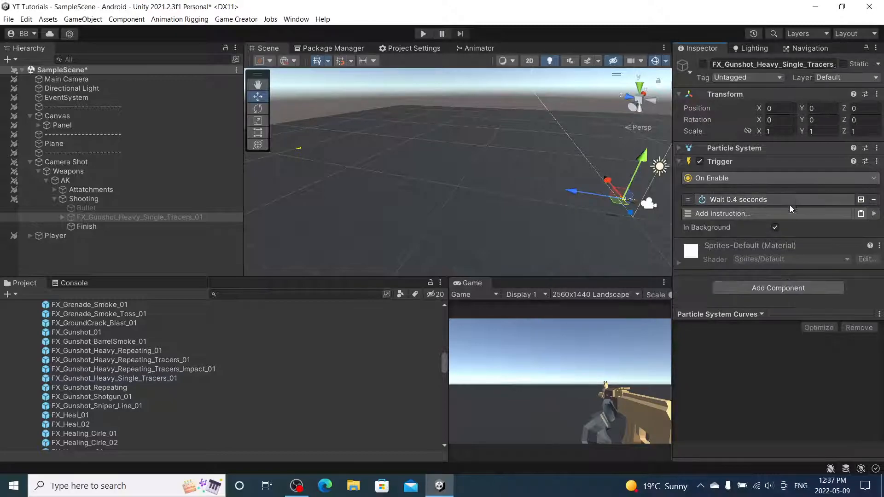
Add a Set Active instruction after the wait, targeting Self with Active set to false.
click(775, 214)
text(set)
click(754, 261)
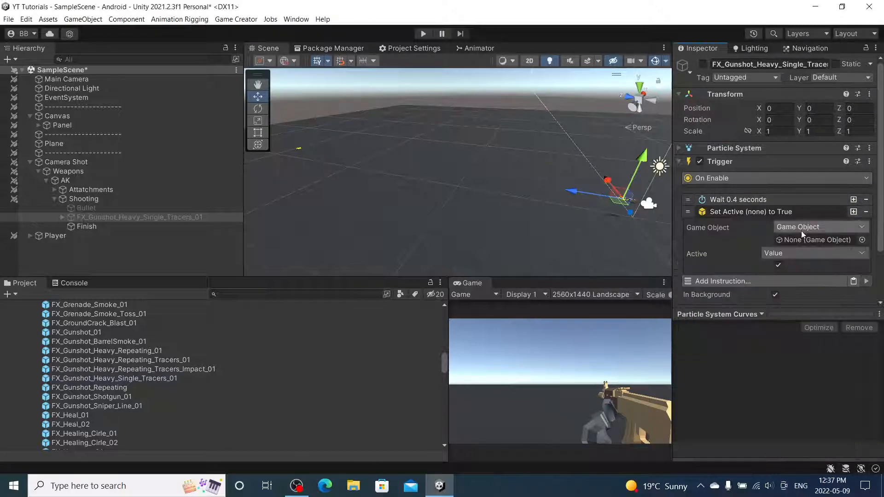
click(810, 227)
click(761, 270)
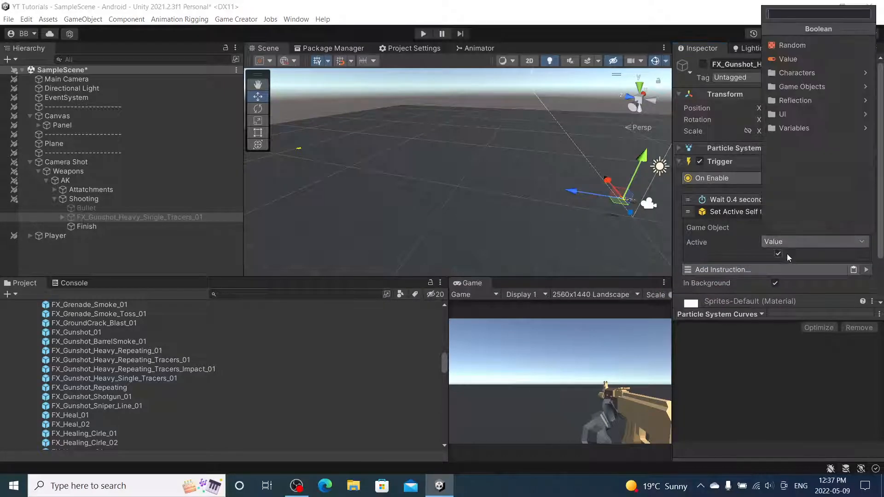
click(775, 279)
click(778, 255)
click(778, 213)
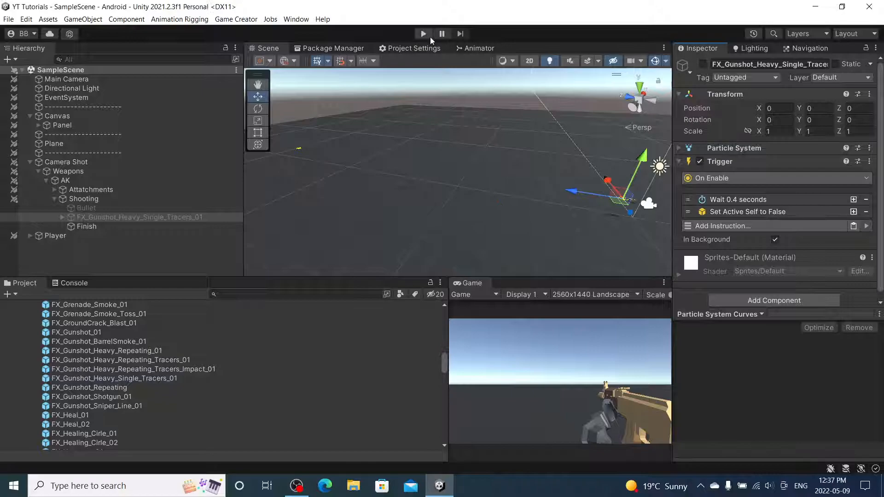
Play-test the single tracer effect by enabling it repeatedly, check Bullet's trigger instructions, and stop the test.
click(424, 34)
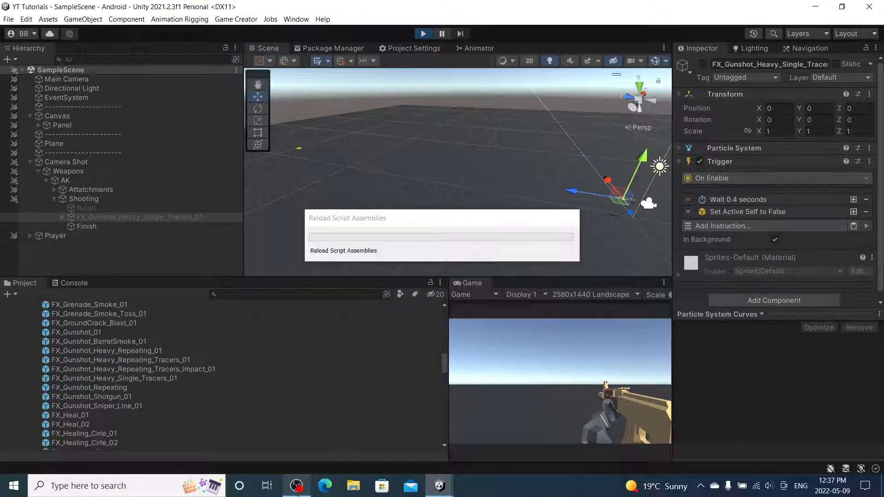
click(297, 490)
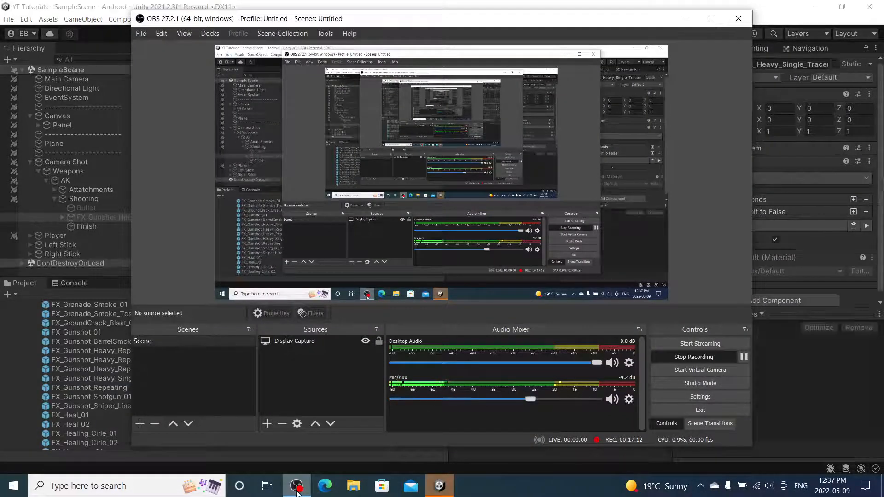
click(297, 490)
click(703, 64)
click(703, 64)
click(703, 65)
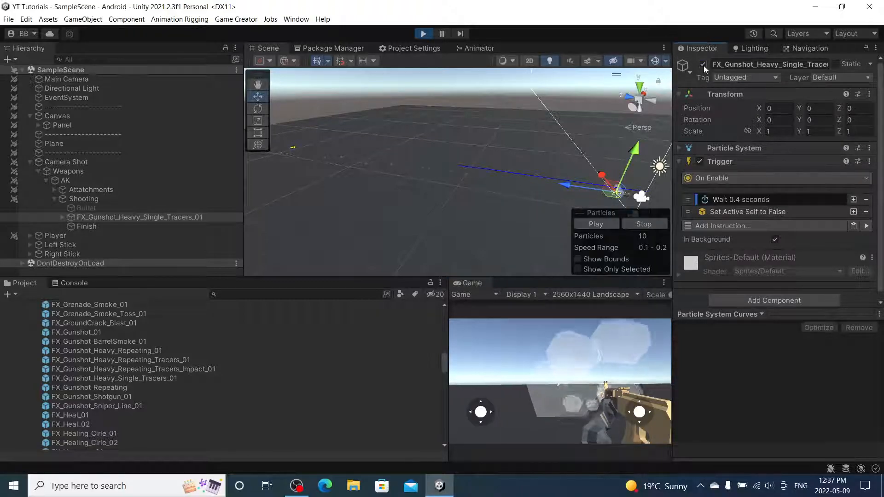
click(703, 66)
click(704, 65)
click(704, 65)
click(703, 65)
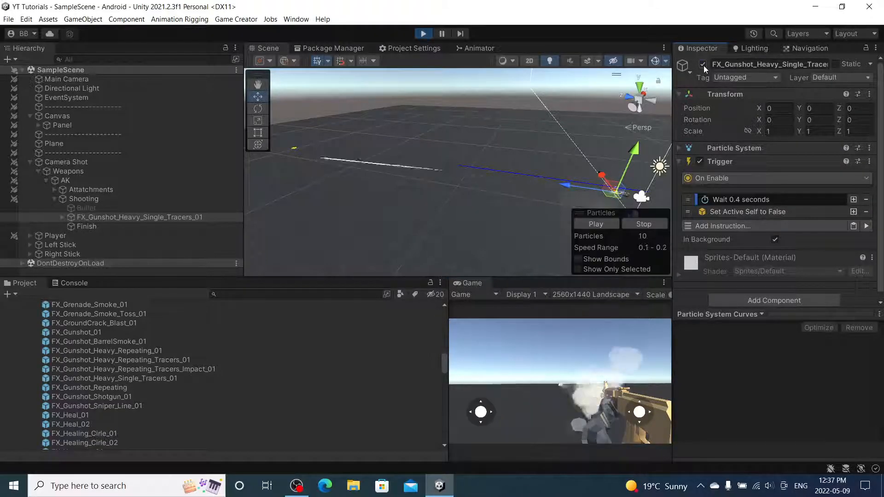
click(703, 65)
click(703, 65)
click(703, 65)
click(704, 65)
click(704, 65)
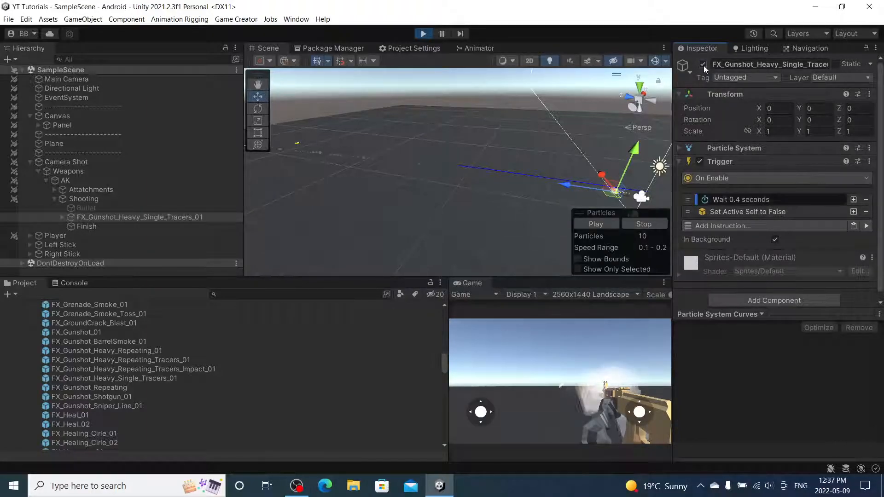
click(704, 65)
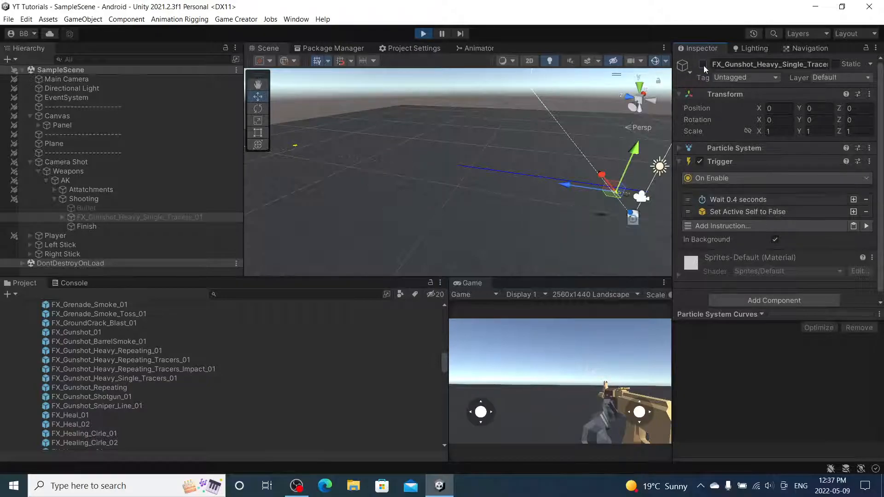
click(138, 210)
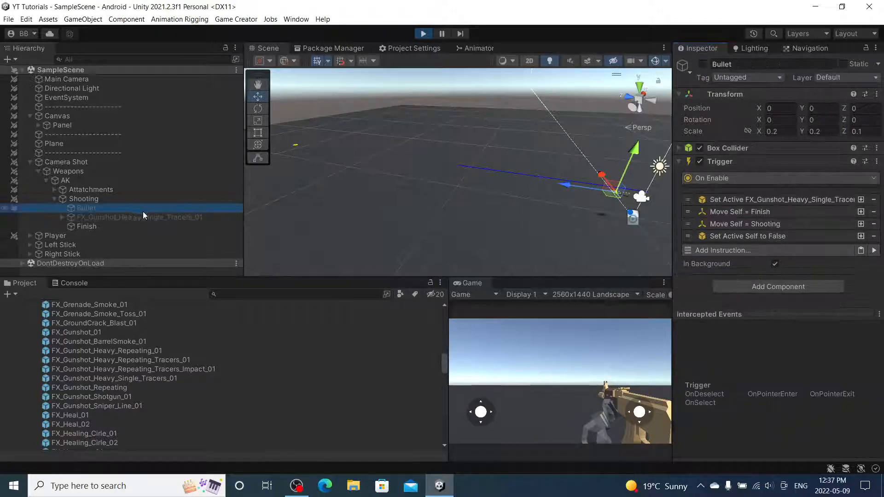
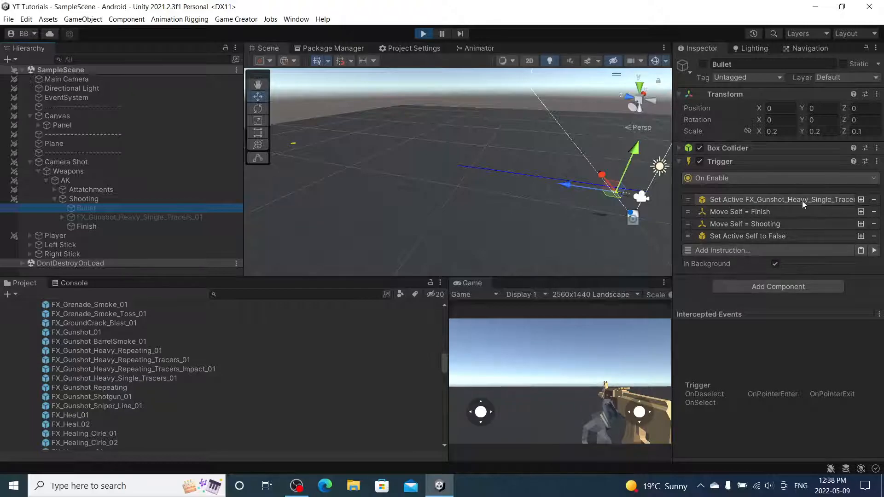
click(426, 35)
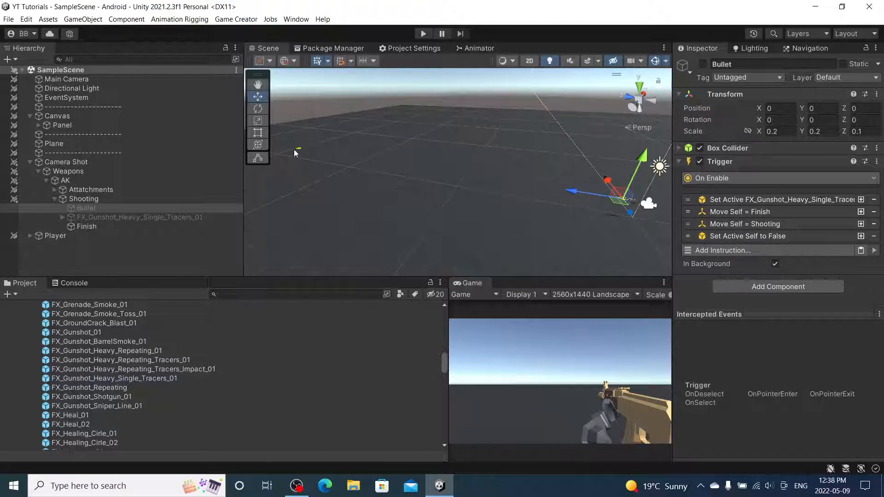
Dock the Game view beside the Scene view, collapse Camera Shot and expand the canvas Panel in the hierarchy.
drag(469, 283, 307, 53)
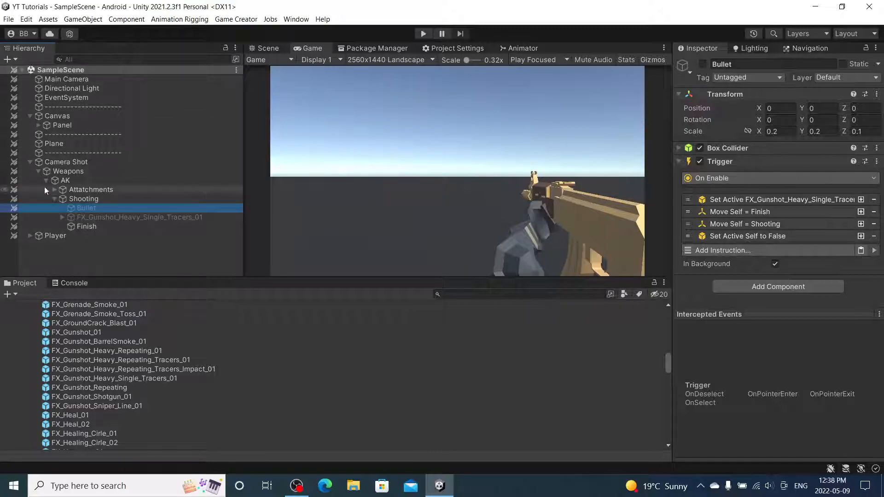
click(29, 162)
click(39, 125)
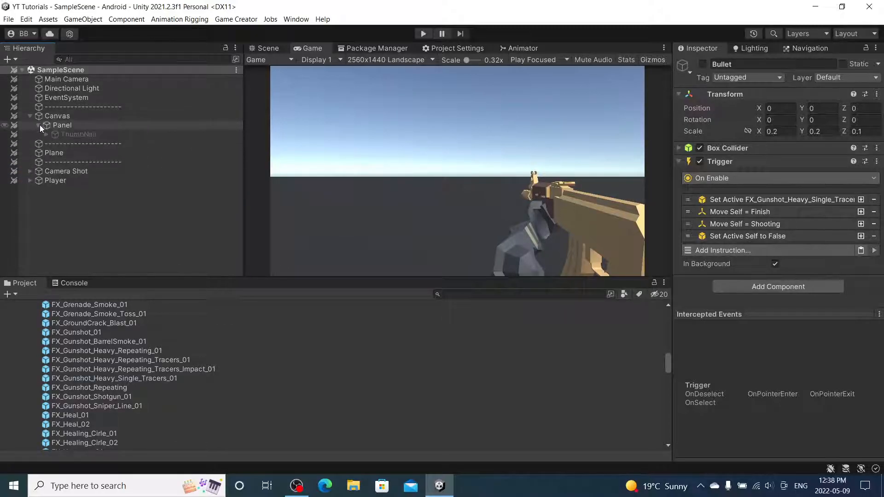
Create an empty object named Combat under the canvas Panel.
right_click(81, 127)
click(165, 257)
text(Comabt)
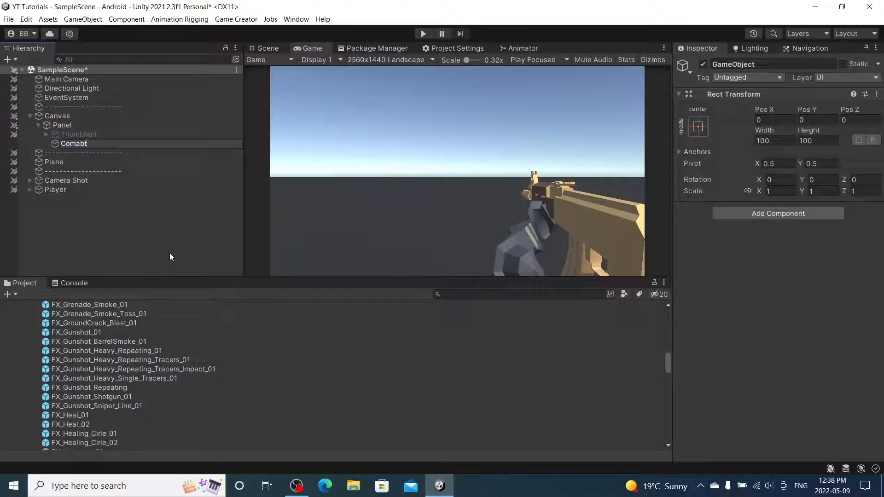
key(Return)
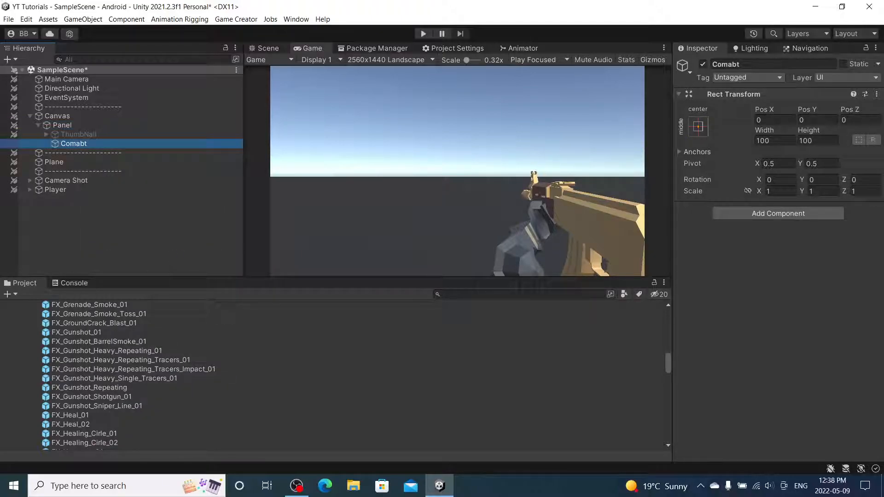
click(738, 65)
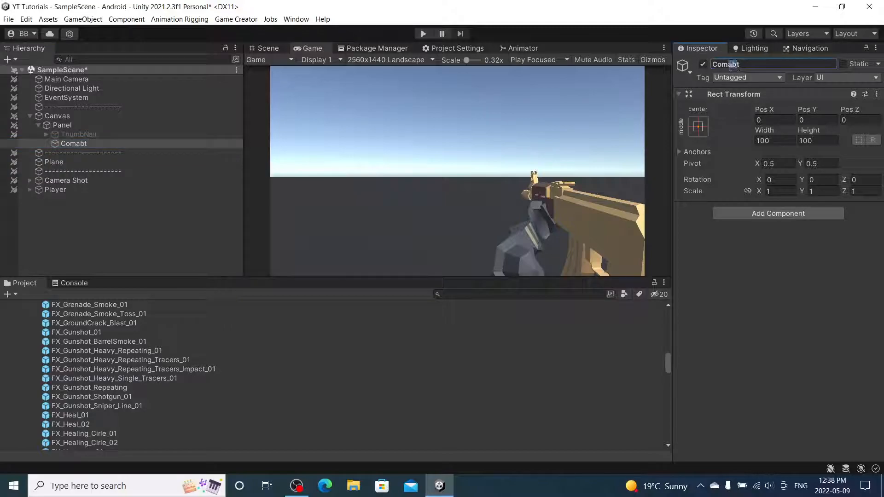
Create a Game Creator UI button and nest it under Combat.
right_click(81, 143)
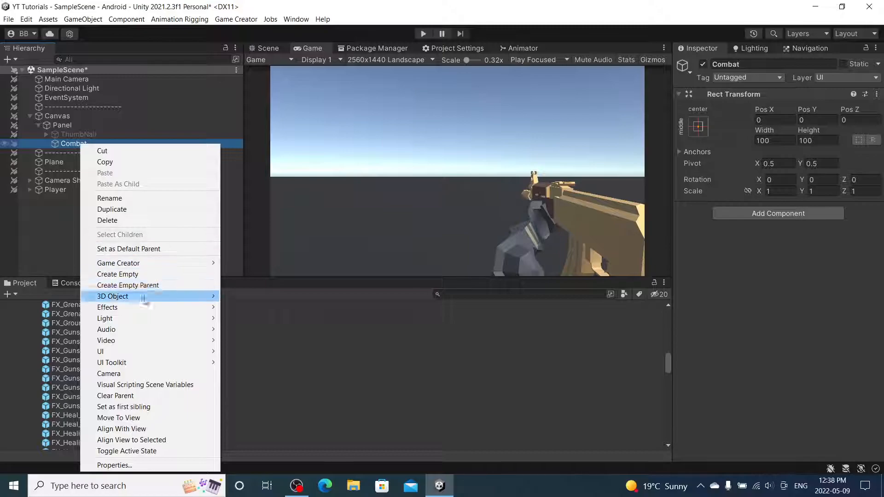
mouse_move(141, 351)
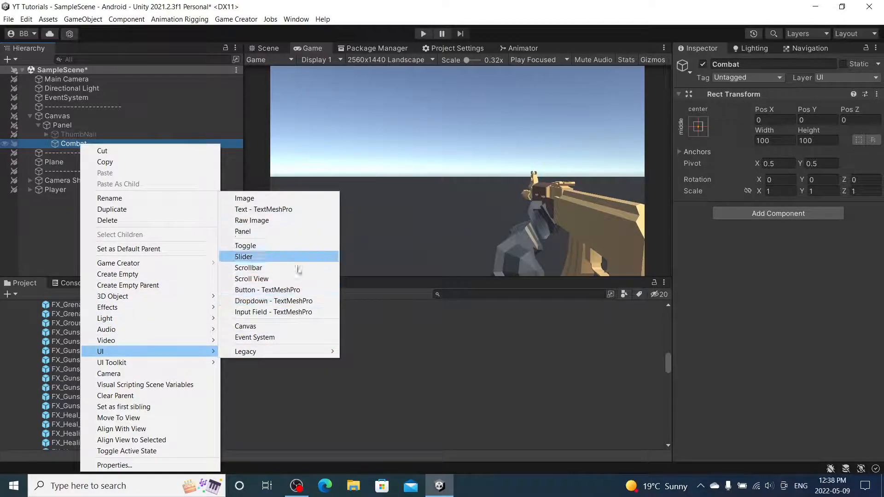
mouse_move(212, 266)
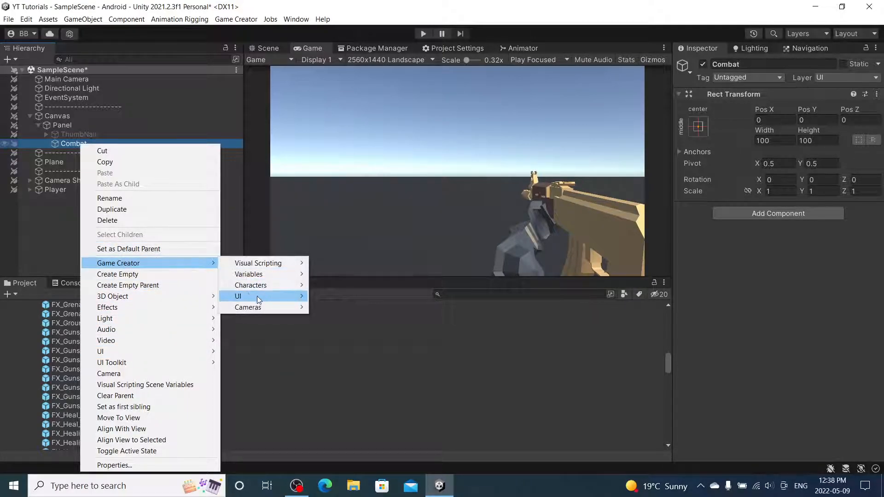
mouse_move(257, 297)
click(351, 297)
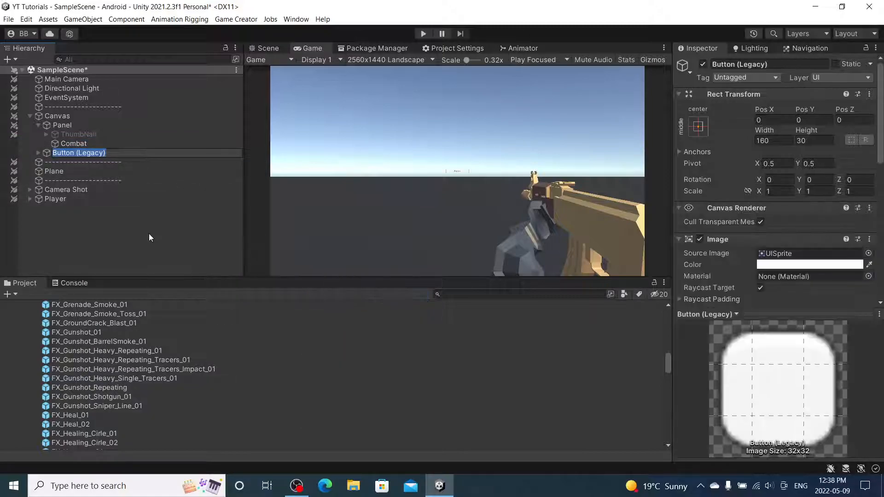
drag(89, 156, 91, 143)
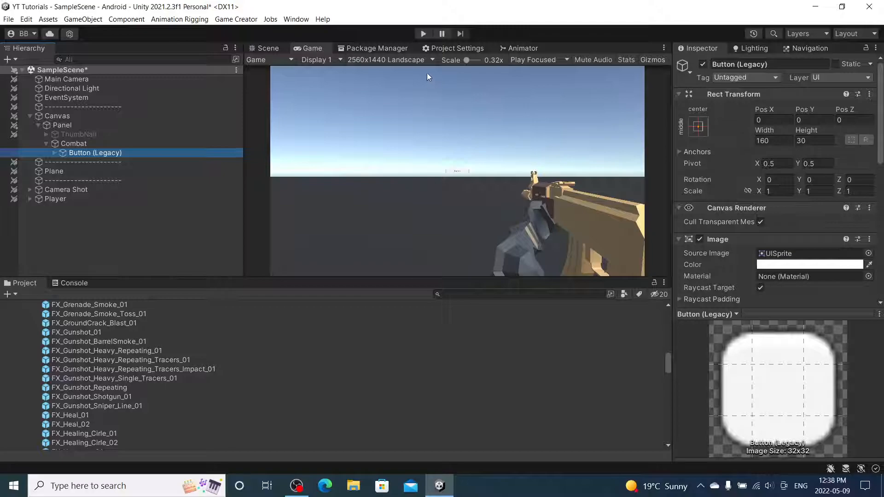
Set the button's height to 160, move it to about X 830, Y -382 on the canvas, and check it in the Game view.
click(751, 138)
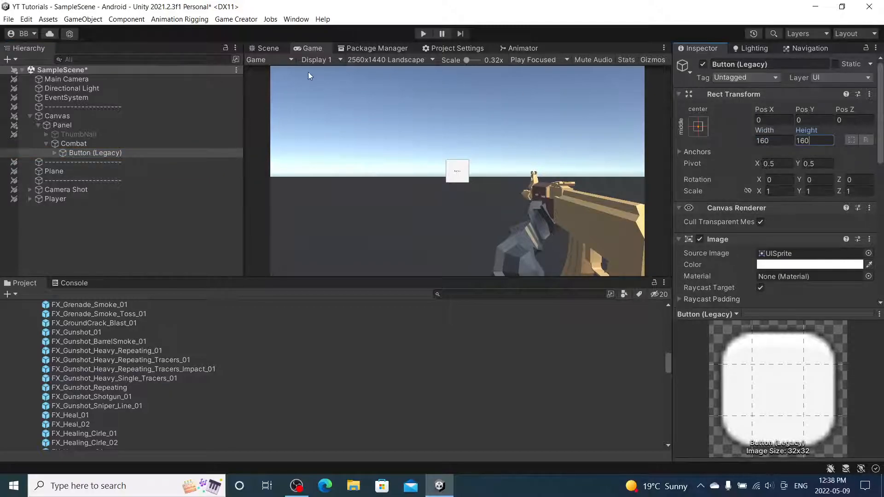
click(277, 51)
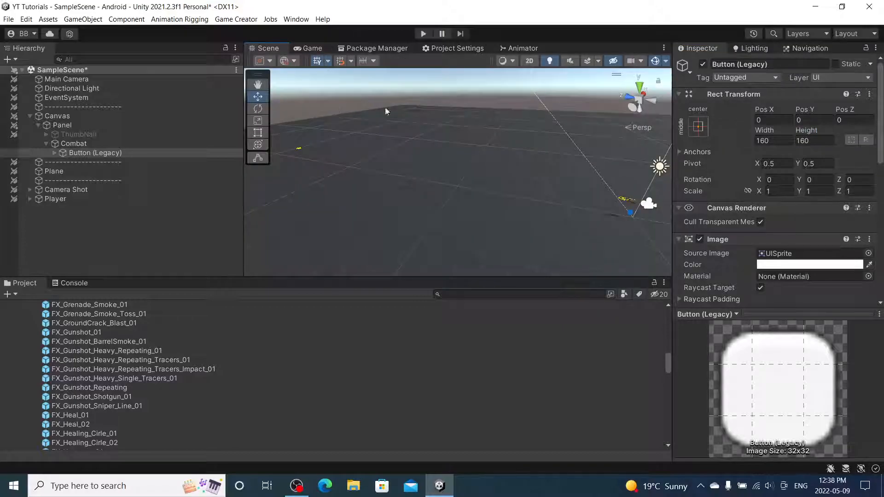
key(f)
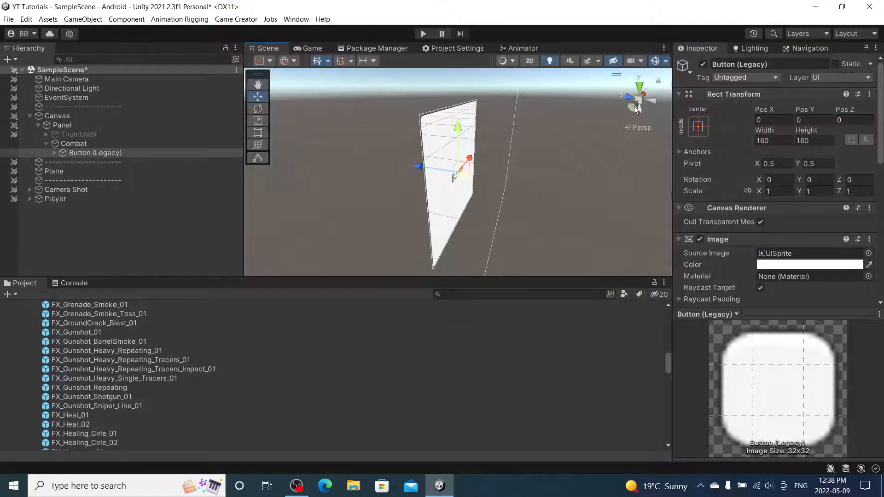
click(654, 99)
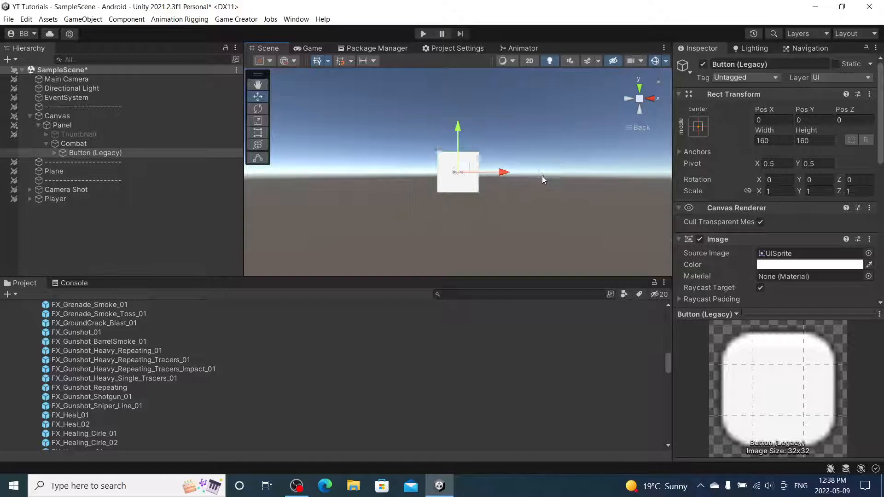
scroll(543, 176, down, 4)
middle_drag(543, 175, 502, 134)
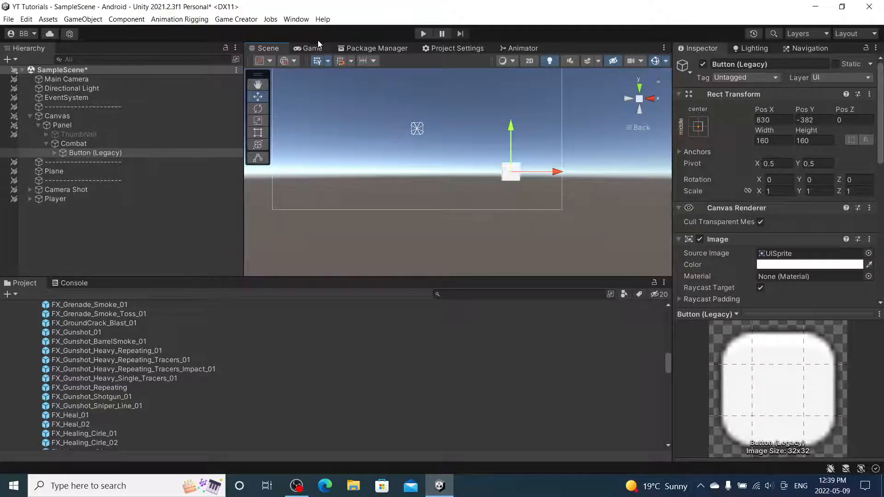
click(308, 48)
Delete the text label object nested inside the Combat button.
click(54, 152)
click(54, 153)
click(102, 165)
key(Delete)
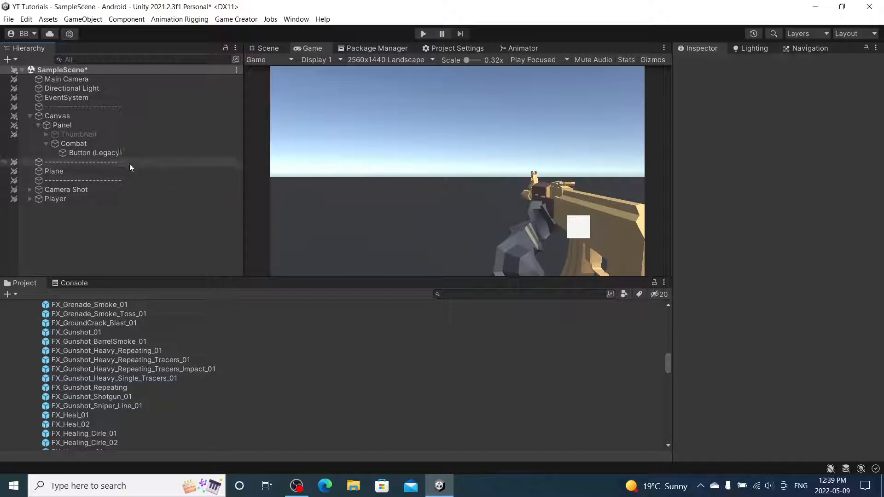
Set the source image of the button under Combat to the icon_aim_6 sprite.
click(118, 146)
click(117, 154)
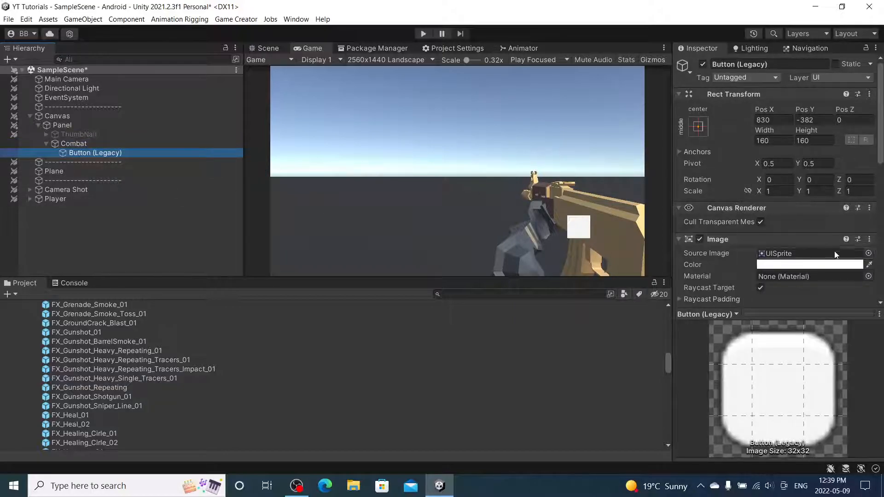
click(868, 254)
text(aim)
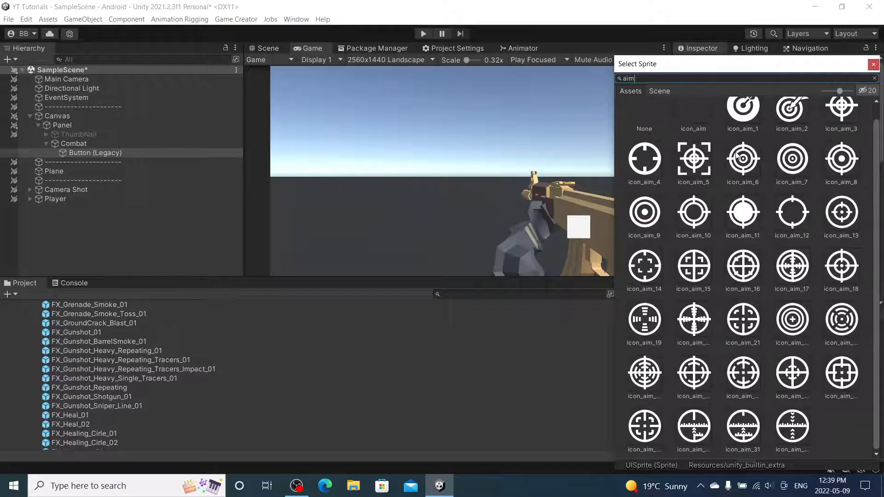
double_click(737, 155)
Run the scene and reposition the aim button to about X 638.4, Y -249.3, clear of the right joystick.
click(422, 34)
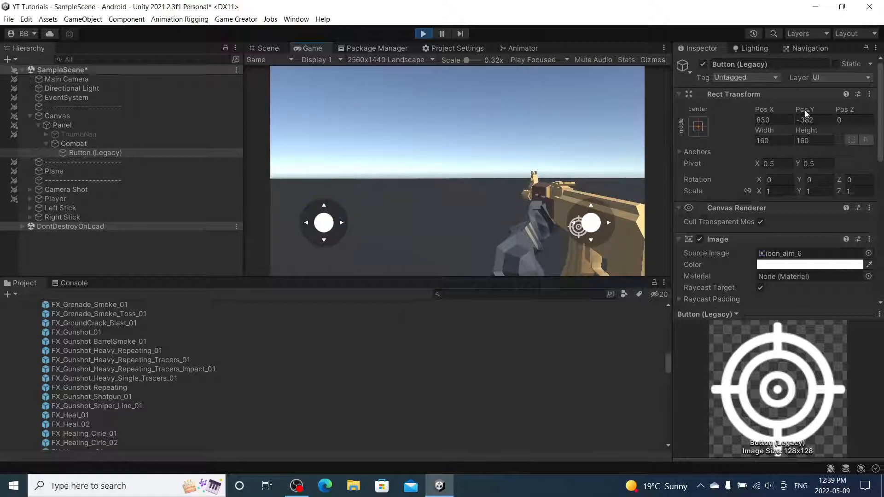
drag(806, 112, 724, 114)
drag(880, 129, 525, 122)
mouse_move(817, 110)
mouse_down()
mouse_move(842, 111)
mouse_move(782, 114)
mouse_move(811, 115)
mouse_up()
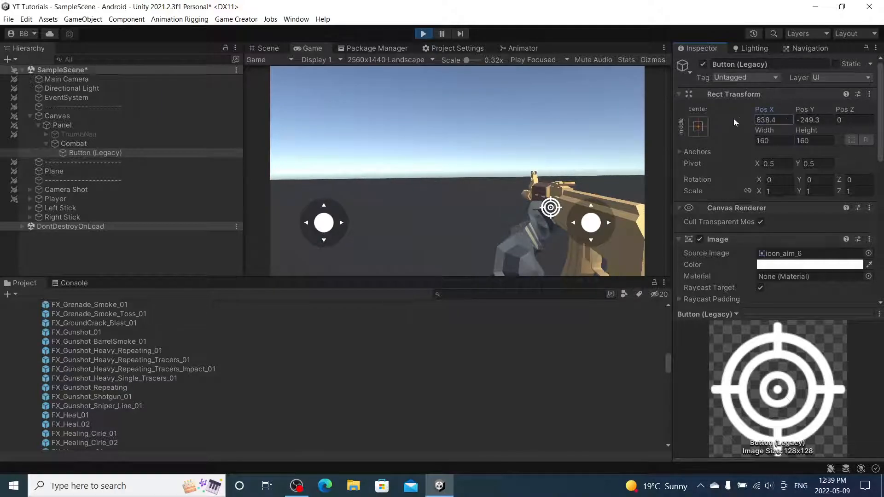
Copy the aim button's Rect Transform component from play mode, stop the game, and paste its values onto the same button.
click(869, 94)
mouse_move(801, 185)
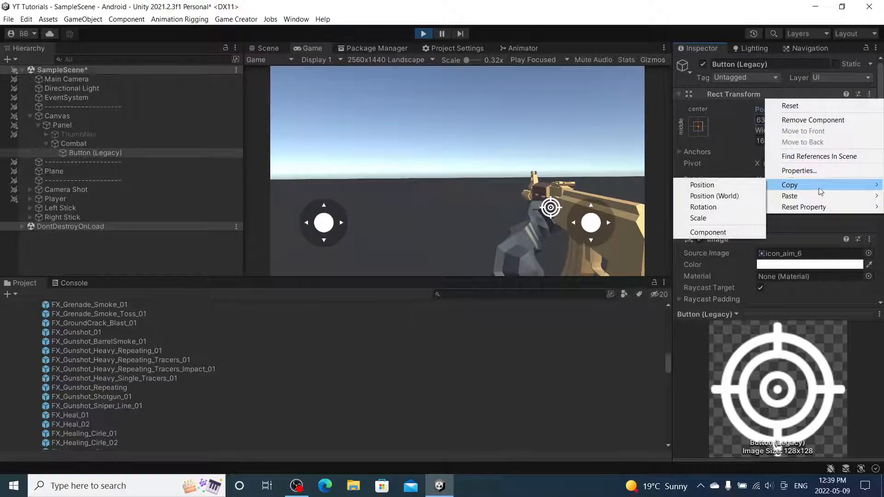
click(695, 233)
key(ctrl+p)
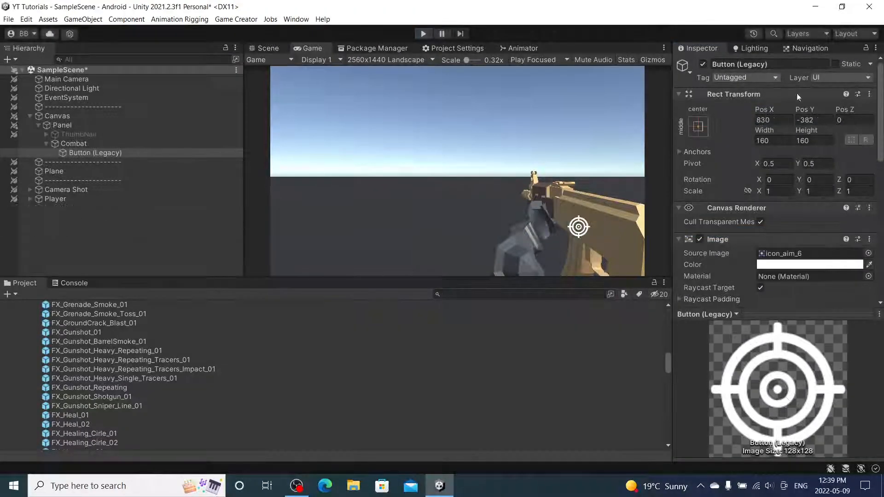
click(870, 95)
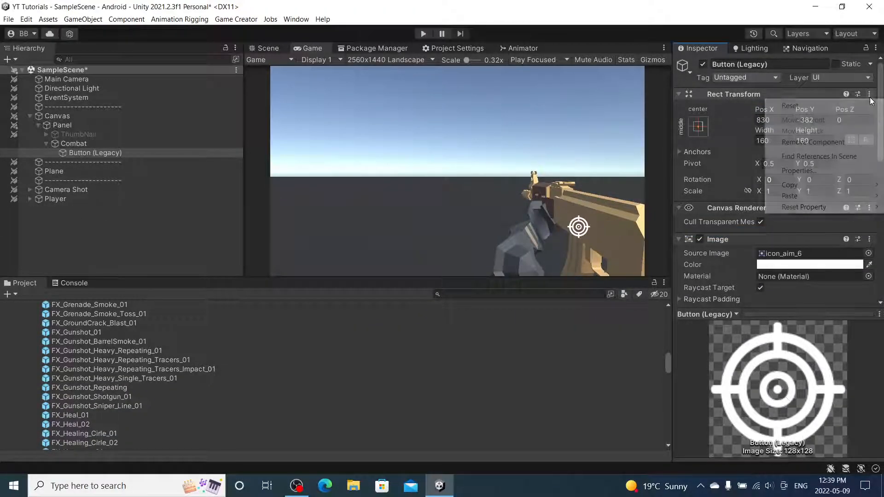
mouse_move(816, 194)
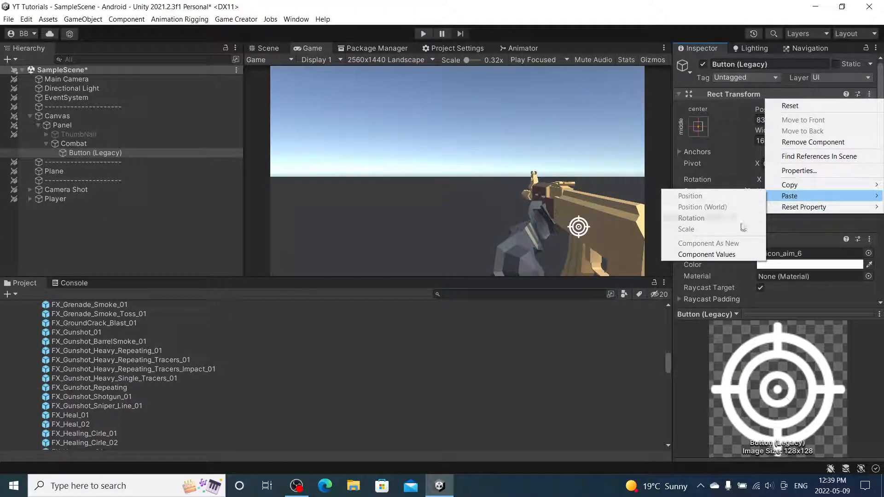
click(714, 254)
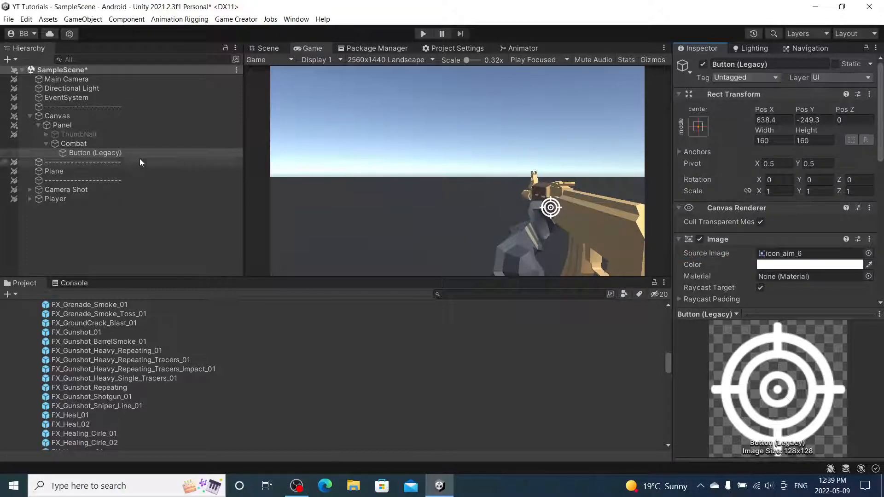
Rename the Button (Legacy) object to Button.
click(729, 65)
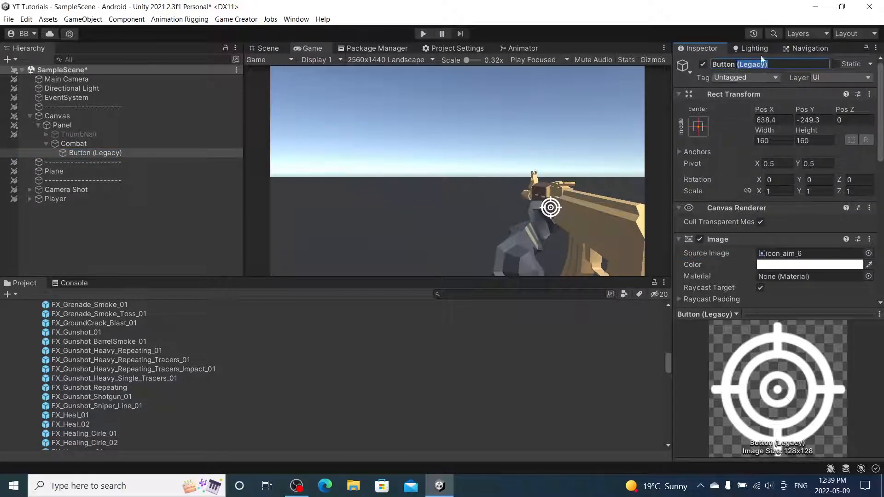
text(Button)
key(Return)
Add a Set Active instruction to the button that sets the AK's Bullet object to True.
scroll(829, 235, down, 10)
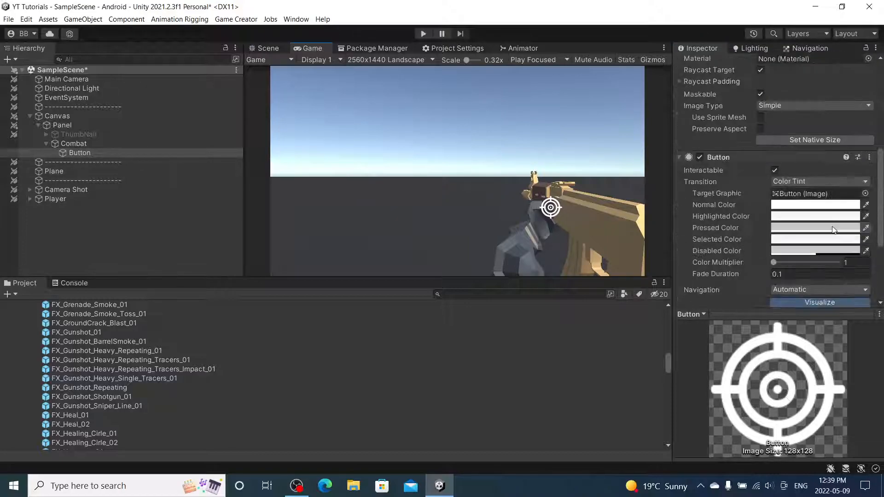
click(866, 190)
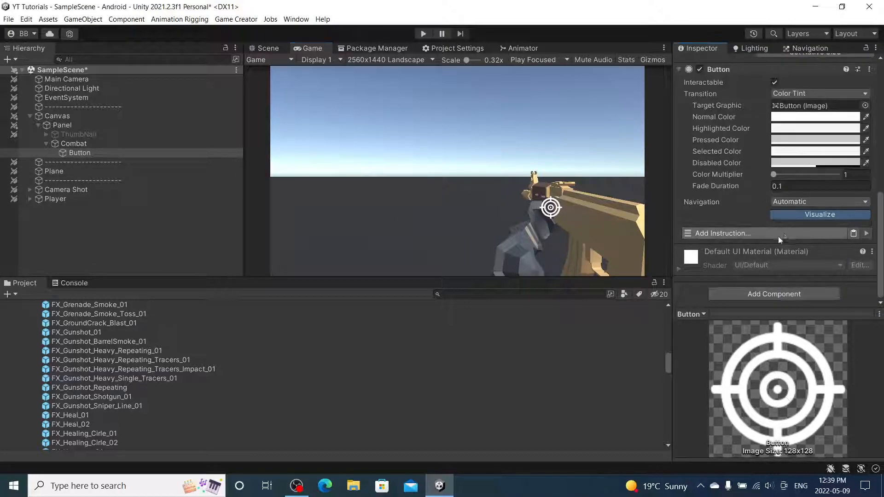
click(774, 235)
text(set)
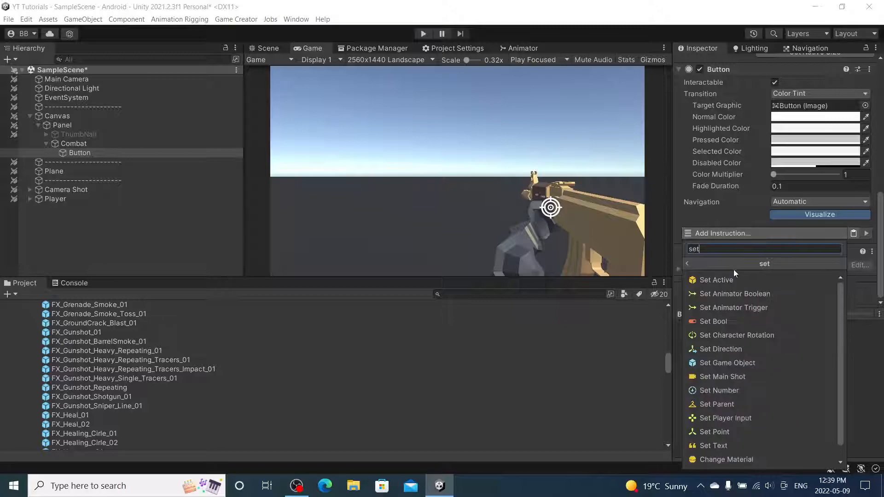
click(727, 278)
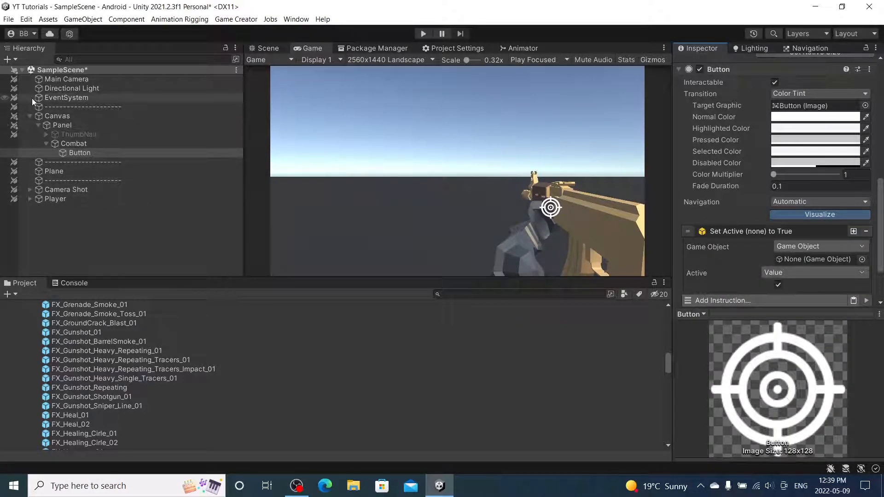
click(30, 189)
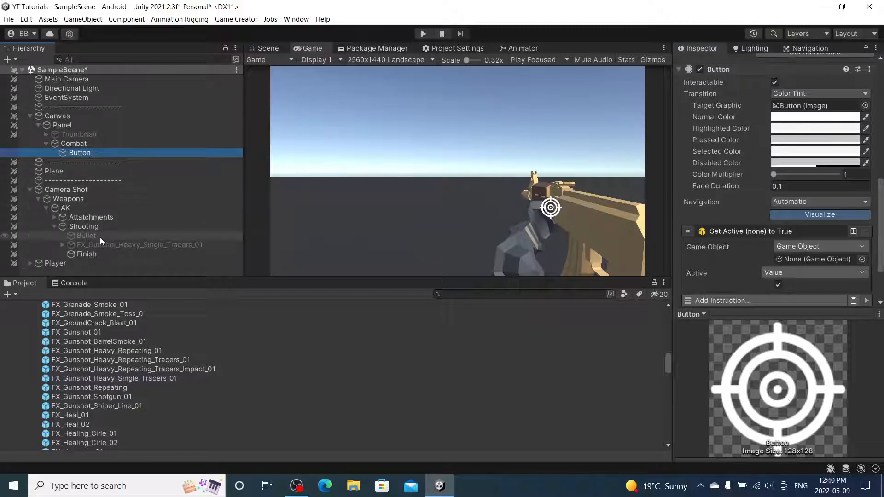
click(806, 234)
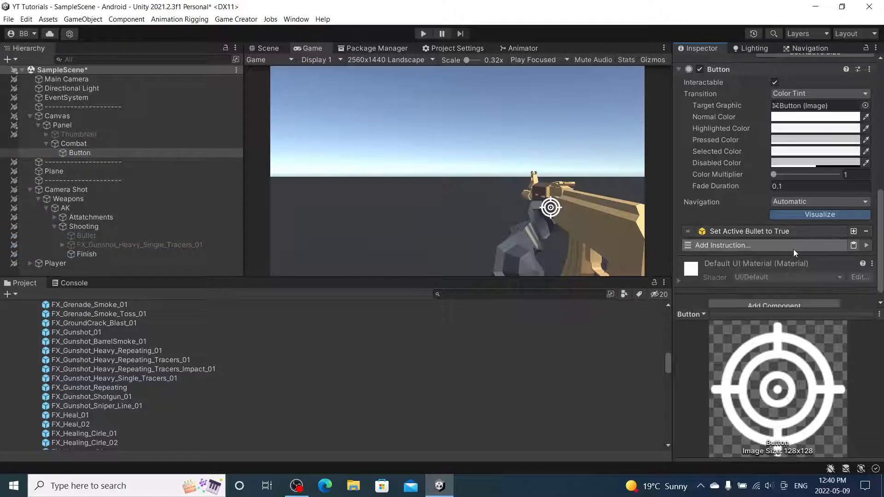
Add a Wait Seconds instruction of 0.6 seconds after the Set Active Bullet instruction.
click(793, 247)
text(wait)
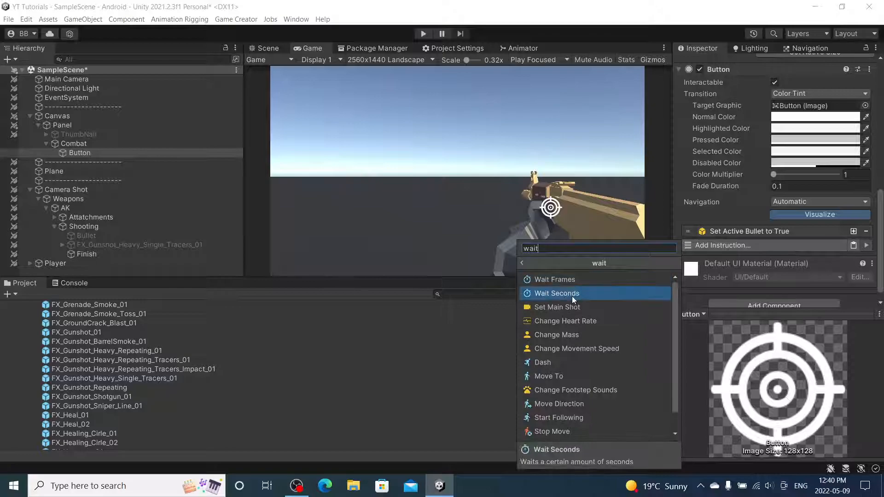
click(573, 295)
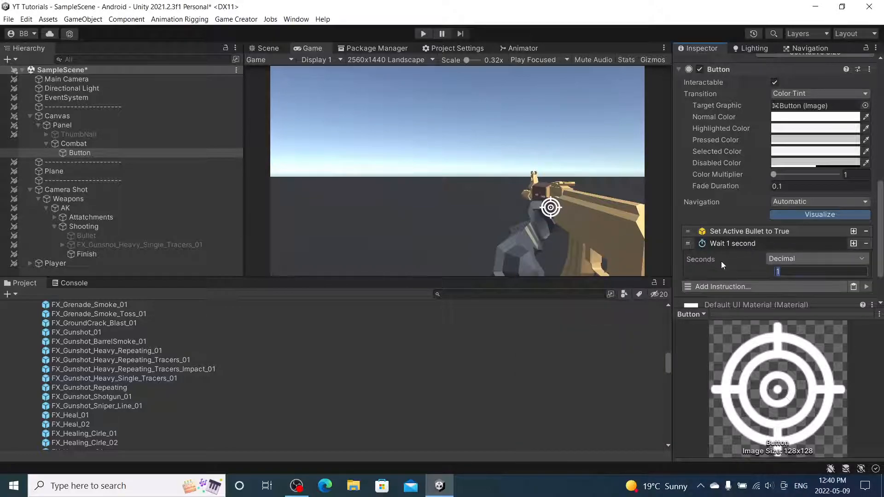
text(0.6)
click(732, 244)
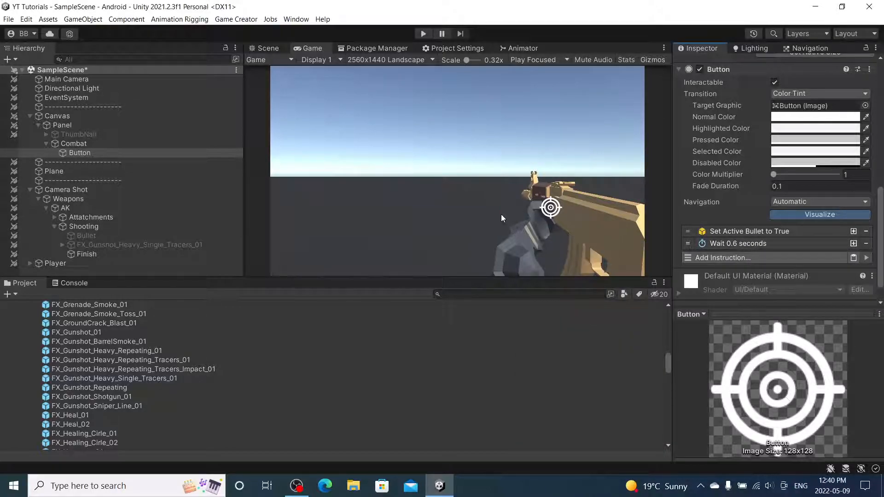
Play the scene and test firing the AK repeatedly with the on-screen aim button, turning the view between shots.
click(423, 34)
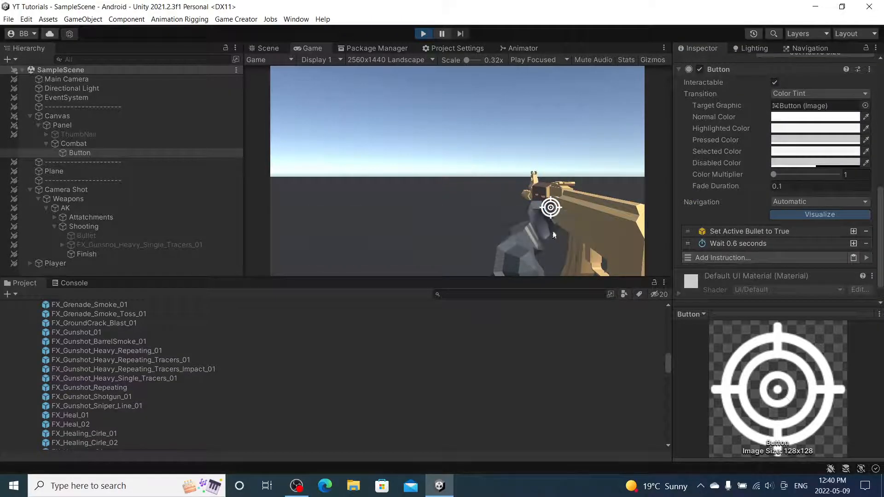
click(553, 213)
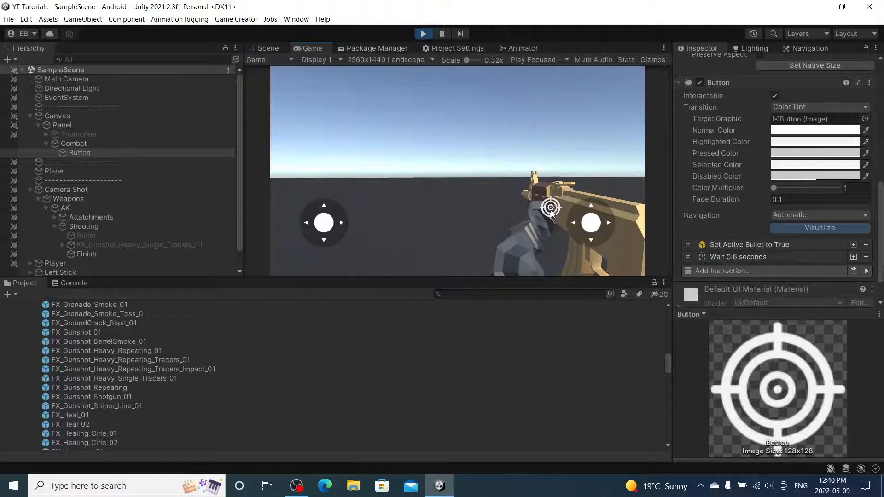
click(553, 214)
click(552, 213)
drag(591, 223, 535, 223)
click(547, 208)
click(547, 208)
click(555, 205)
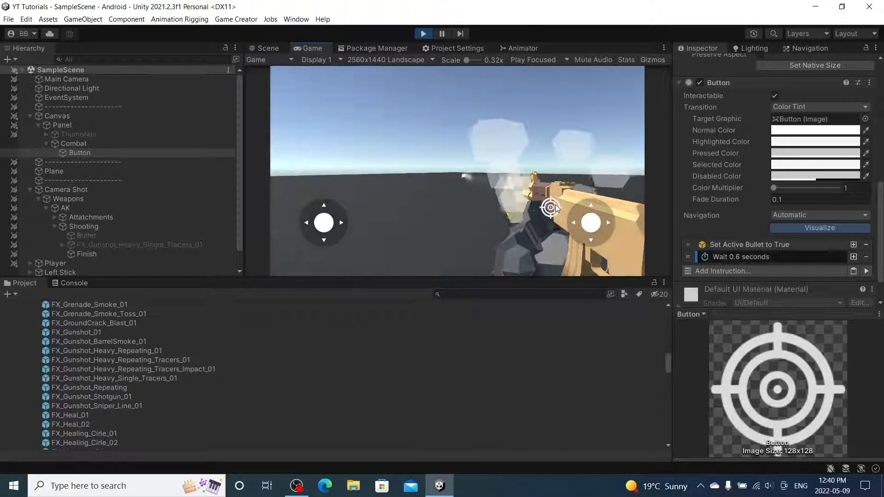
click(555, 203)
click(548, 208)
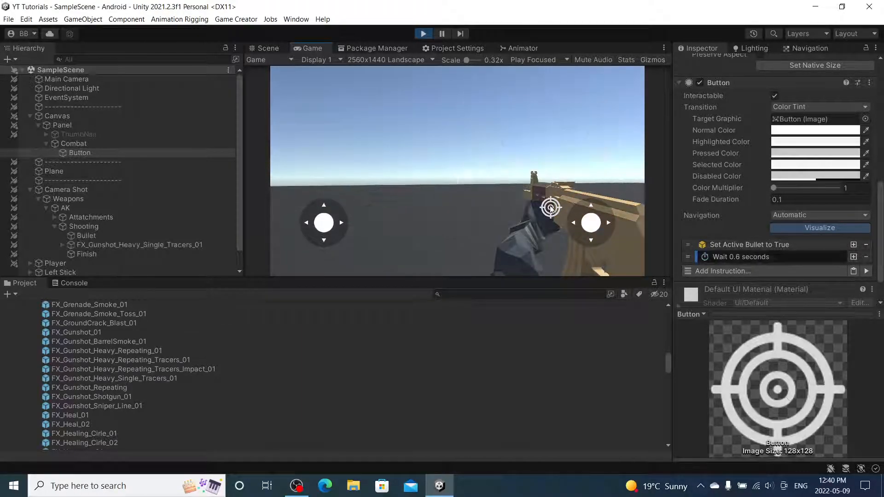
Test walking and looking around with both joysticks while firing shots in different directions, including upward.
drag(332, 220, 340, 139)
click(550, 208)
drag(591, 222, 718, 220)
mouse_move(324, 222)
mouse_down()
mouse_move(341, 149)
mouse_move(376, 143)
mouse_move(375, 119)
mouse_move(317, 202)
mouse_move(323, 225)
mouse_up()
drag(590, 223, 382, 219)
click(550, 207)
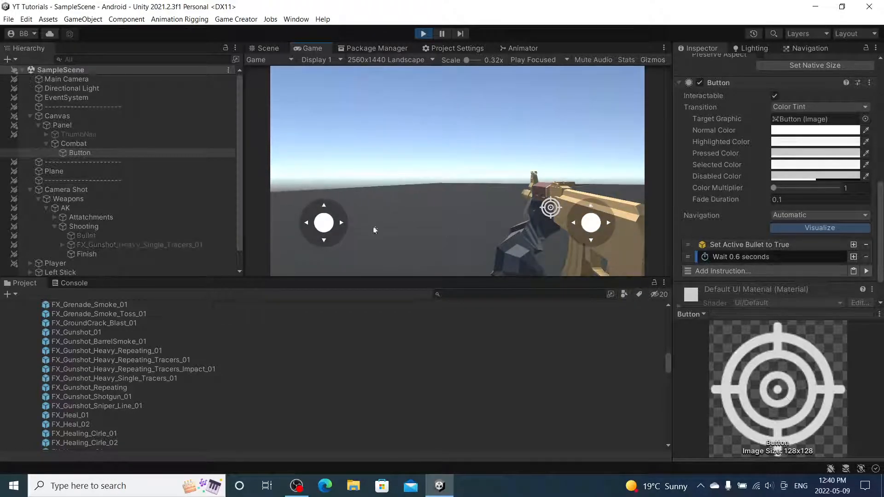
drag(591, 223, 593, 199)
click(551, 209)
click(551, 208)
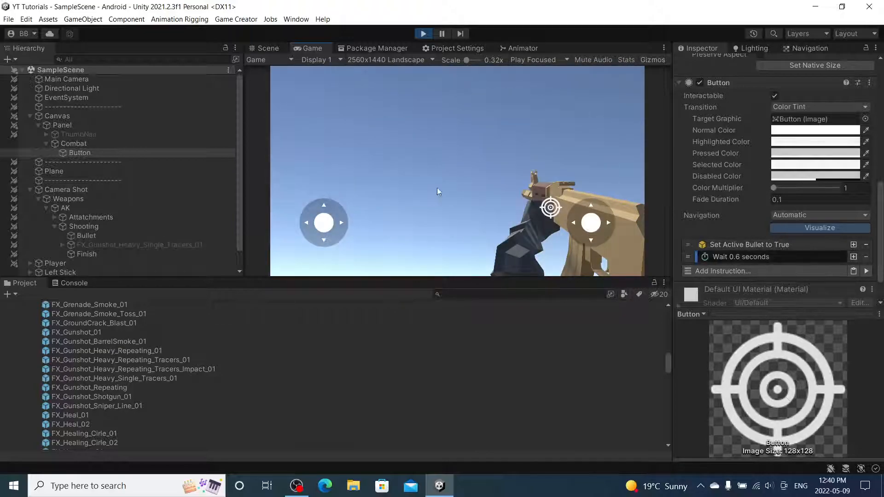
click(551, 209)
click(546, 207)
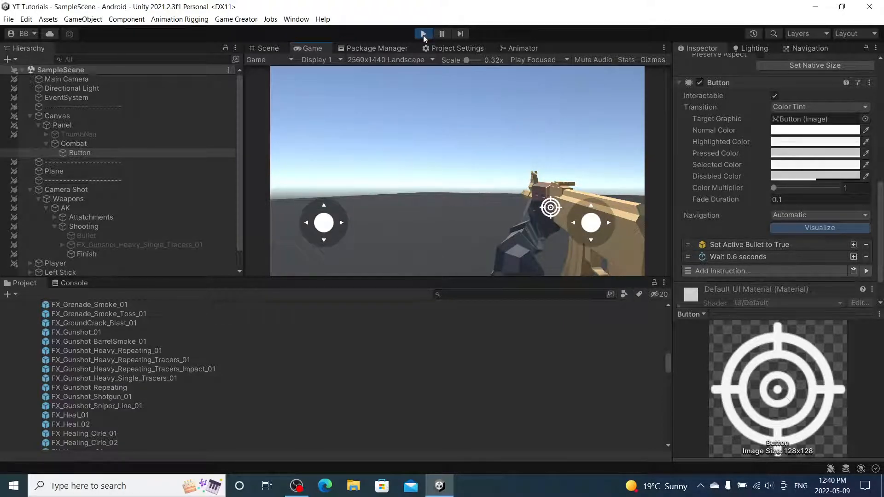
drag(323, 222, 307, 167)
drag(593, 226, 590, 198)
click(552, 210)
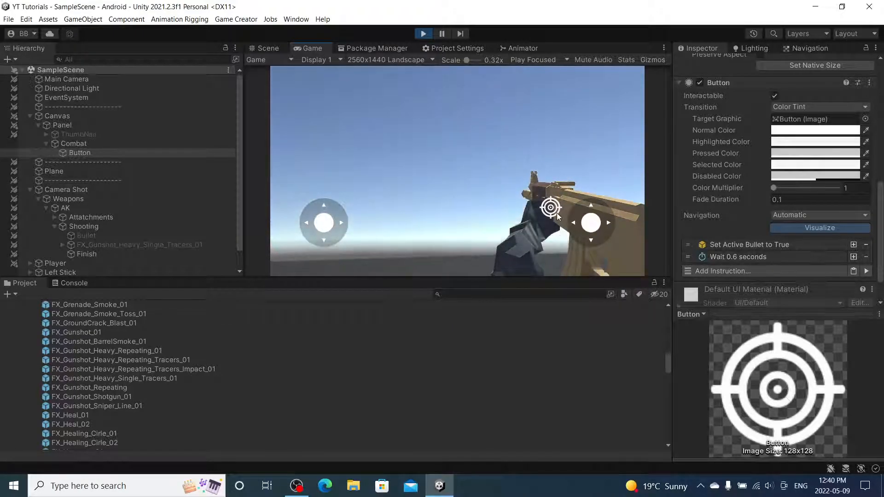
Stop the game and assign the PlayerDamage50 tag to the Bullet object under Shooting.
scroll(107, 195, down, 2)
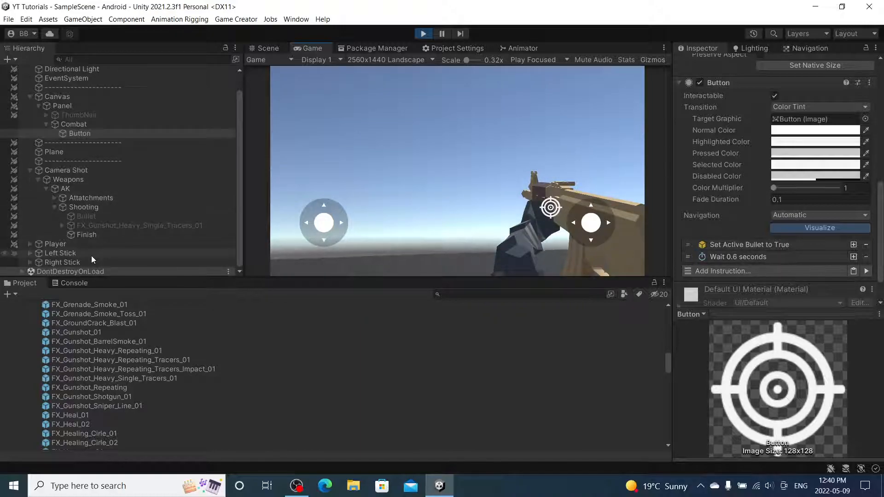
click(90, 217)
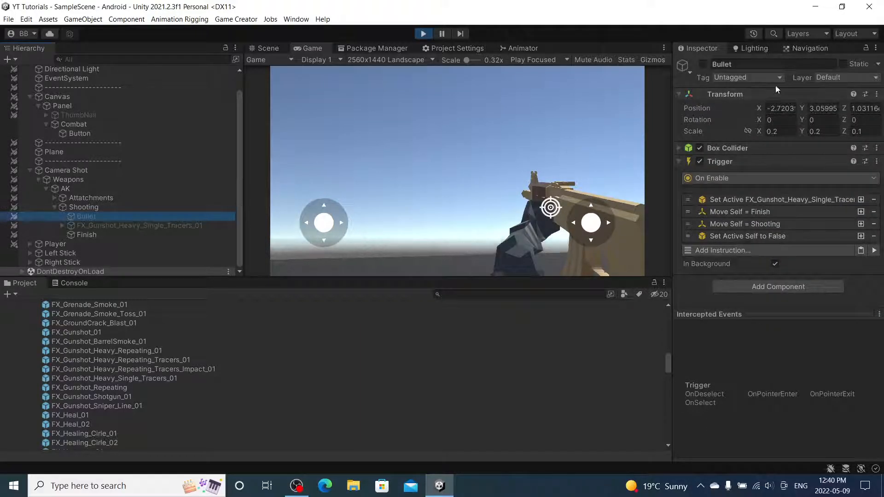
click(423, 35)
click(752, 77)
click(773, 245)
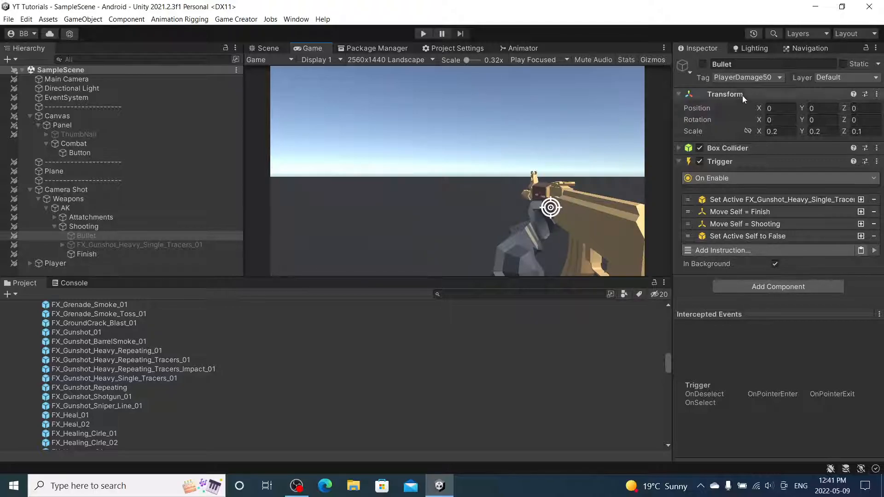
Review the tags available for the Bullet object, including the option for adding a new tag.
click(761, 76)
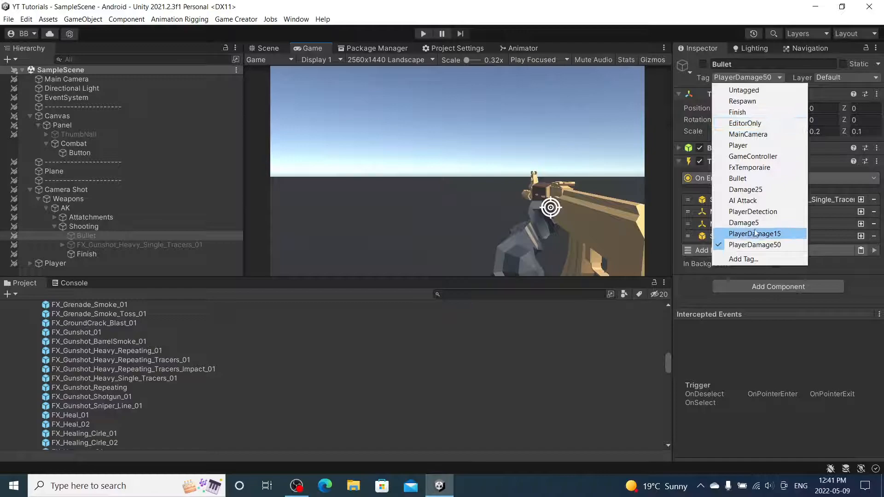
click(574, 125)
click(747, 78)
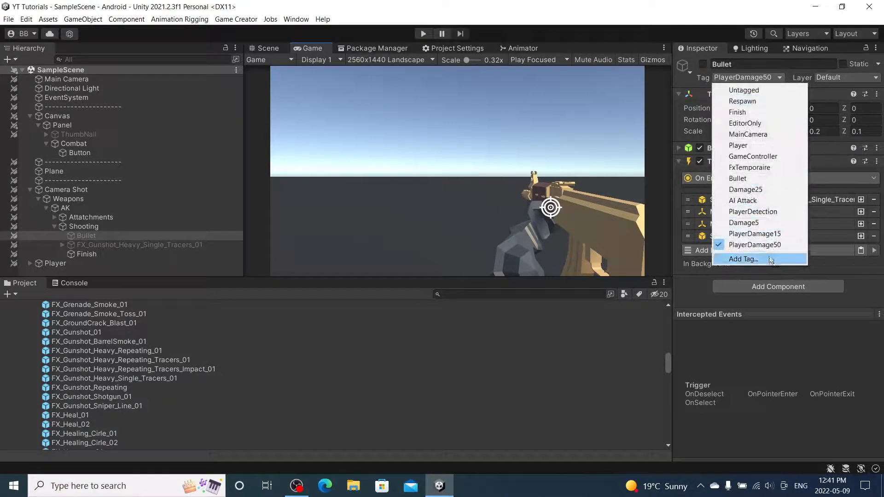
click(755, 246)
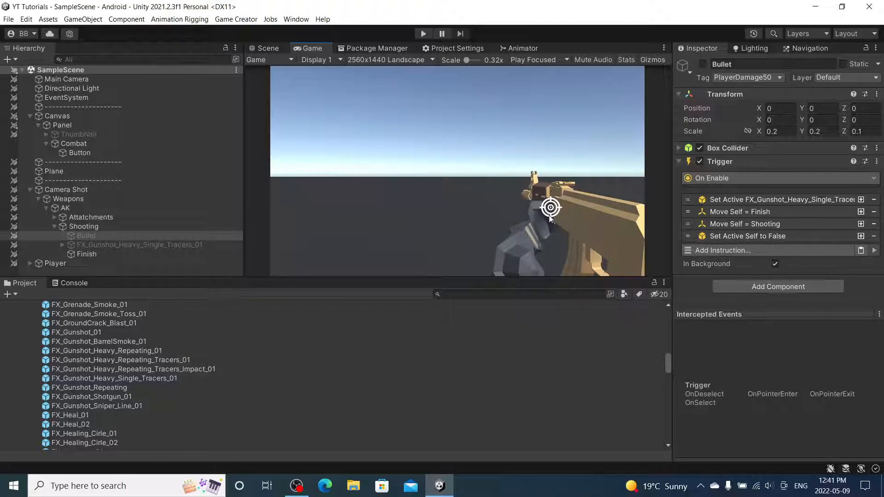
click(296, 485)
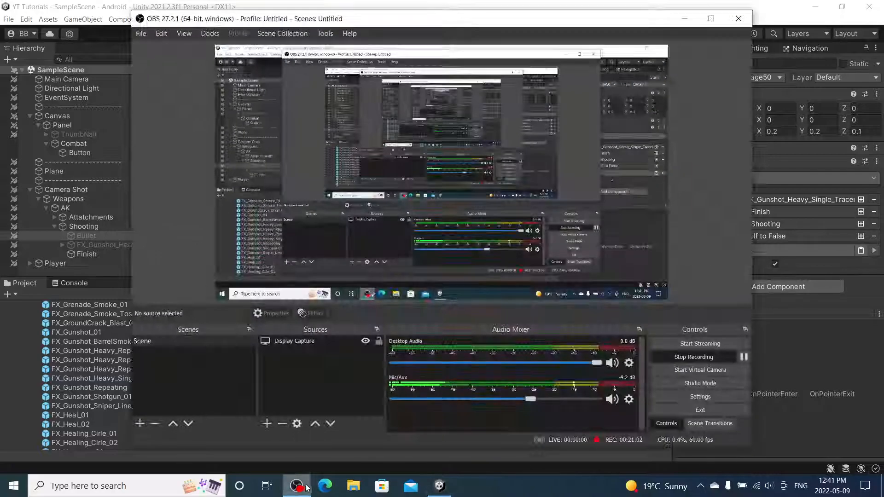